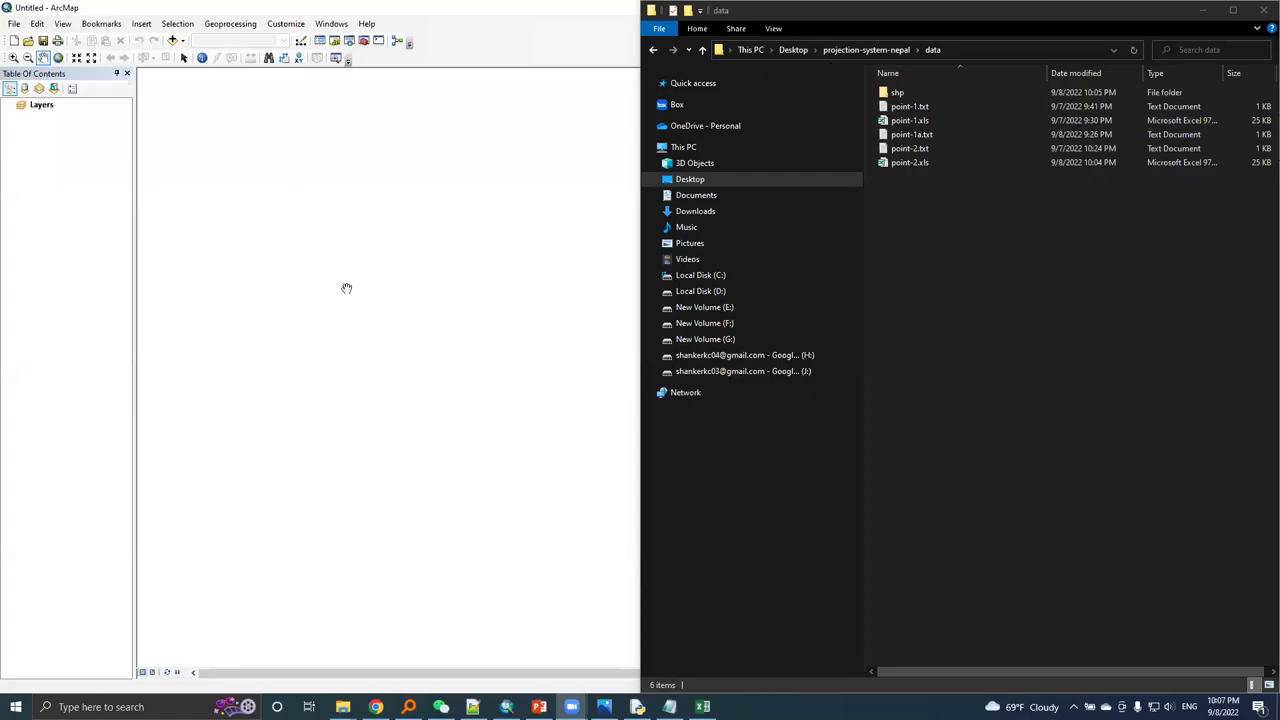
# Step: In File Explorer, pick point-2.txt in the projection-system-nepal data folder
pyautogui.click(960, 277)
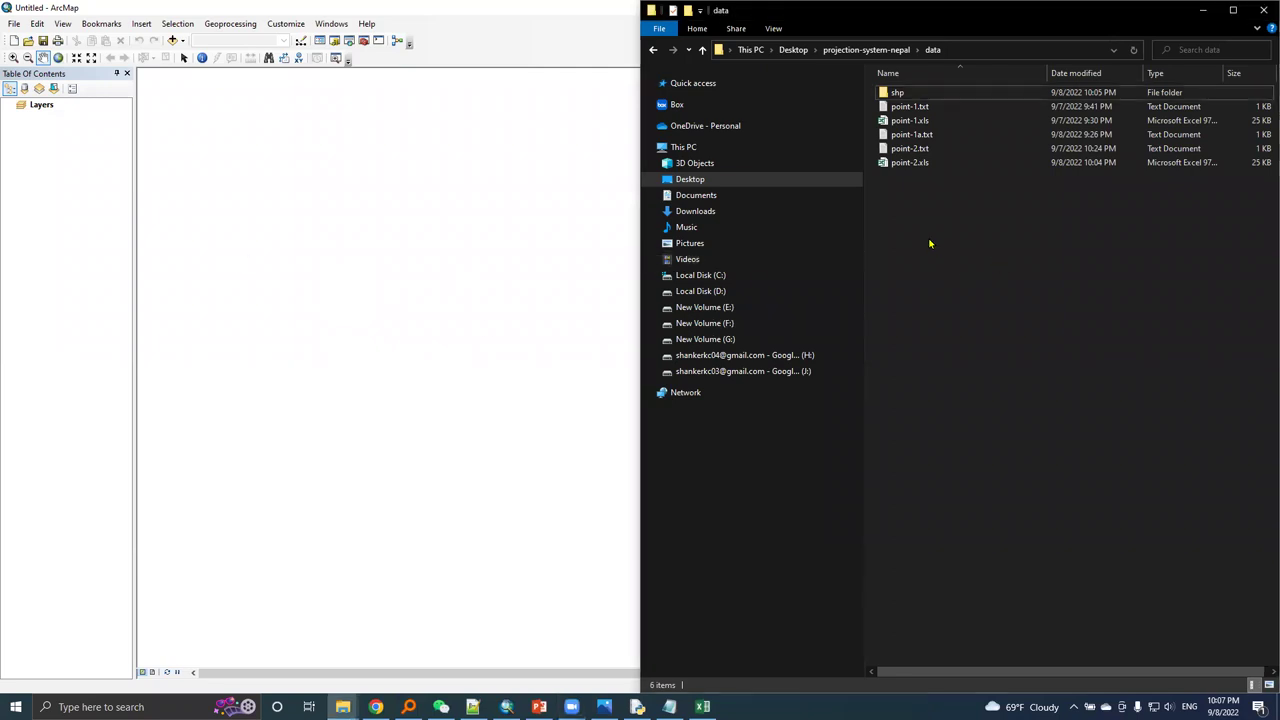
pyautogui.click(900, 150)
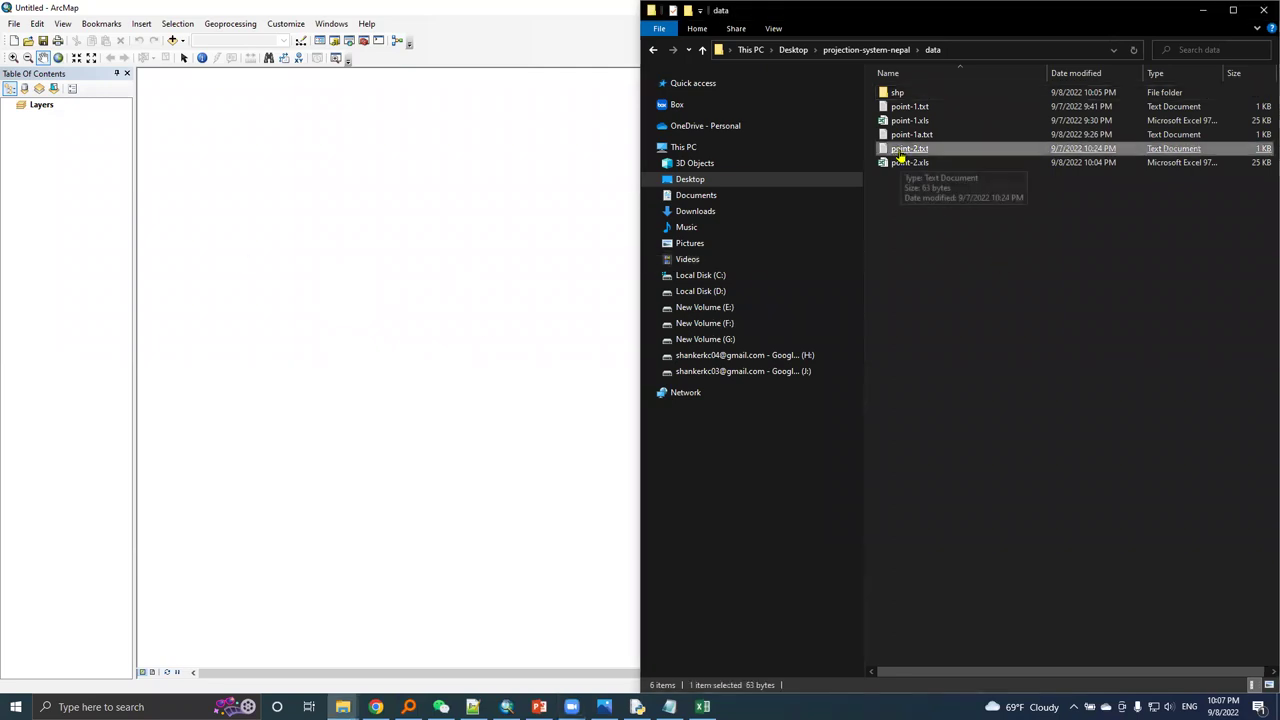
# Step: Open point-2.txt in Notepad and highlight the Nagarkot name, coordinates and WGS84 datum note
pyautogui.doubleClick(900, 150)
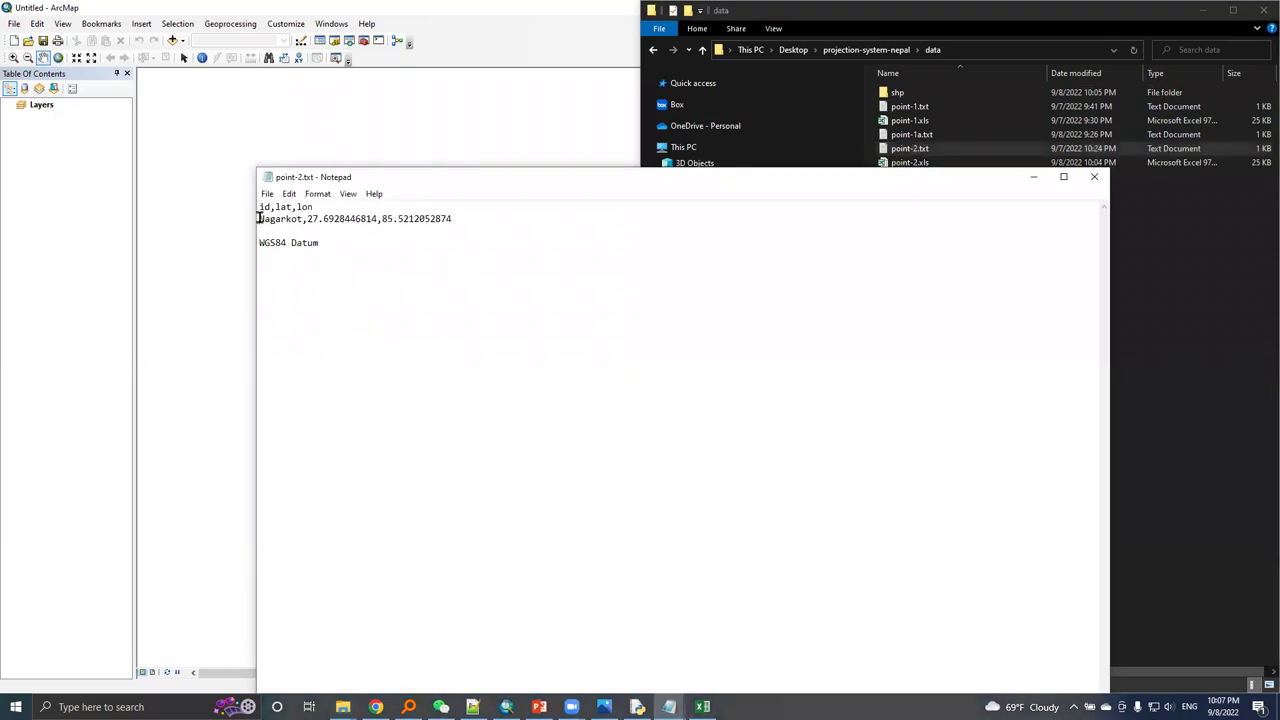
pyautogui.moveTo(258, 218); pyautogui.dragTo(467, 220)
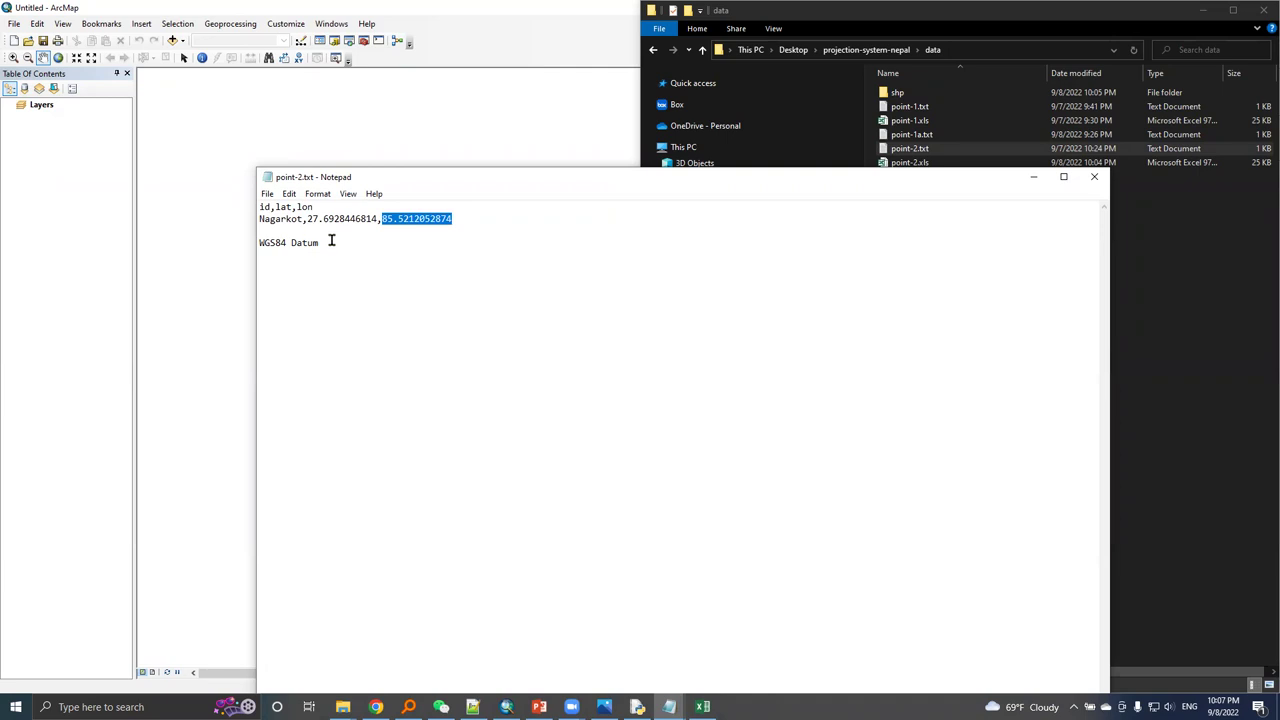
pyautogui.moveTo(335, 243); pyautogui.dragTo(269, 207)
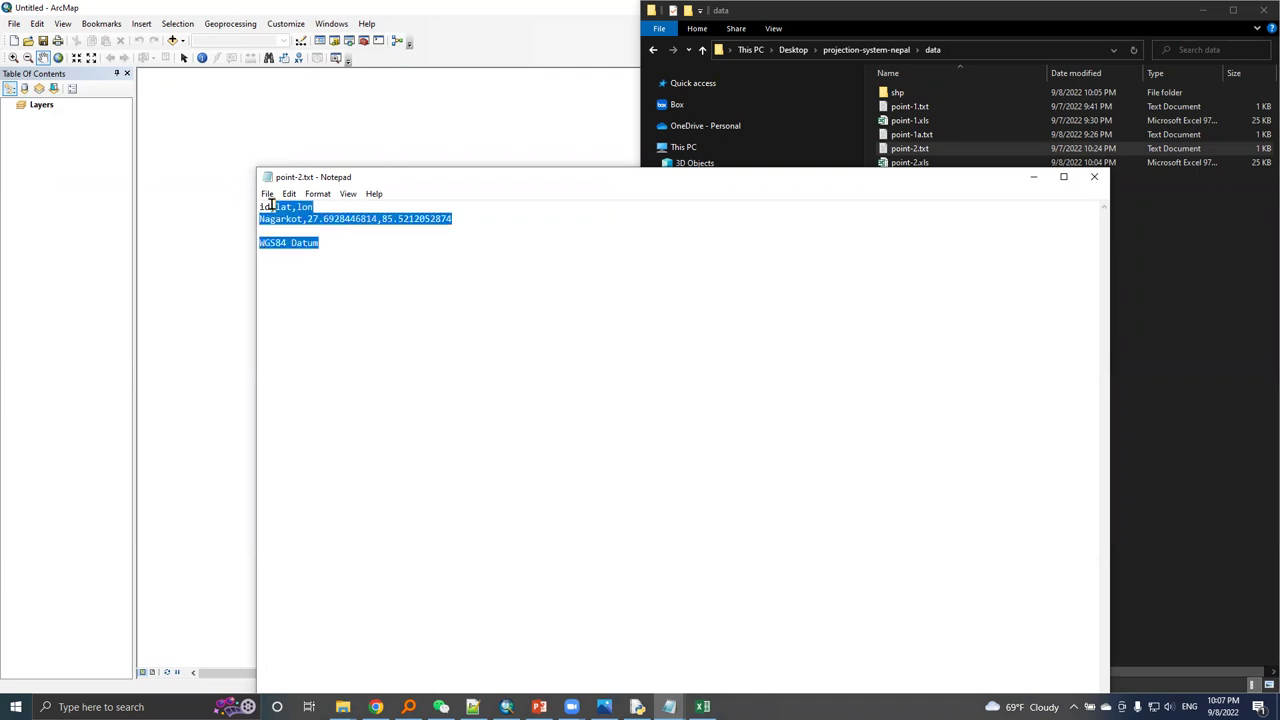
# Step: Minimize Notepad, view point-2.xls in Excel and minimize it, leaving ArcMap in front
pyautogui.click(1033, 178)
pyautogui.click(963, 280)
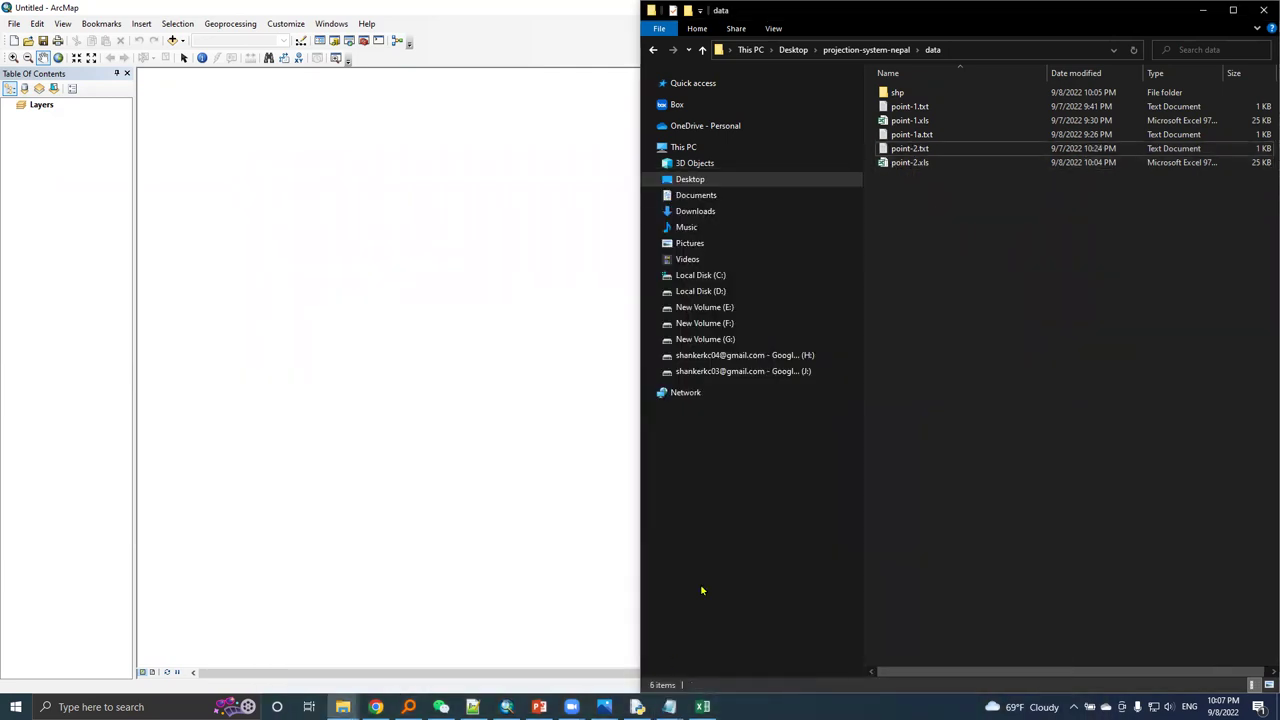
pyautogui.click(703, 707)
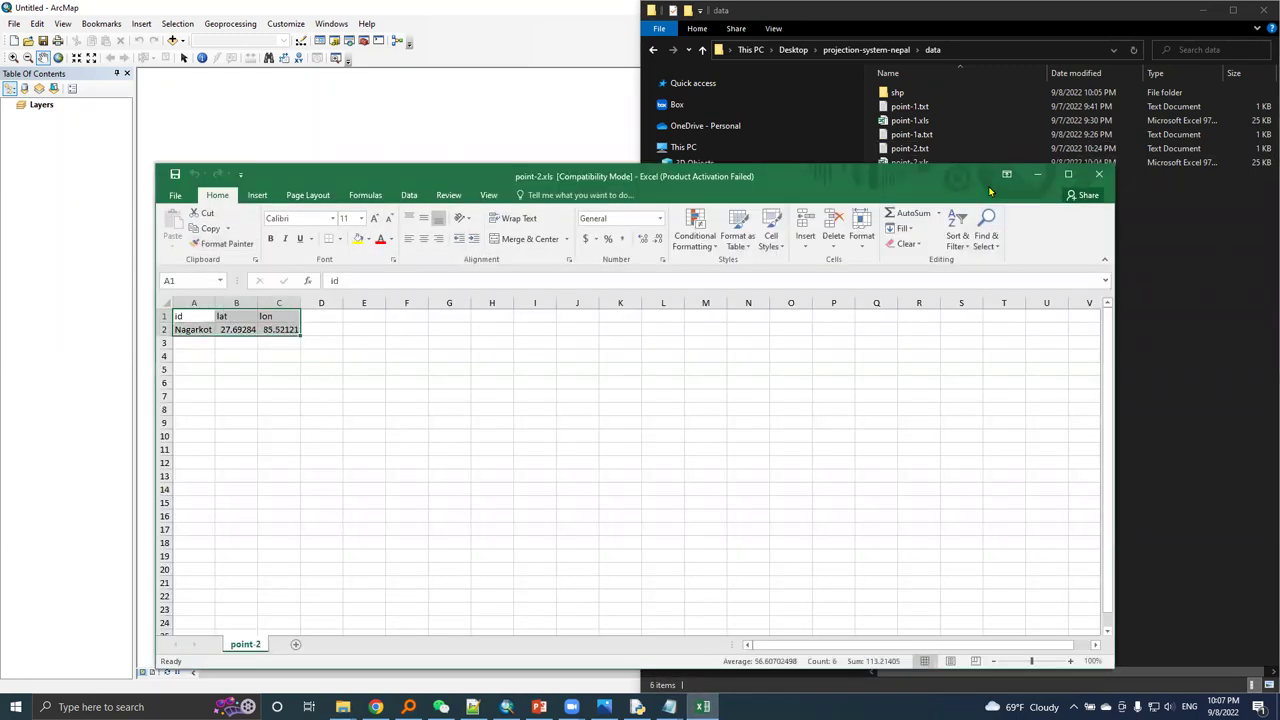
pyautogui.click(1037, 174)
pyautogui.click(285, 238)
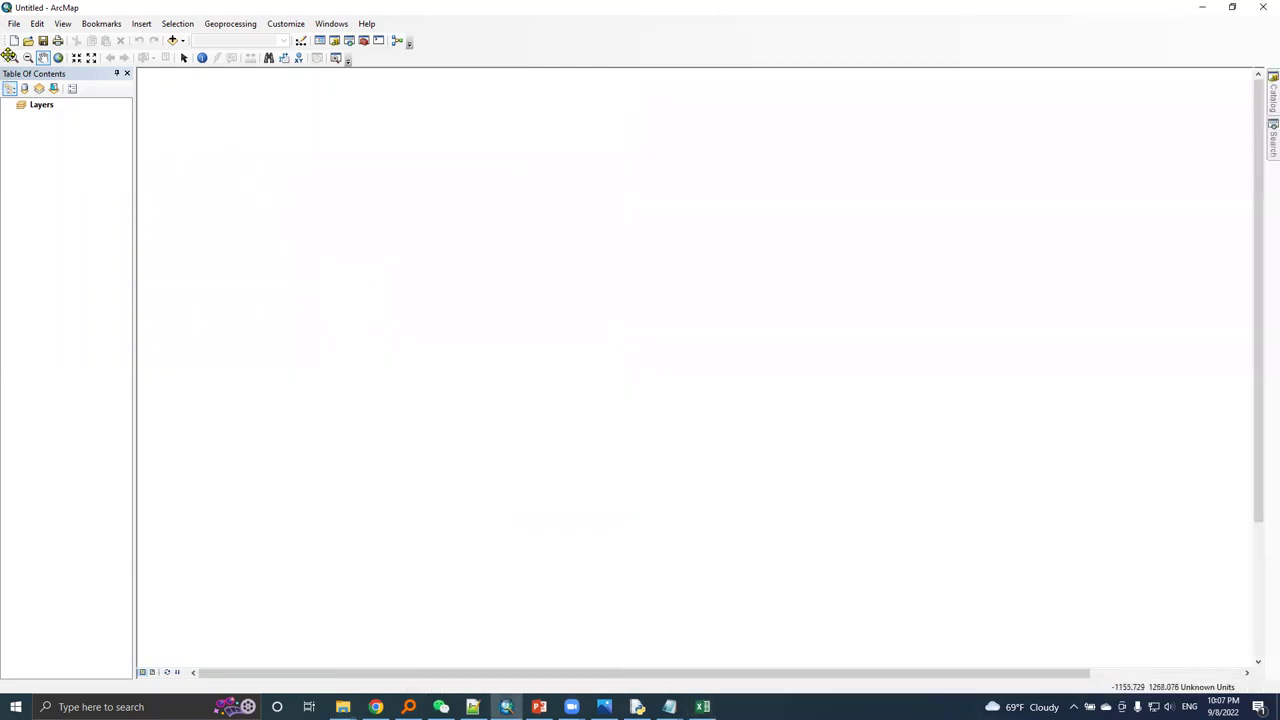
# Step: Start Add XY Data and choose the point-2$ sheet of point-2.xls as the table
pyautogui.click(13, 25)
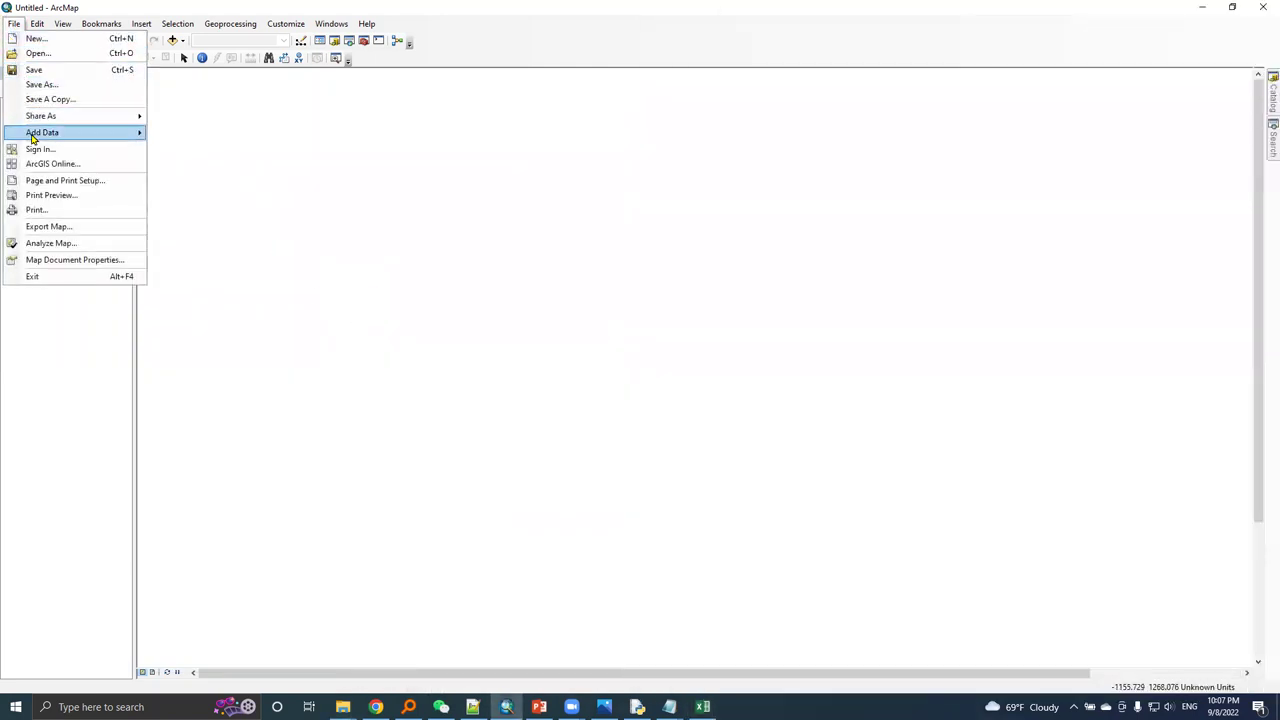
pyautogui.click(190, 180)
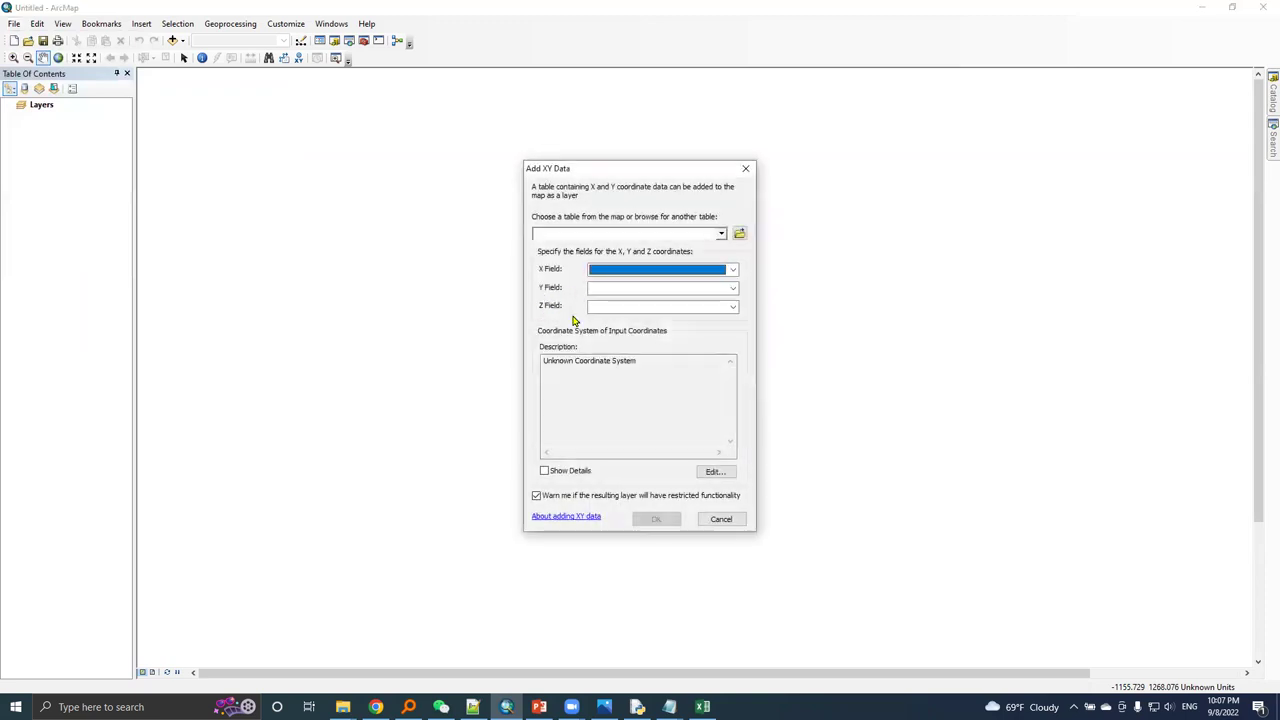
pyautogui.click(739, 233)
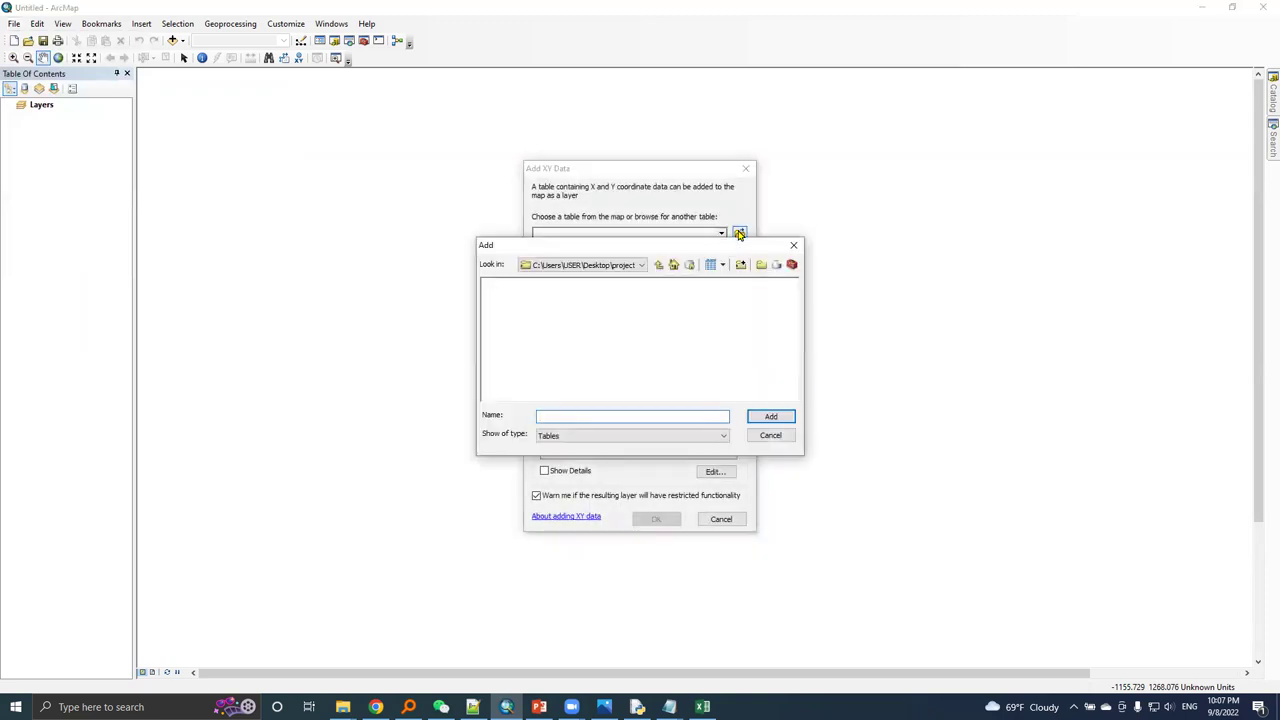
pyautogui.click(658, 266)
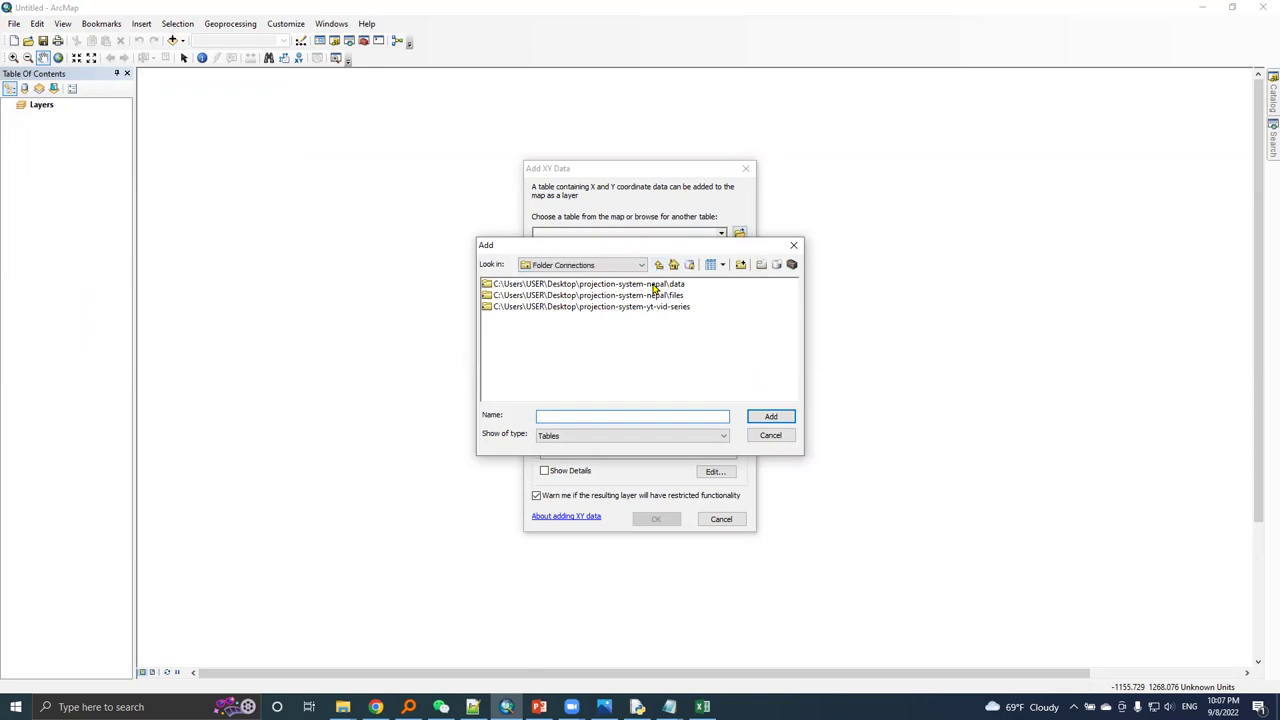
pyautogui.doubleClick(655, 288)
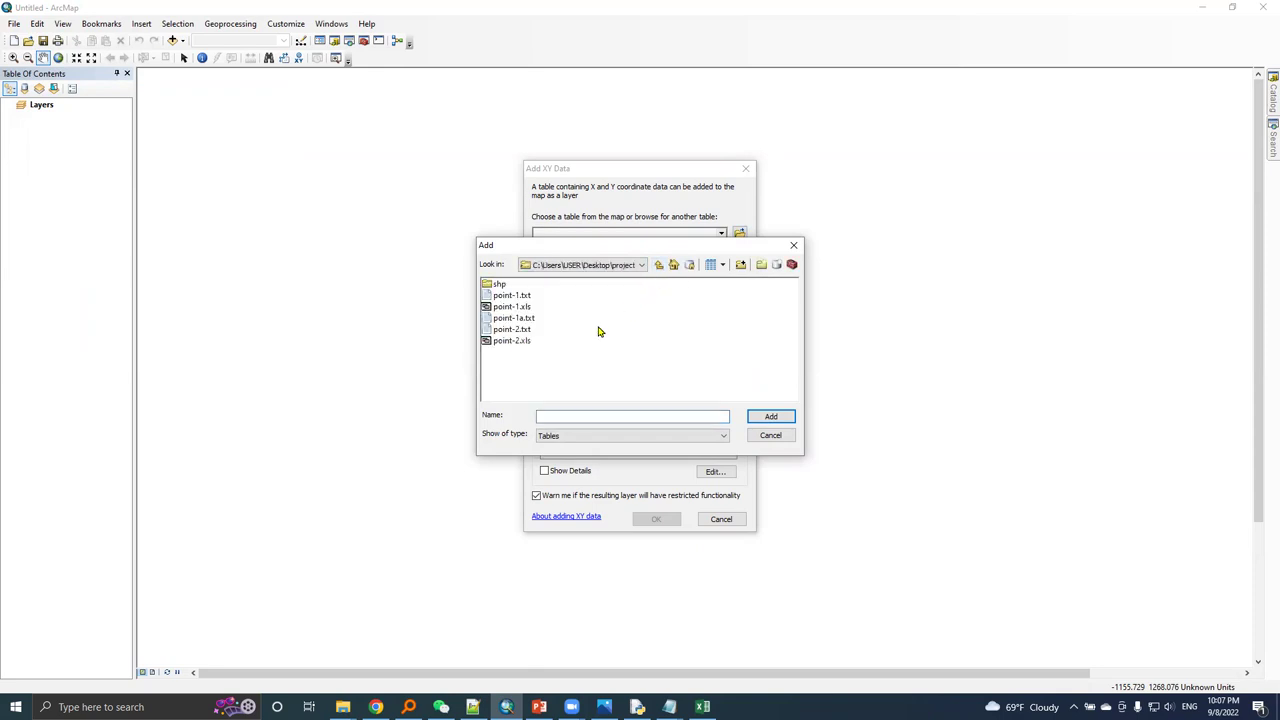
pyautogui.doubleClick(503, 341)
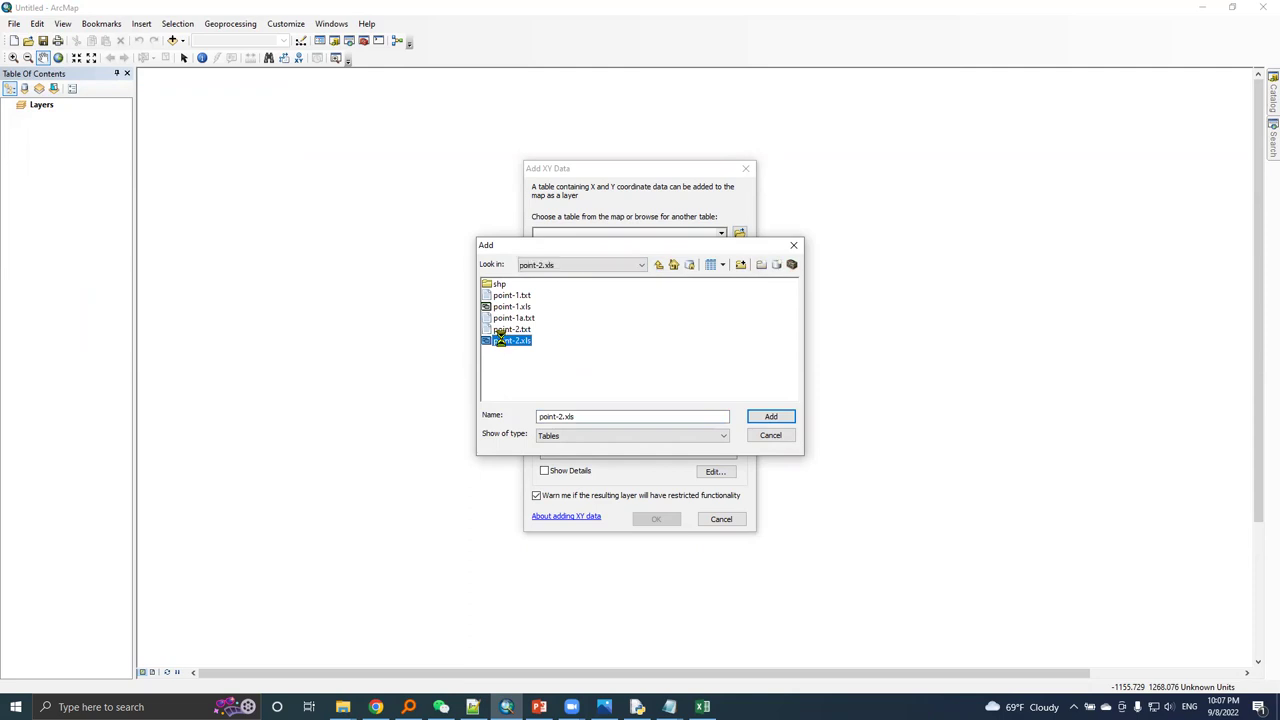
pyautogui.doubleClick(507, 287)
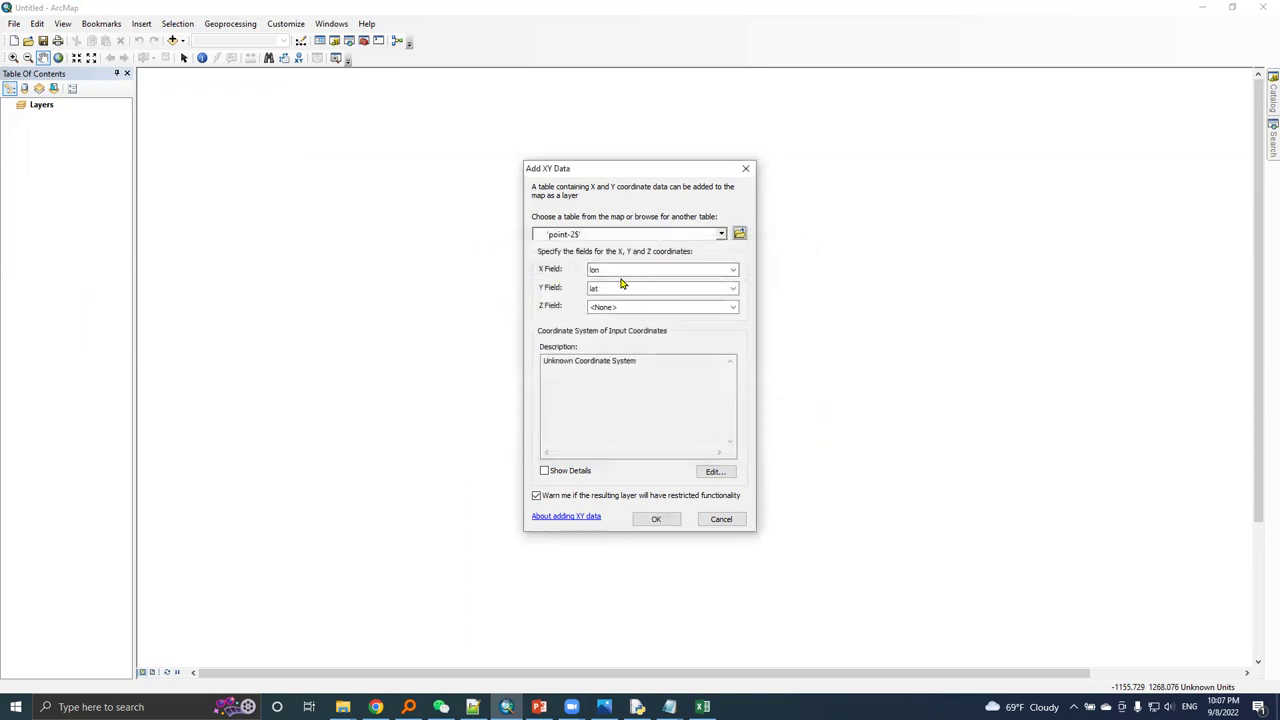
# Step: Import WGS 1984.prj as the input coordinate system and create the point layer
pyautogui.click(712, 472)
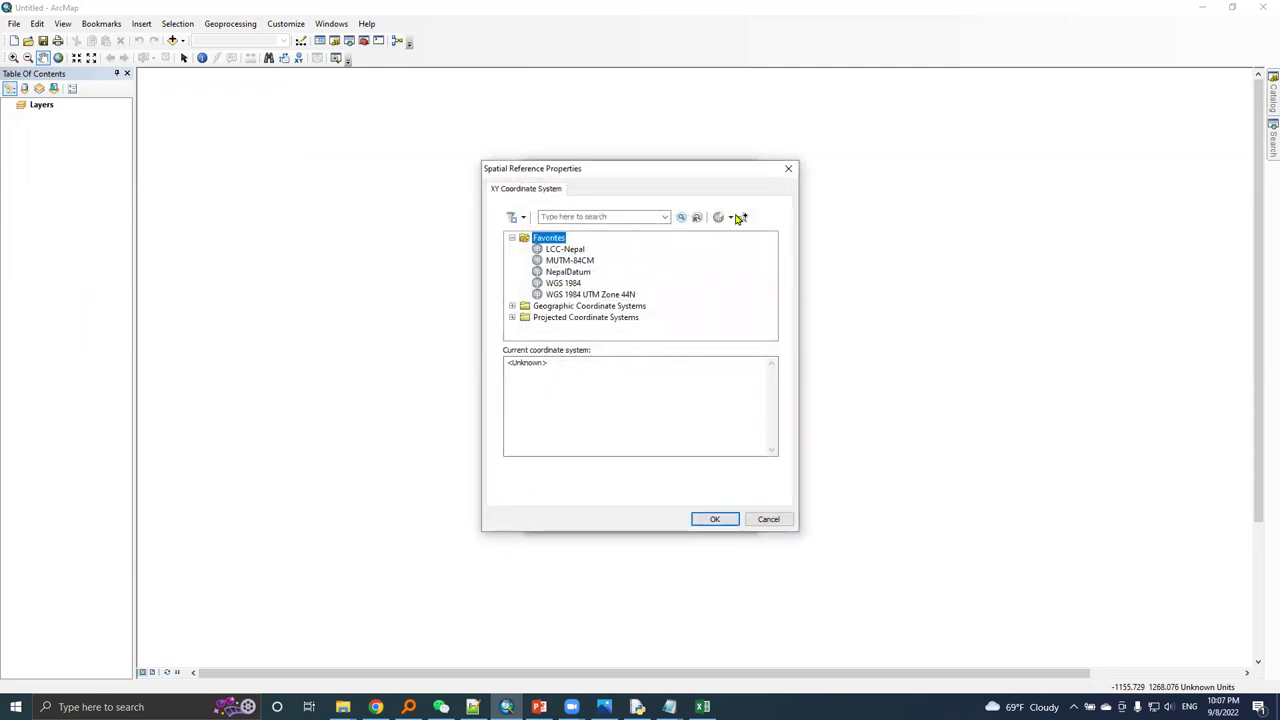
pyautogui.click(731, 219)
pyautogui.click(745, 249)
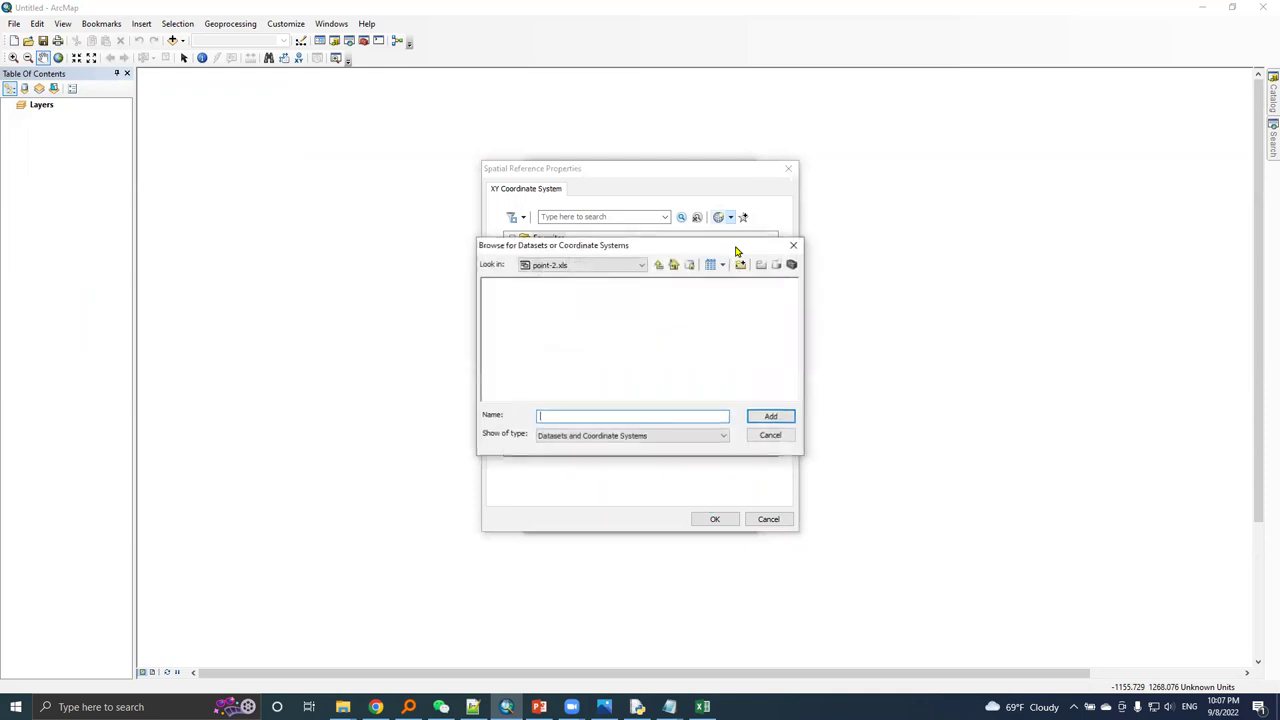
pyautogui.click(660, 264)
pyautogui.click(660, 264)
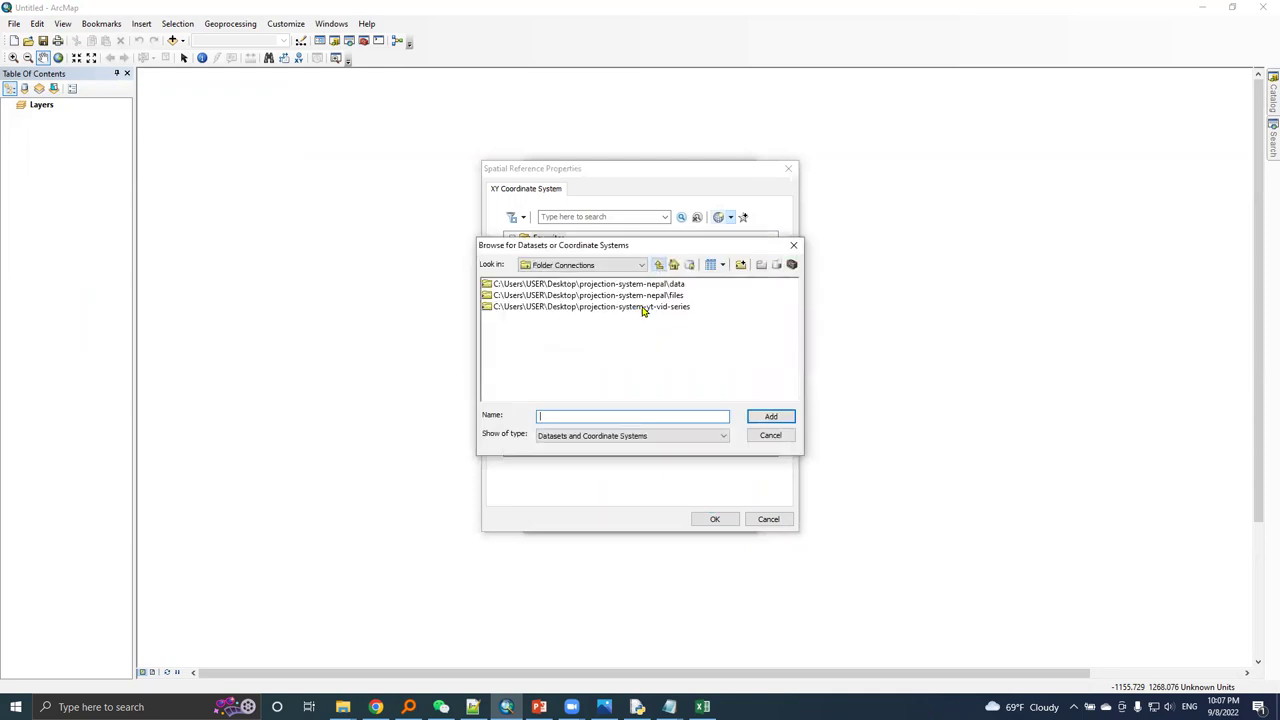
pyautogui.click(656, 296)
pyautogui.doubleClick(656, 297)
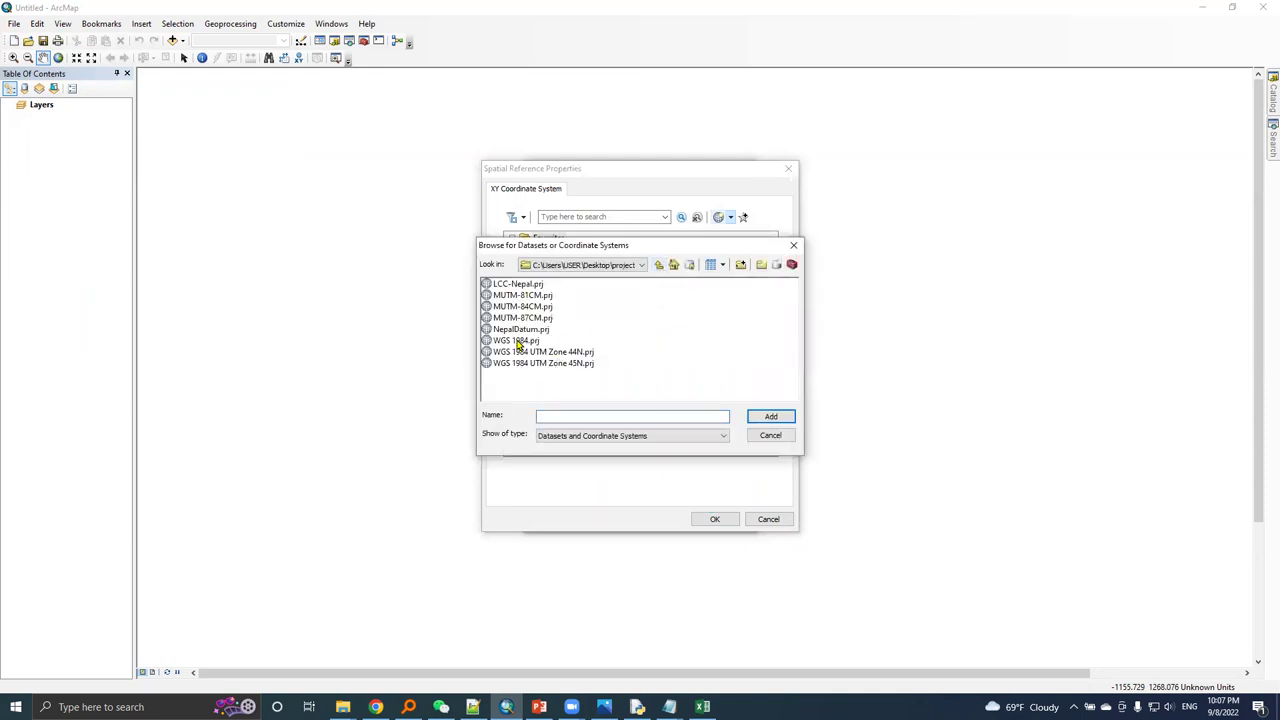
pyautogui.click(518, 342)
pyautogui.click(755, 421)
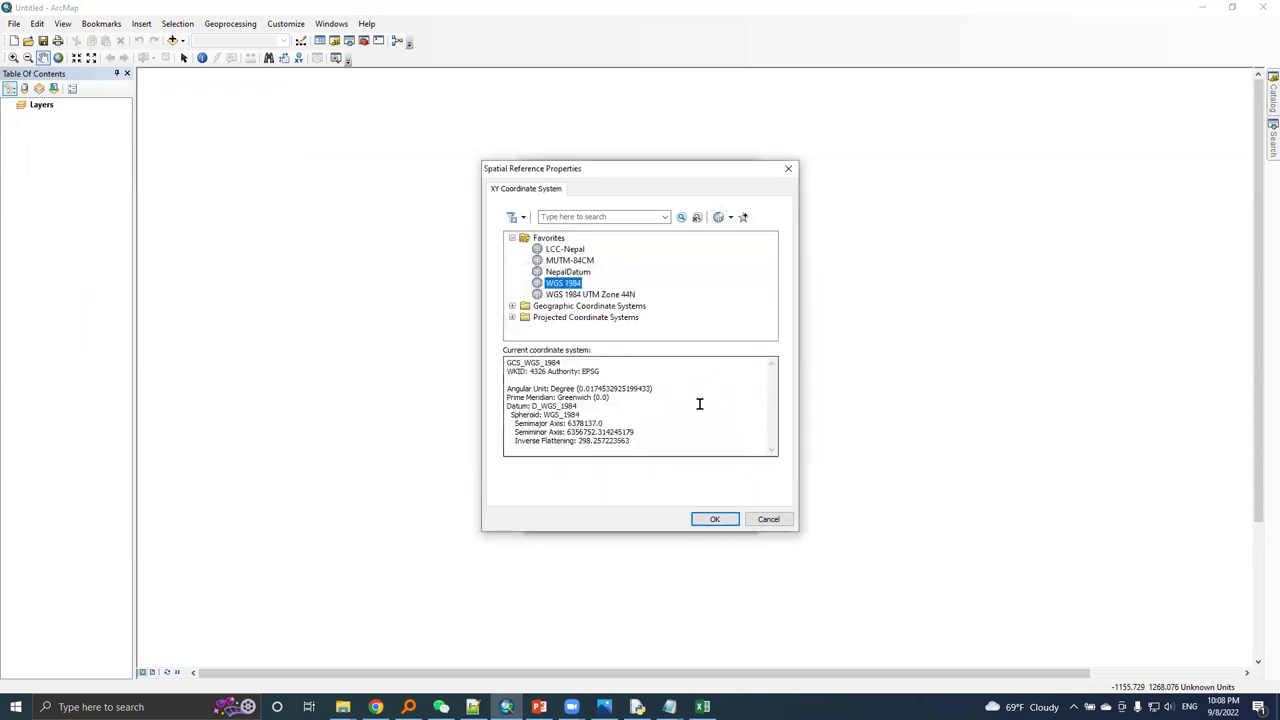
pyautogui.click(714, 519)
pyautogui.click(656, 519)
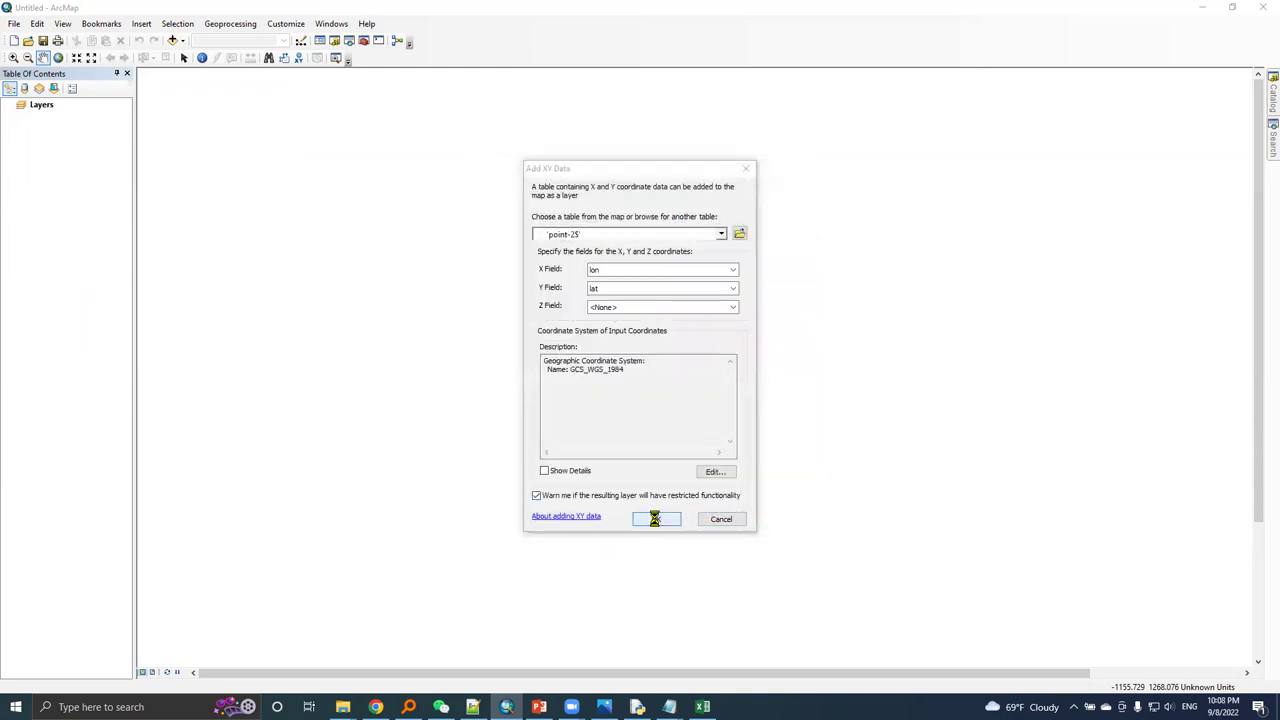
# Step: Accept the object-ID warning and start exporting the 'point-2$' Events layer's features
pyautogui.click(687, 422)
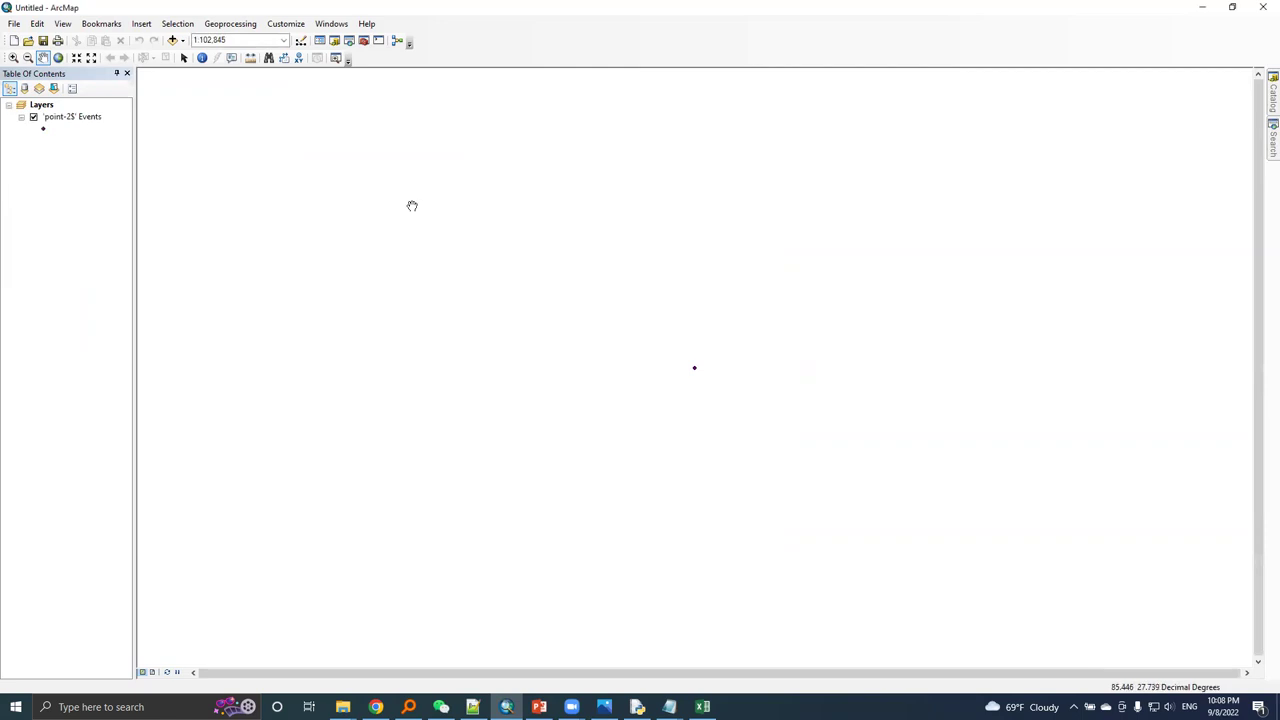
pyautogui.click(63, 118)
pyautogui.rightClick(63, 118)
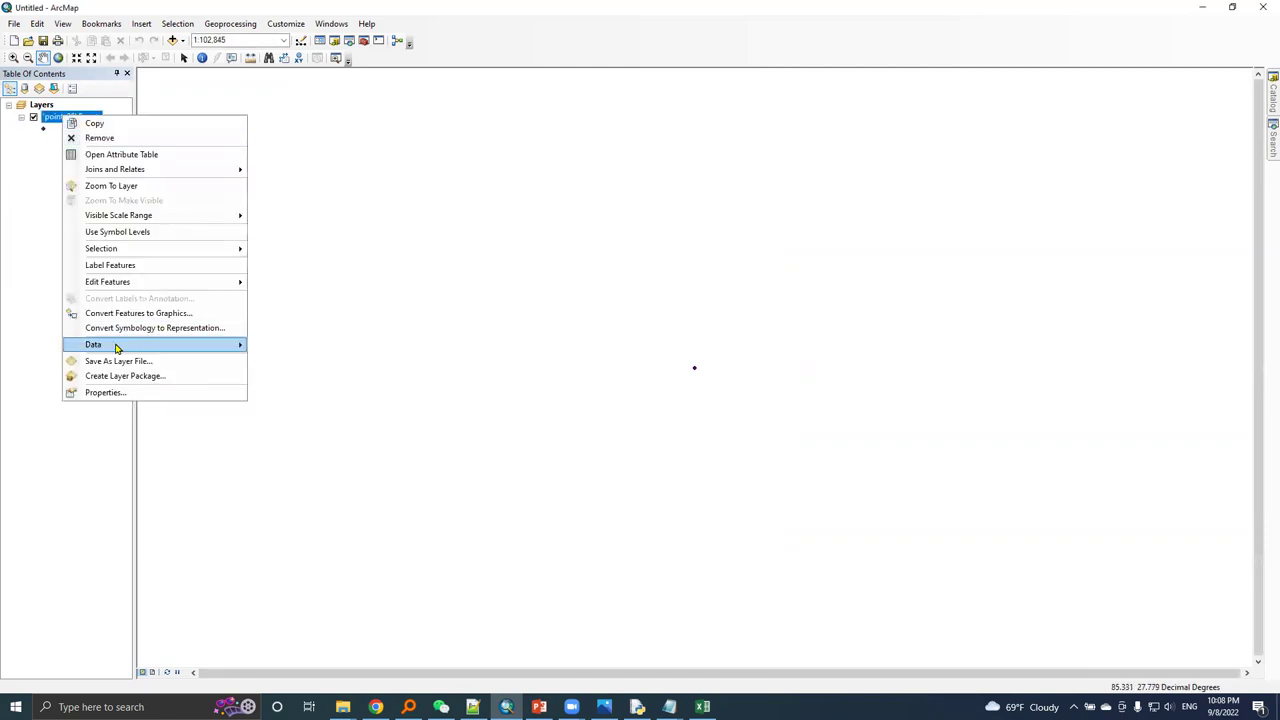
pyautogui.moveTo(117, 345)
pyautogui.click(279, 360)
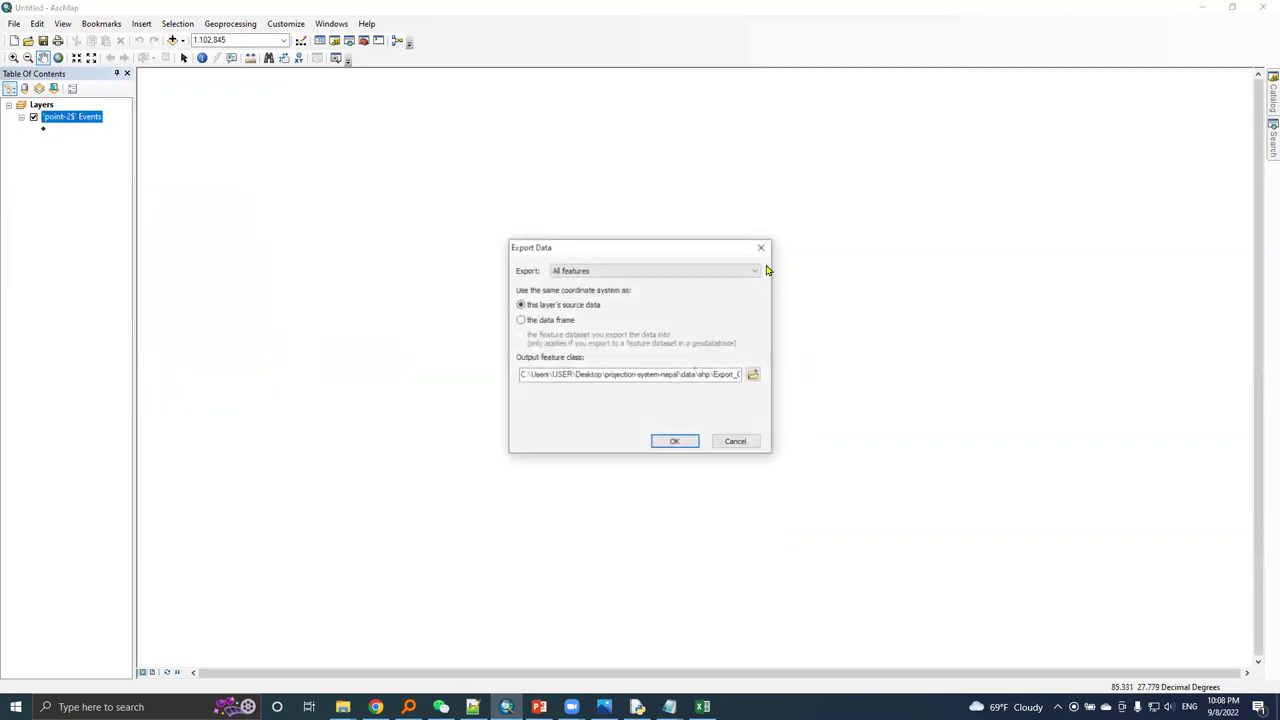
# Step: Export the events as point2.shp in the shp folder and add it to the map
pyautogui.click(752, 374)
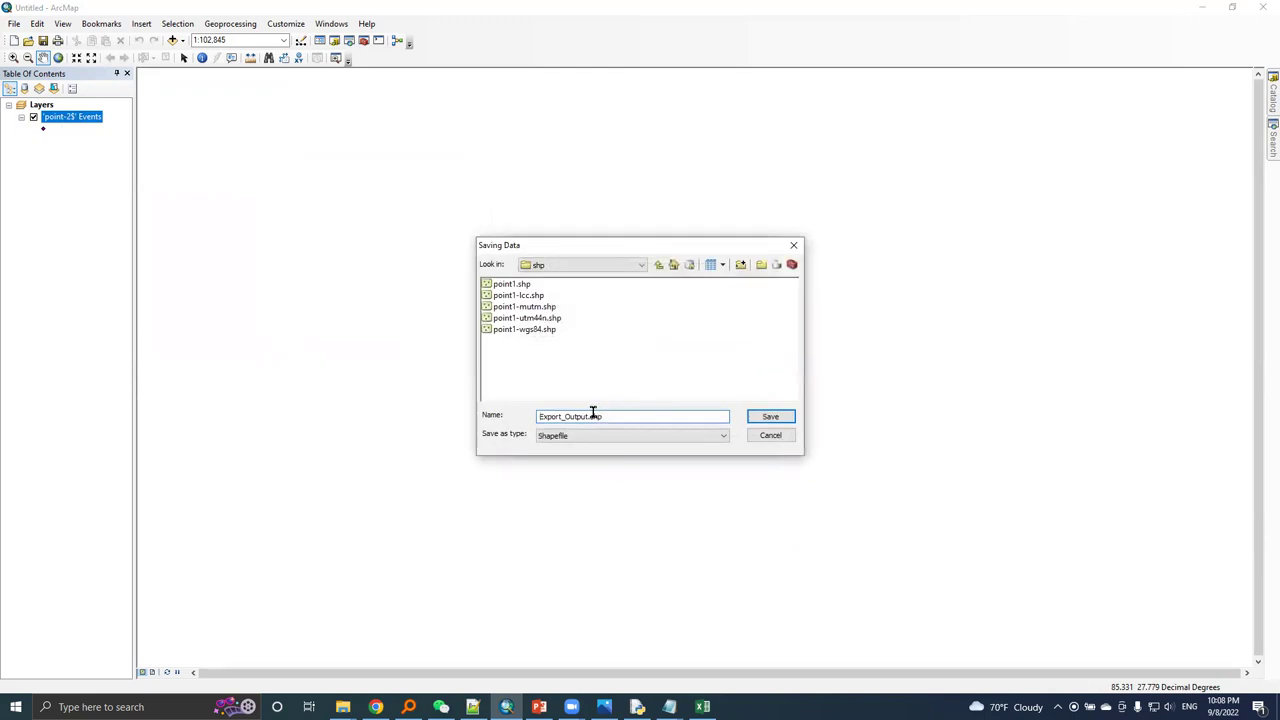
pyautogui.moveTo(624, 418); pyautogui.dragTo(436, 417)
pyautogui.write('a')
pyautogui.click(776, 418)
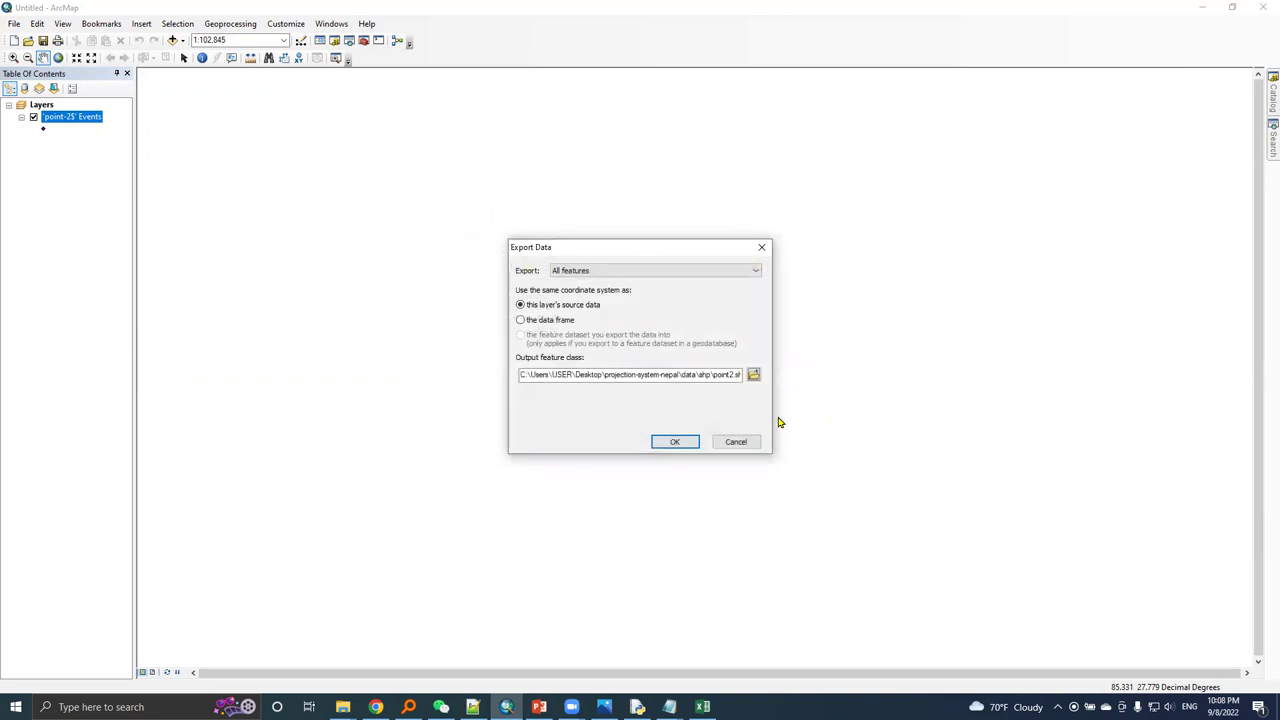
pyautogui.click(671, 443)
pyautogui.click(696, 397)
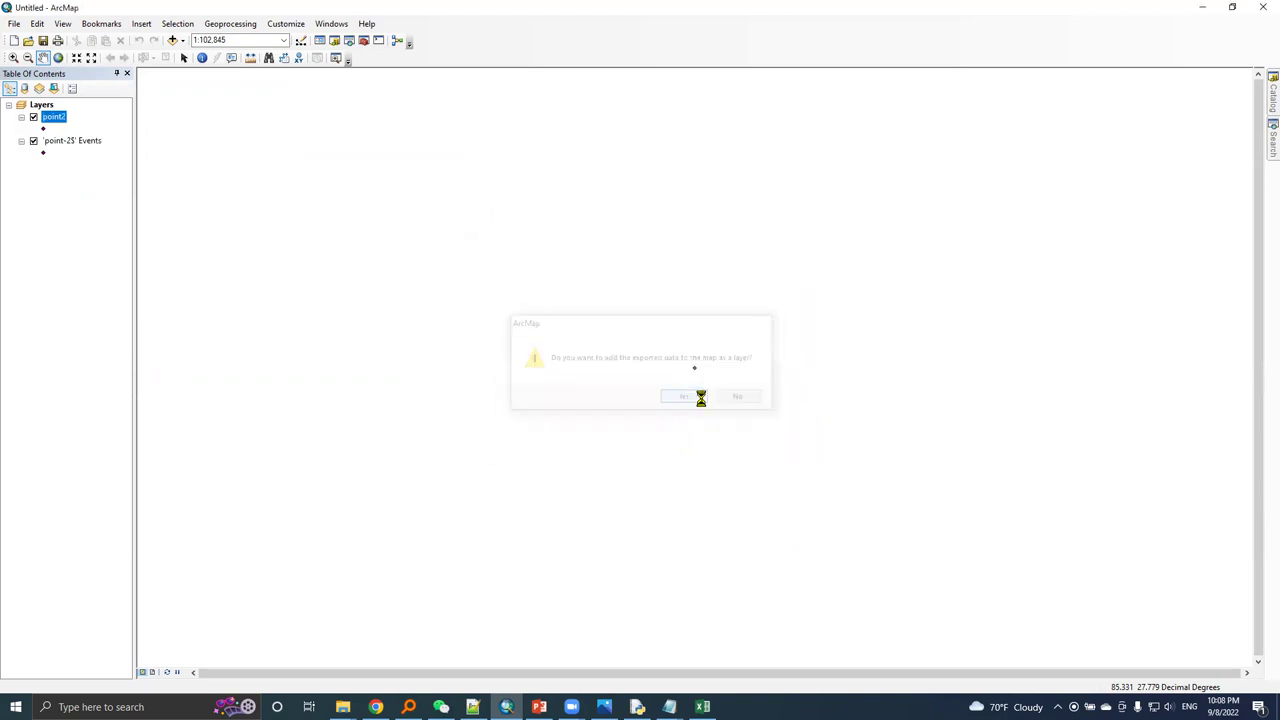
pyautogui.click(60, 143)
# Step: Remove the 'point-25' Events layer, give point2 the green Circle 2 symbol, and pan the map
pyautogui.rightClick(60, 143)
pyautogui.click(70, 157)
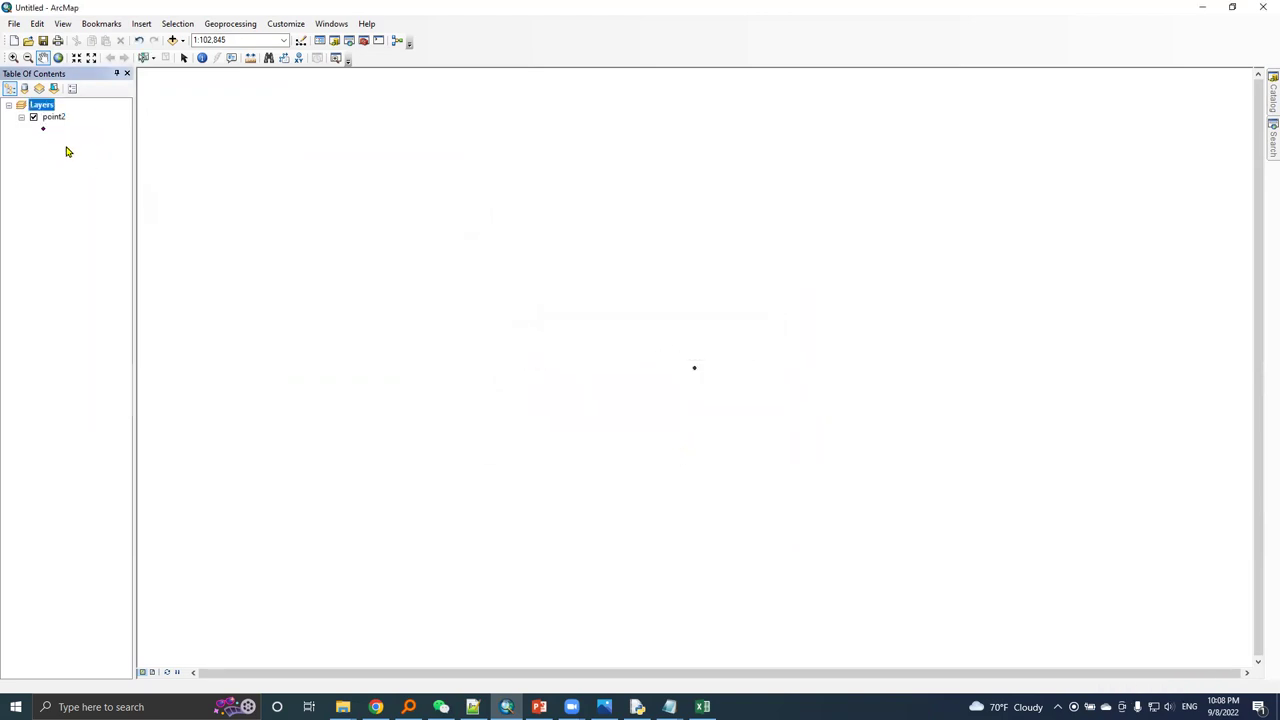
pyautogui.click(43, 130)
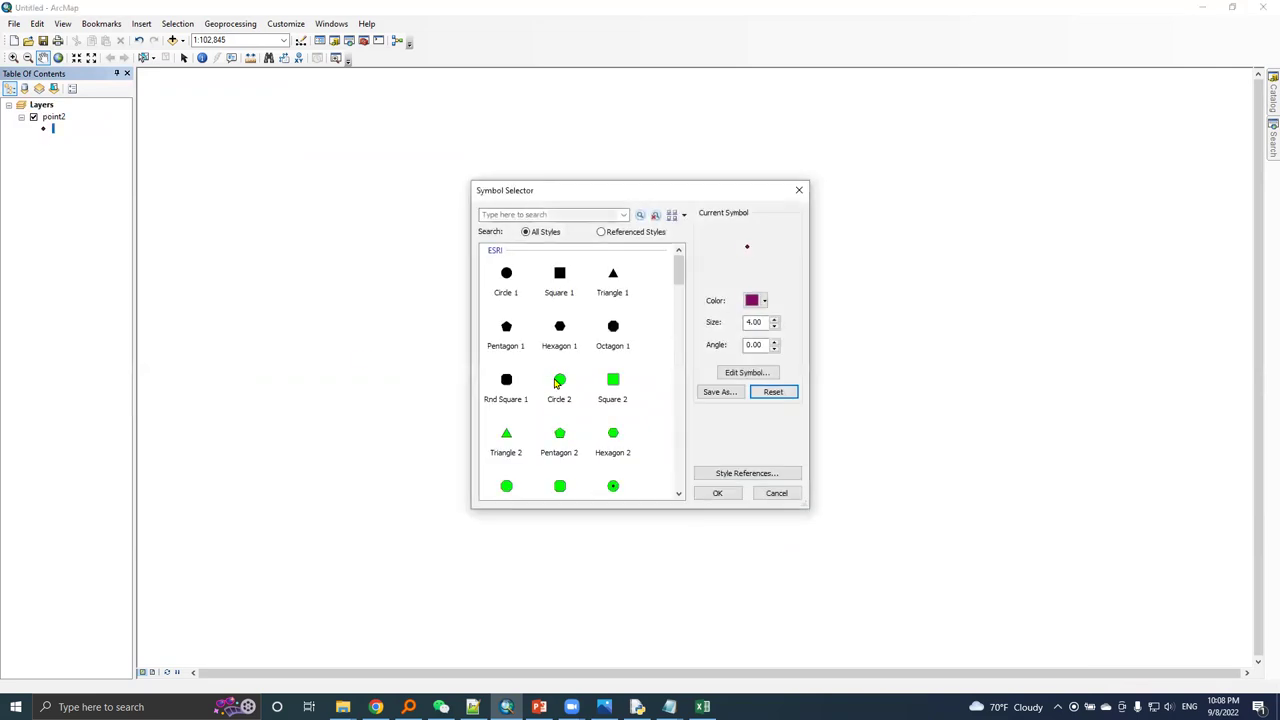
pyautogui.click(557, 384)
pyautogui.click(717, 494)
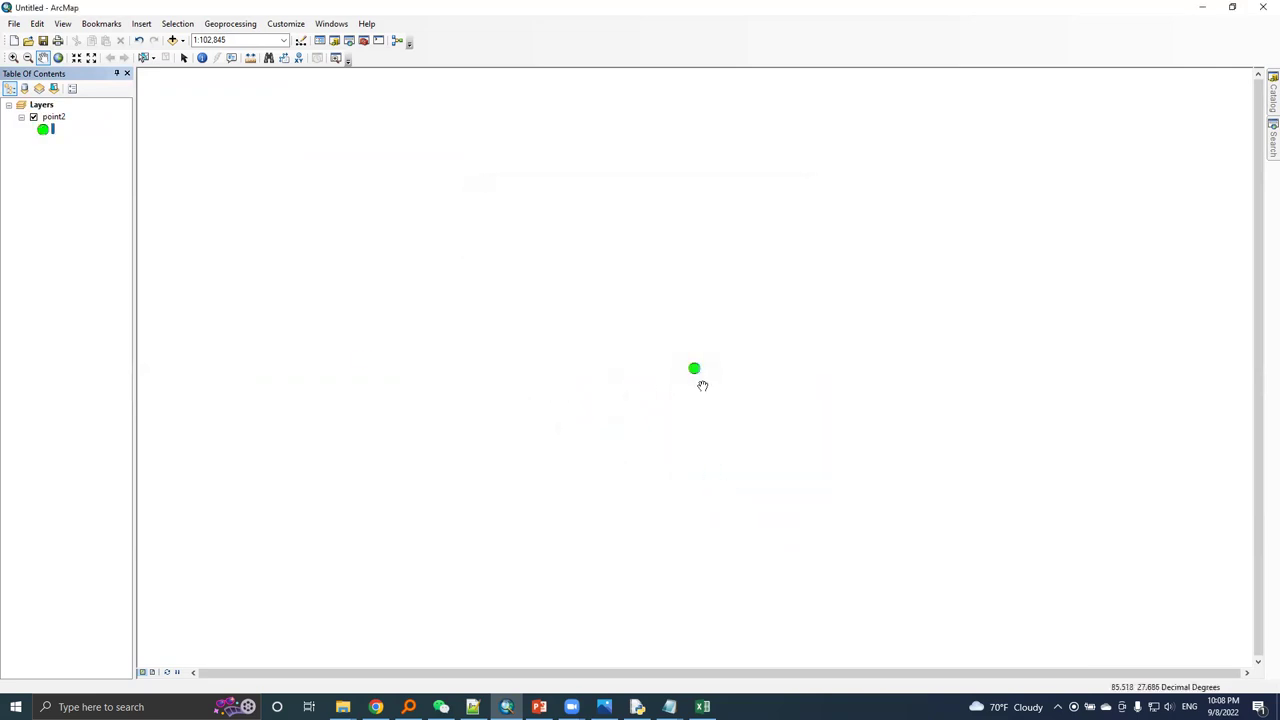
pyautogui.moveTo(700, 380); pyautogui.dragTo(384, 315)
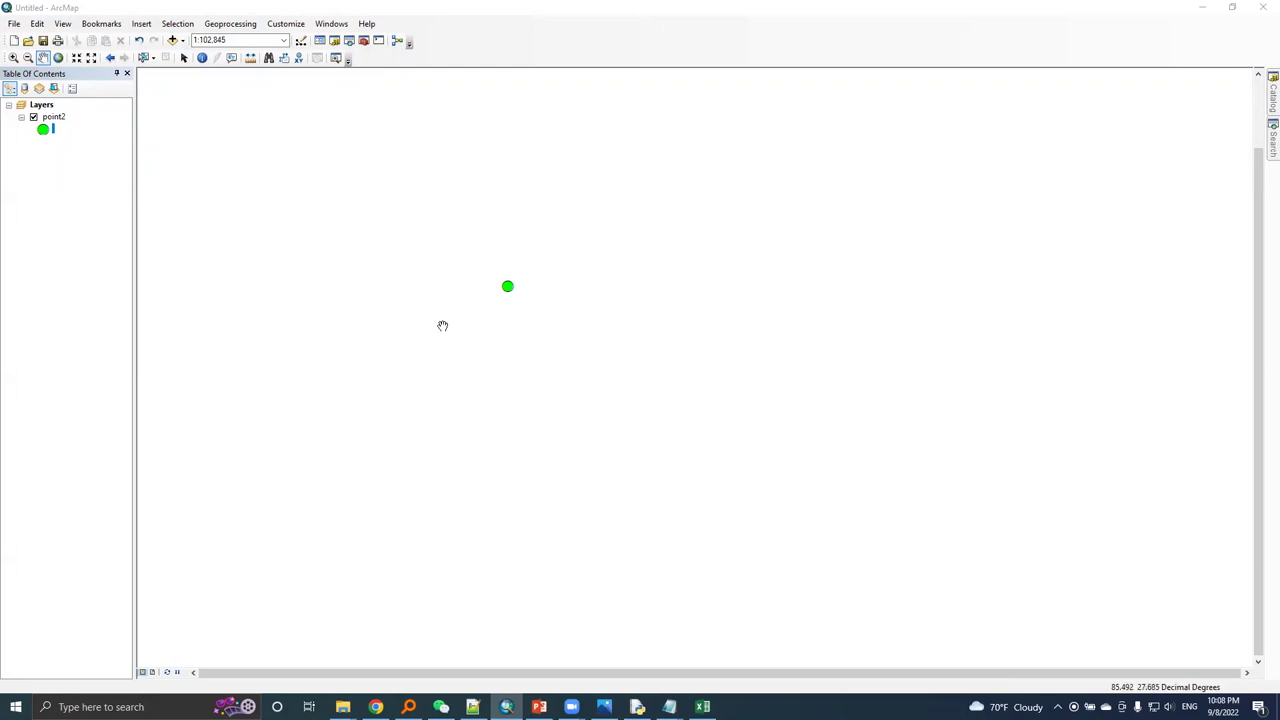
# Step: Open the Project tool with input point2 and output point2-nepaldatum.shp
pyautogui.click(1273, 140)
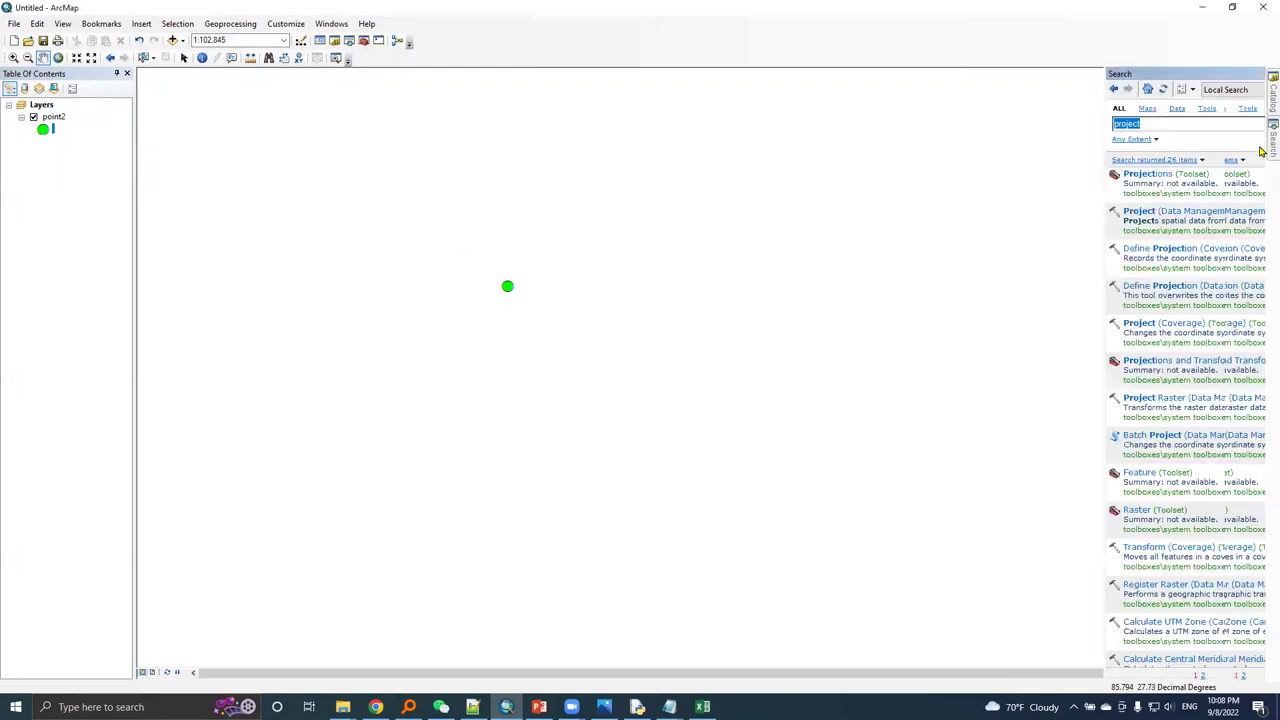
pyautogui.click(1098, 211)
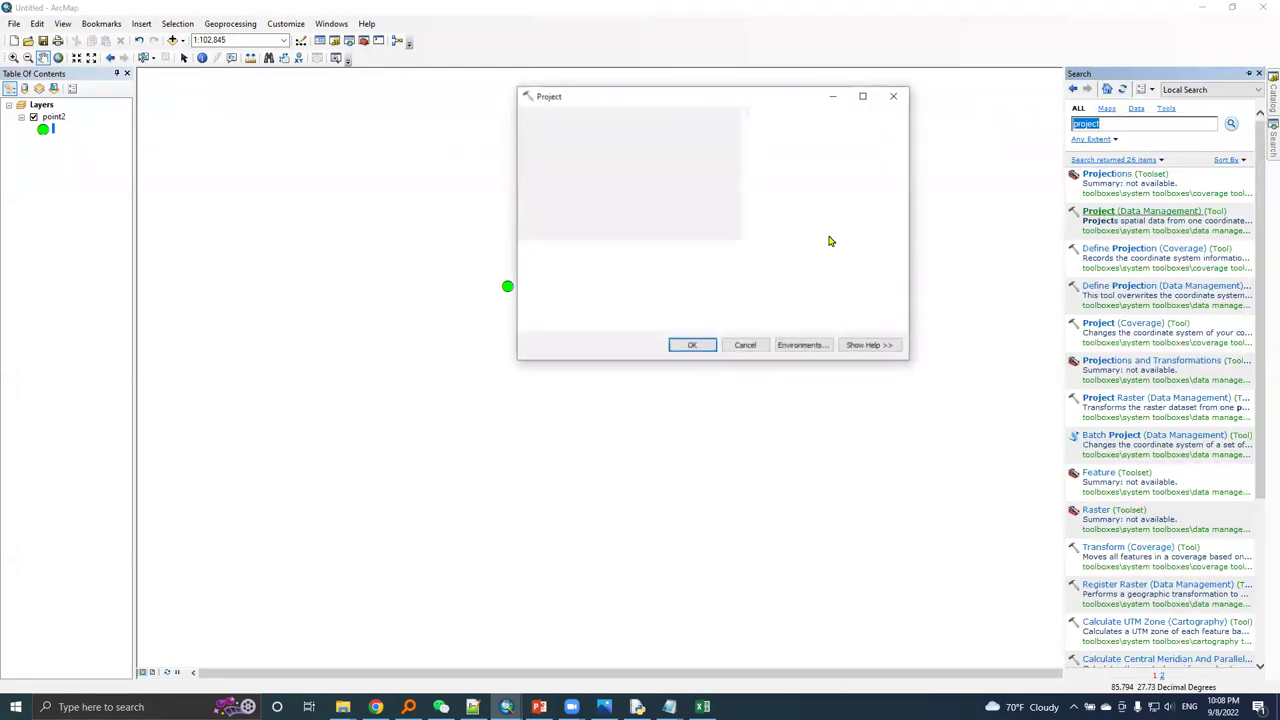
pyautogui.click(858, 133)
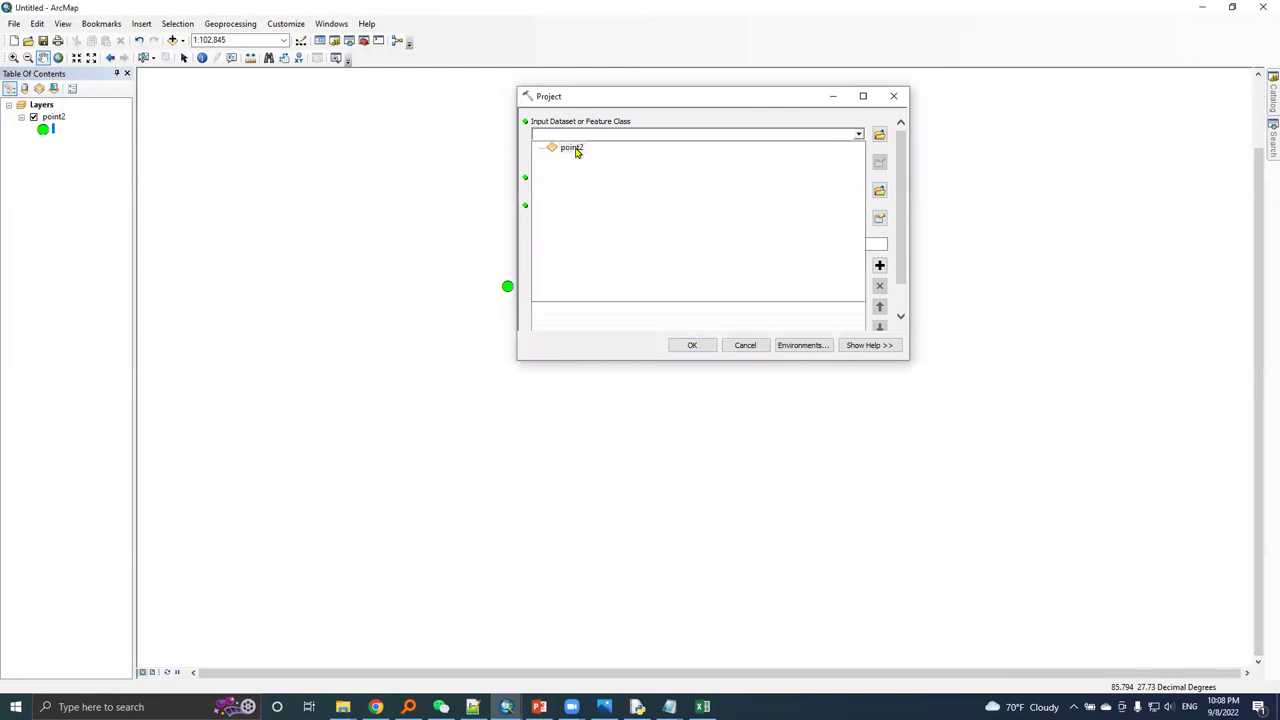
pyautogui.click(576, 150)
pyautogui.click(879, 190)
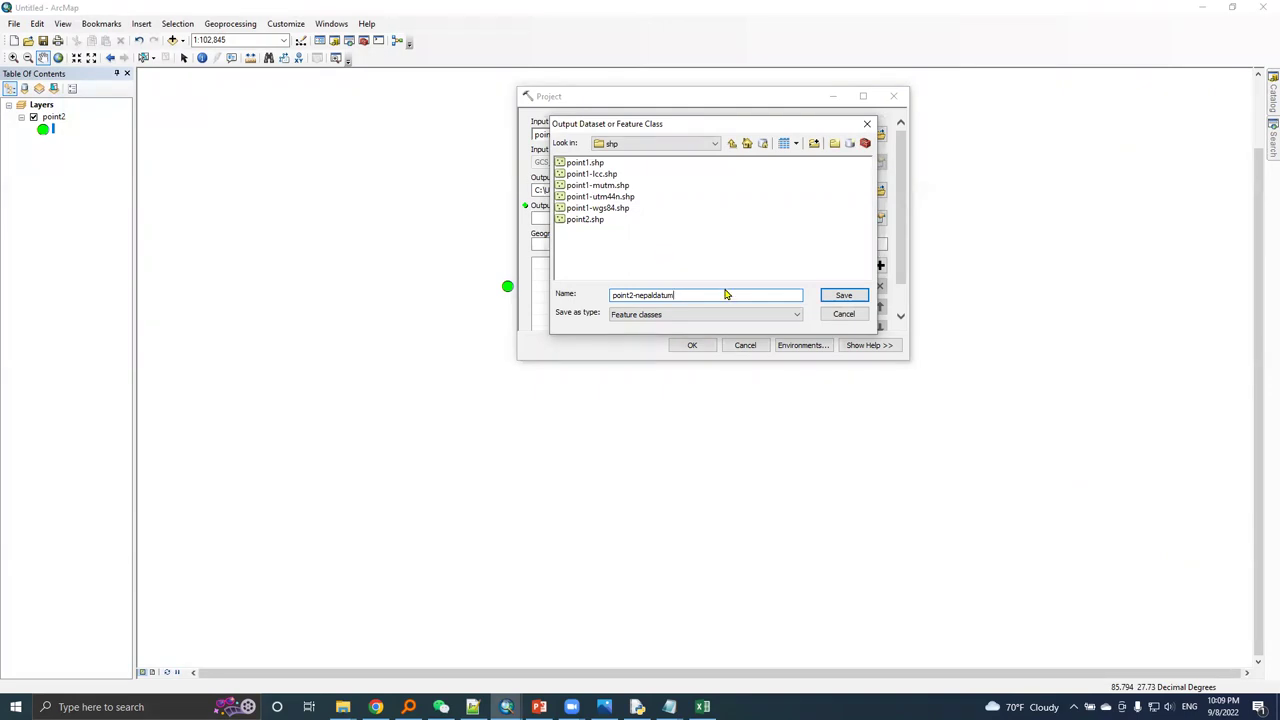
pyautogui.click(843, 295)
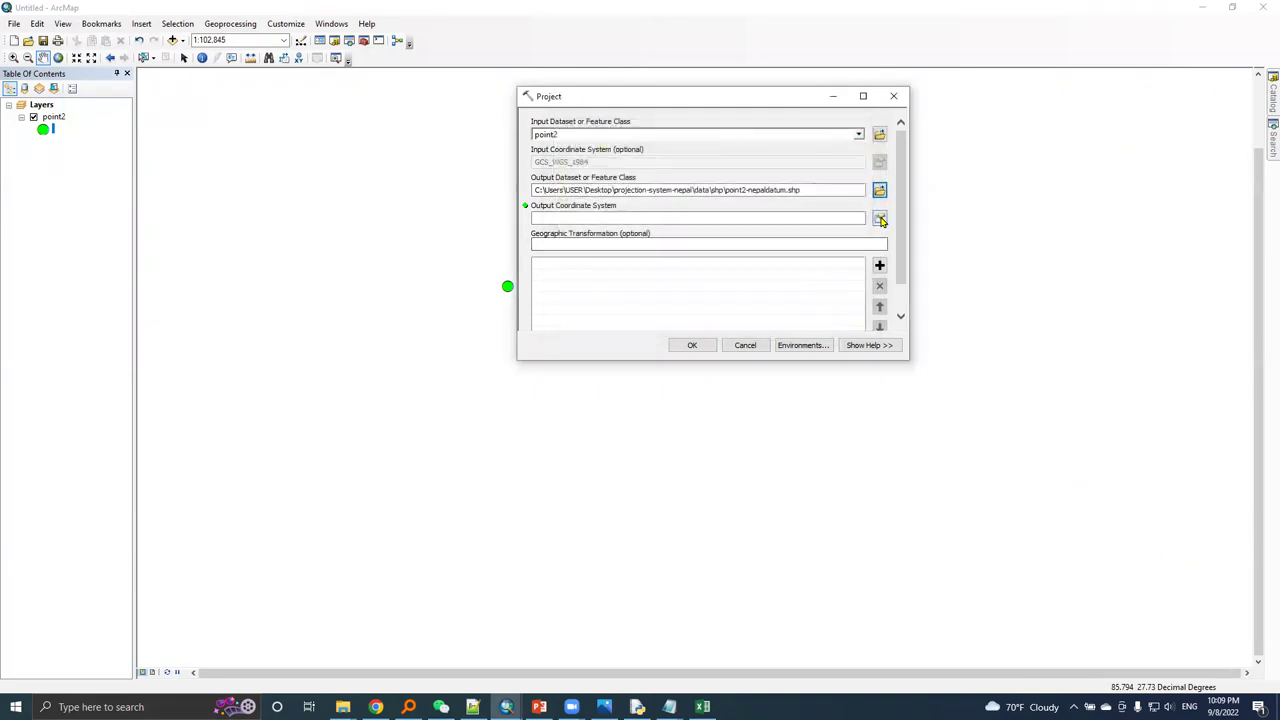
# Step: Import NepalDatum.prj as the output coordinate system and run the projection
pyautogui.click(880, 219)
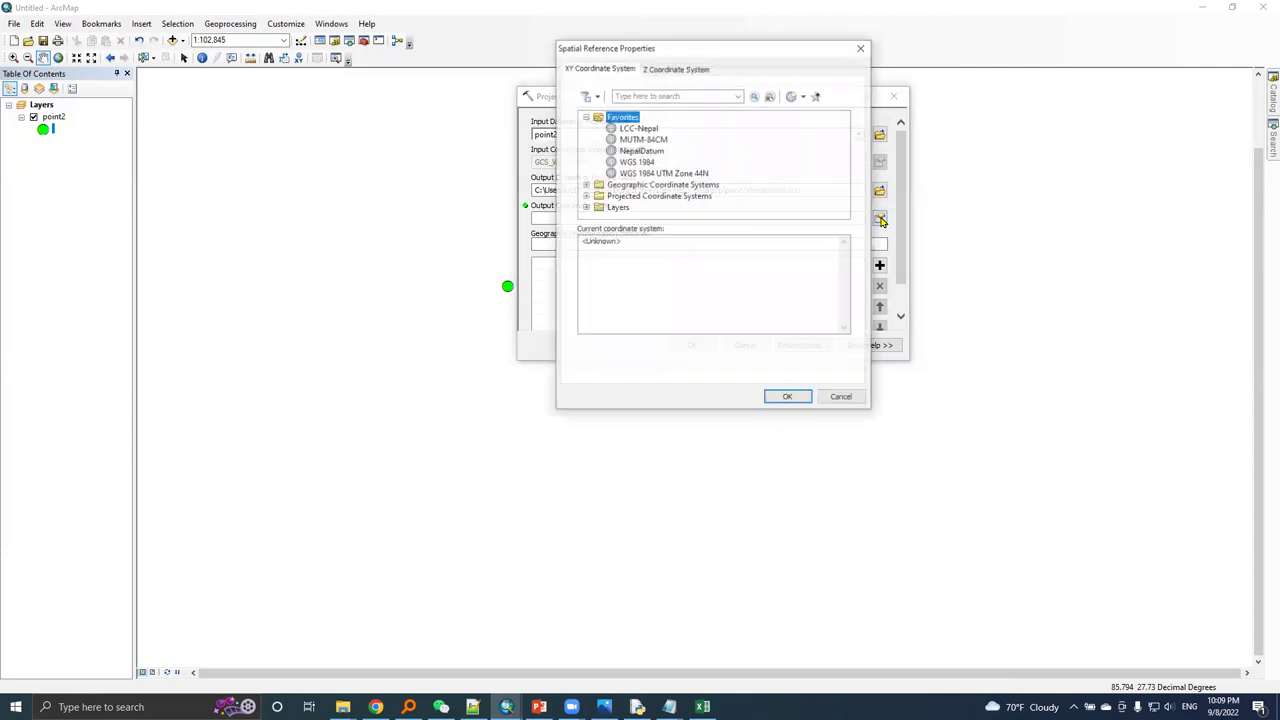
pyautogui.click(805, 96)
pyautogui.click(821, 126)
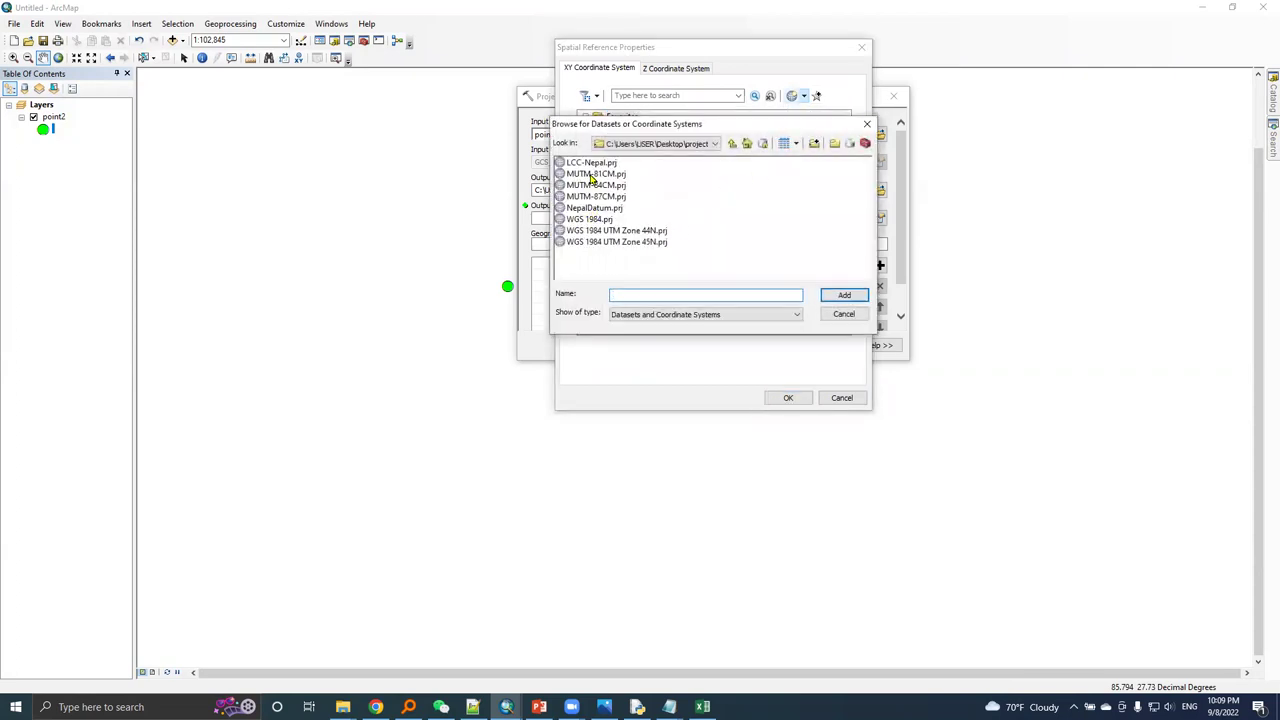
pyautogui.click(594, 208)
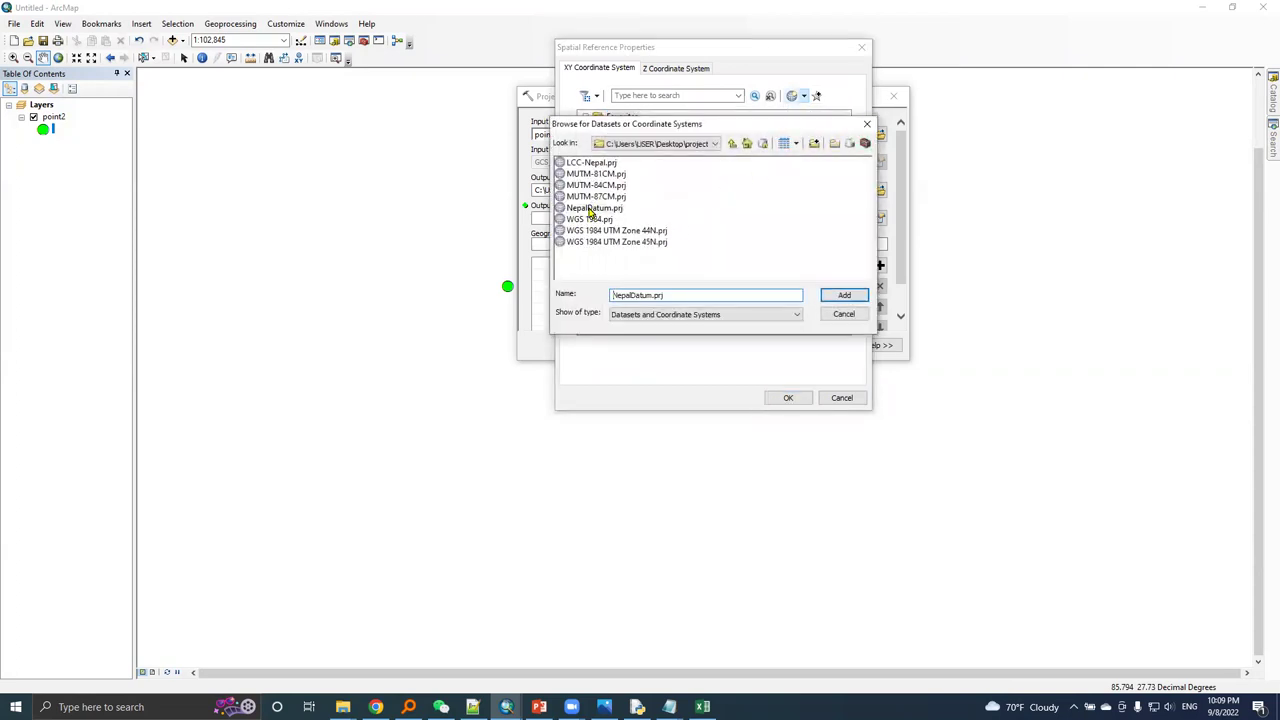
pyautogui.click(844, 295)
pyautogui.click(789, 398)
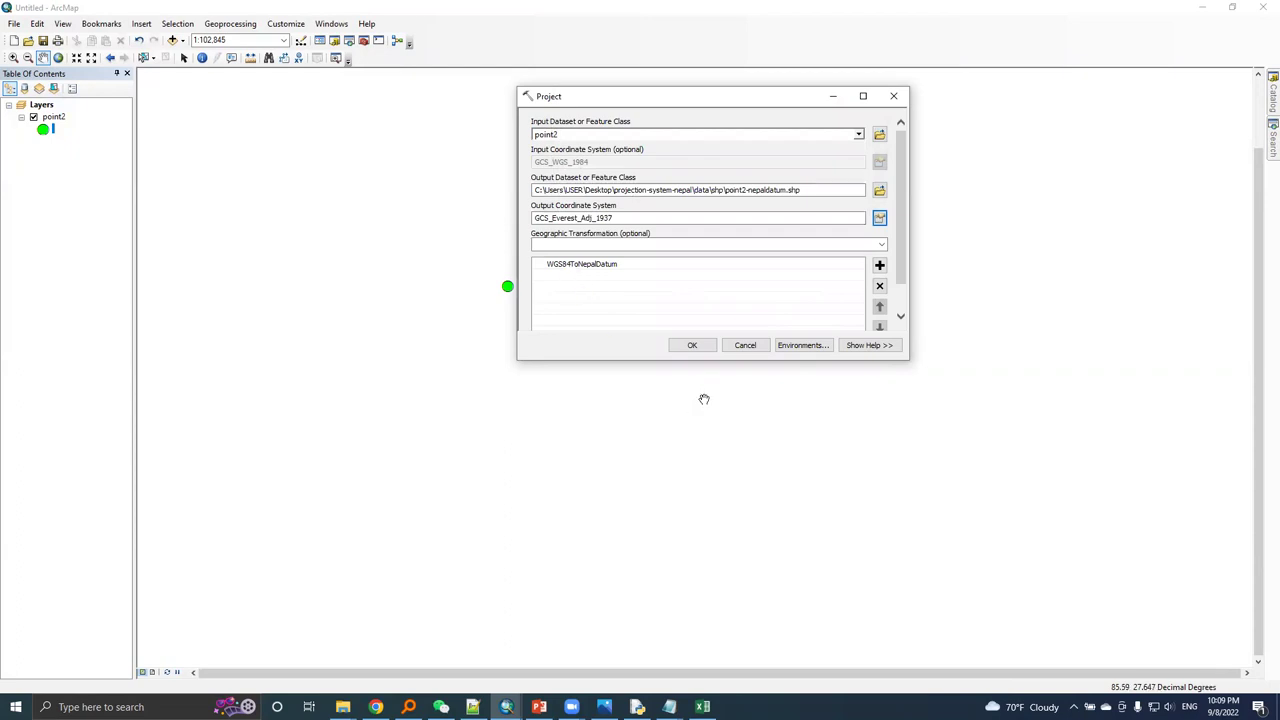
pyautogui.click(694, 347)
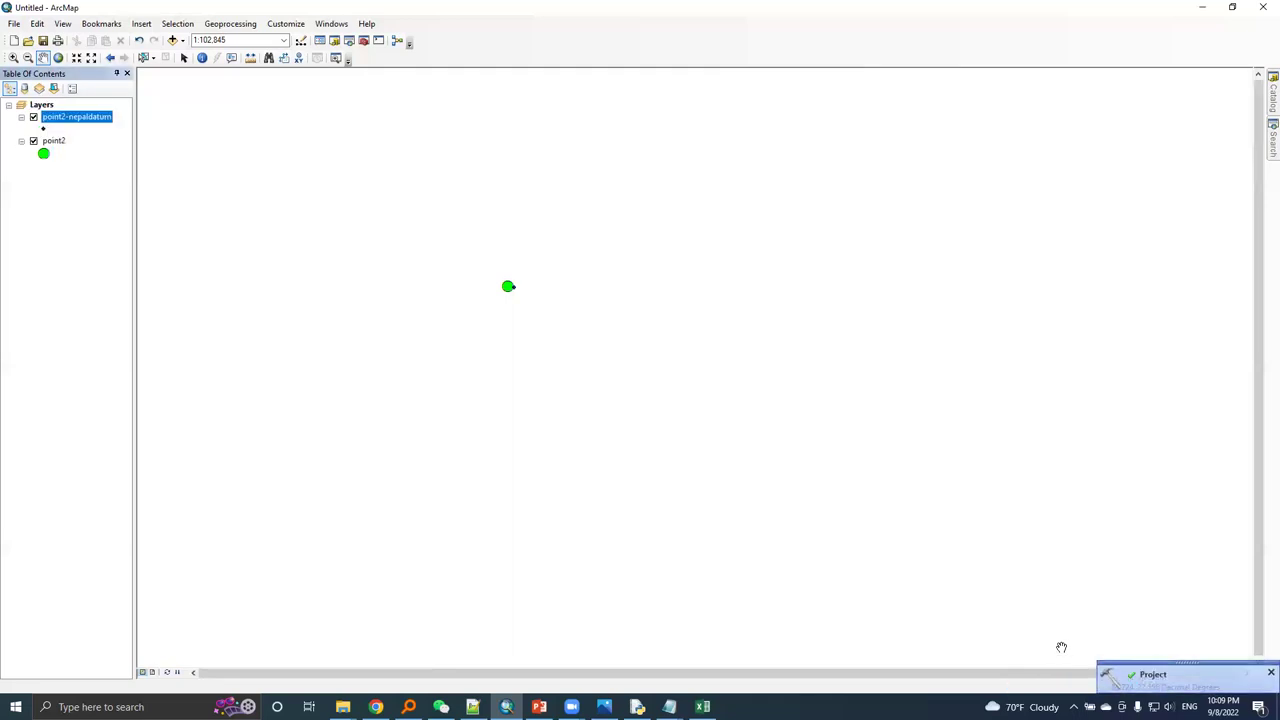
# Step: Give point2-nepaldatum the green Circle 2 symbol and zoom in on both points
pyautogui.click(43, 129)
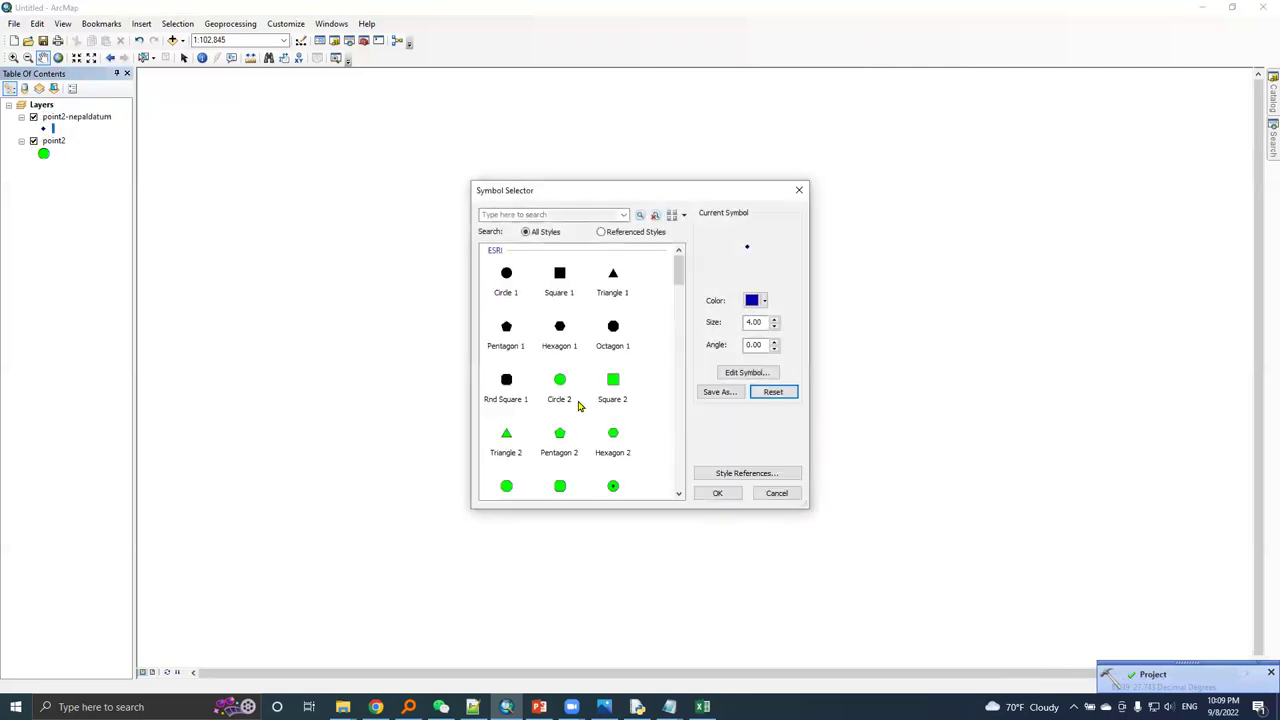
pyautogui.click(560, 388)
pyautogui.click(712, 493)
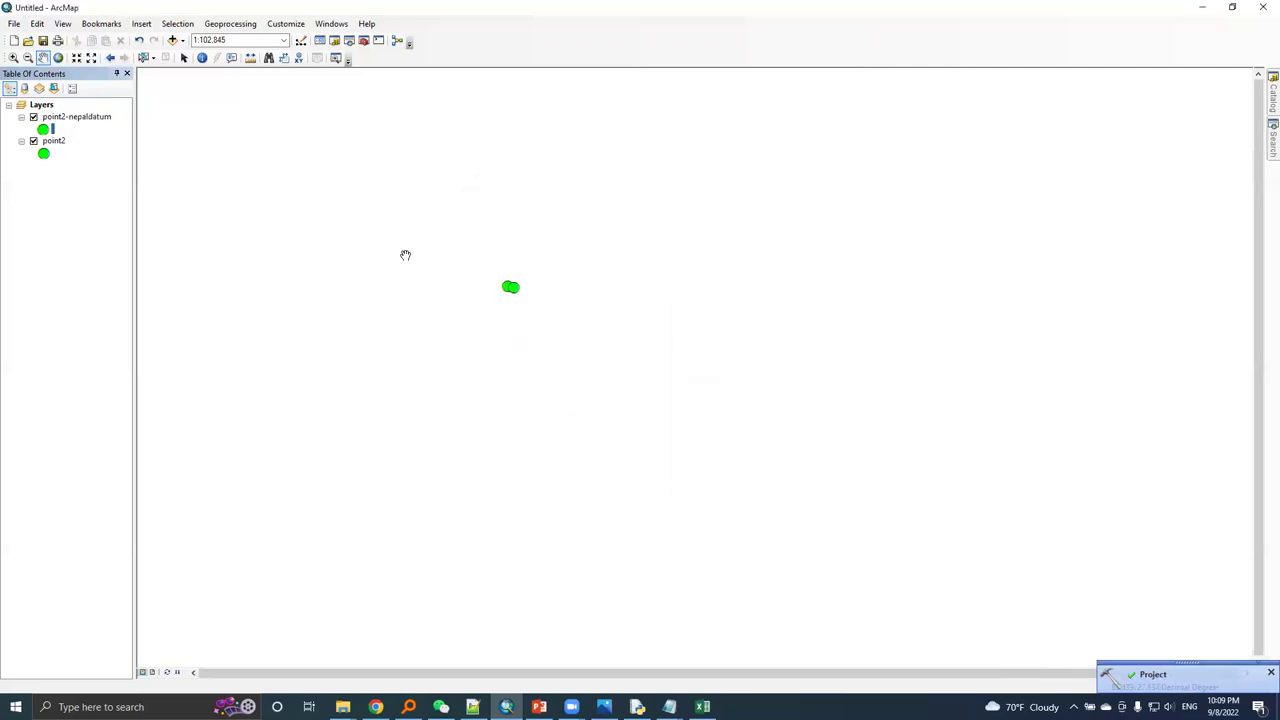
pyautogui.scroll(5, 510, 287)
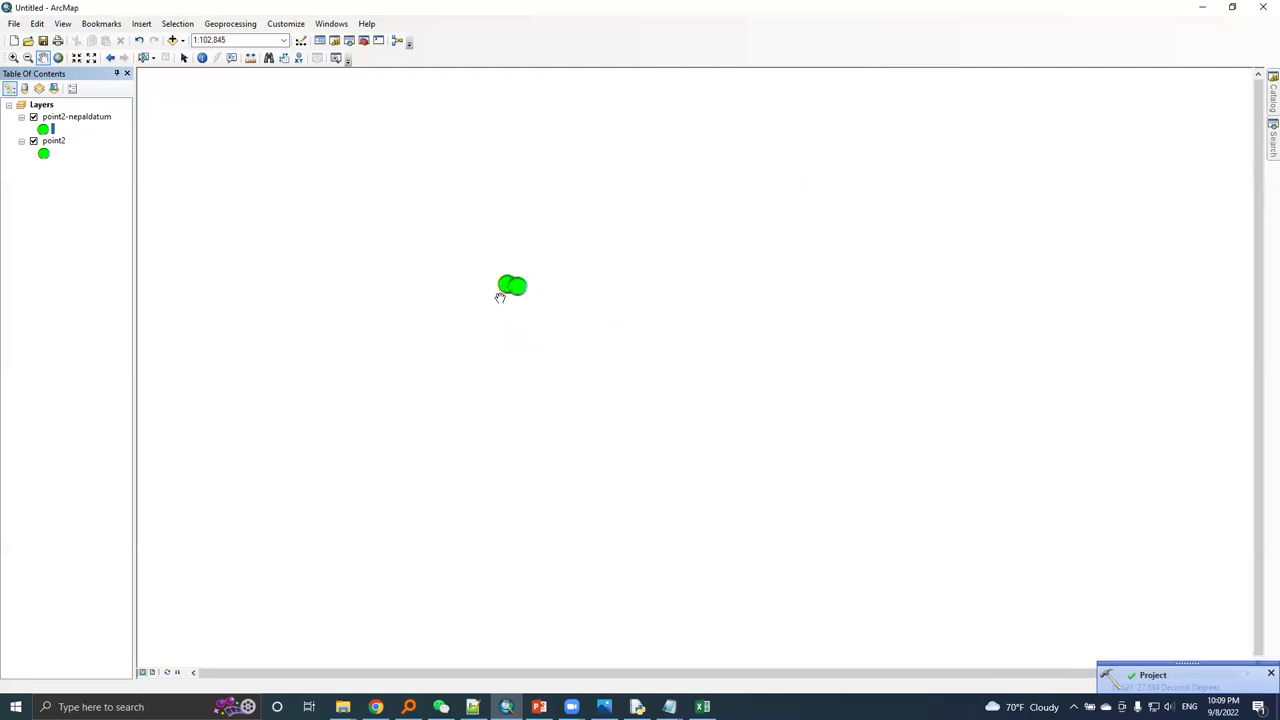
pyautogui.scroll(2, 501, 299)
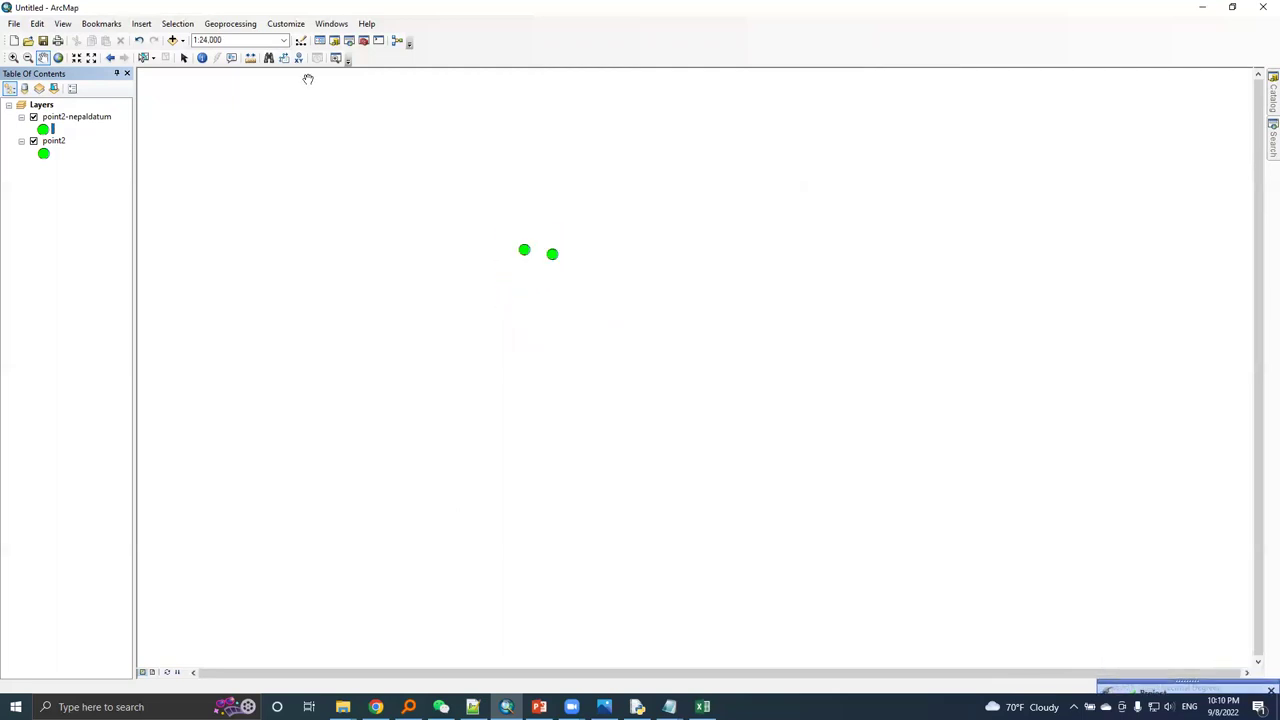
pyautogui.click(251, 60)
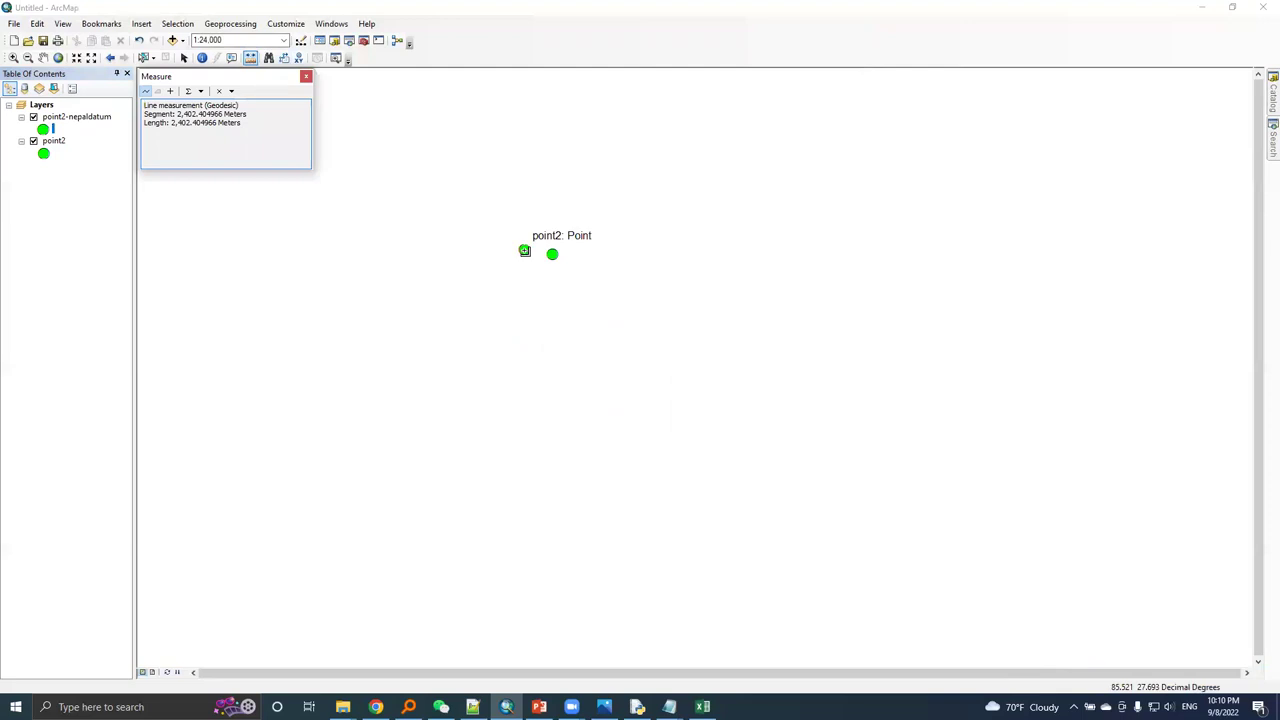
pyautogui.click(524, 250)
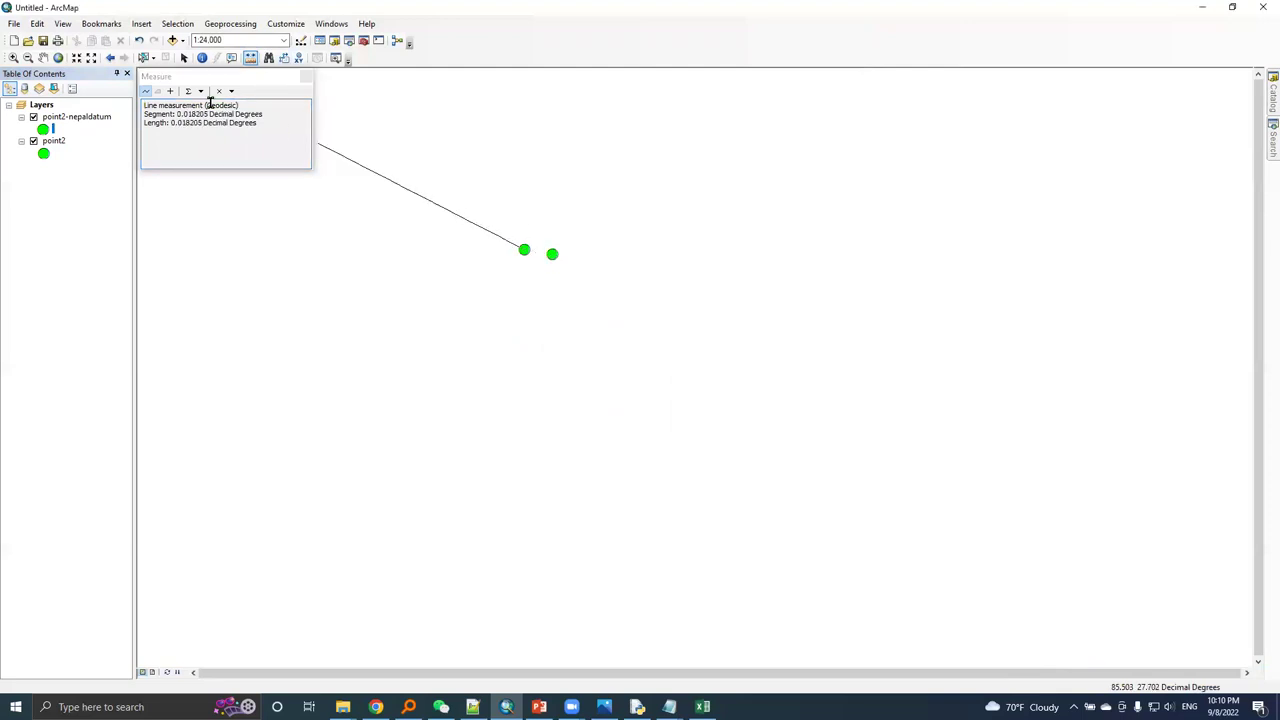
pyautogui.click(231, 91)
pyautogui.click(201, 91)
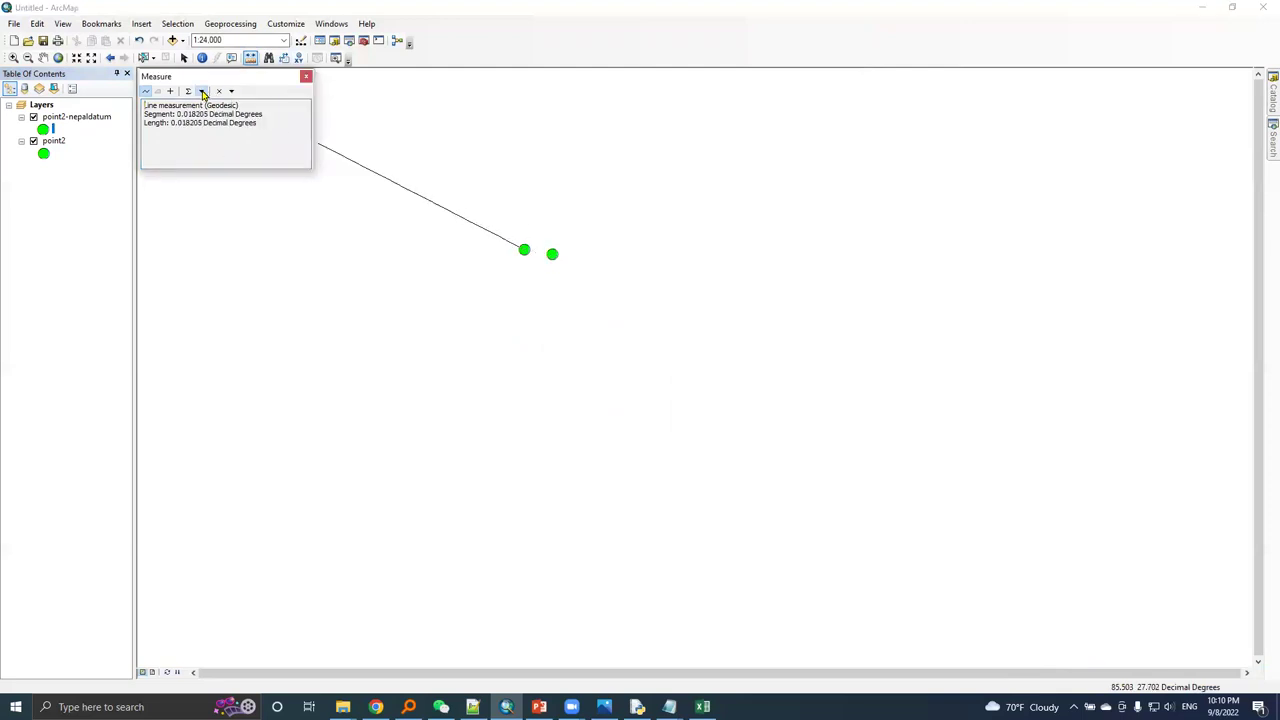
pyautogui.click(201, 91)
pyautogui.moveTo(245, 112)
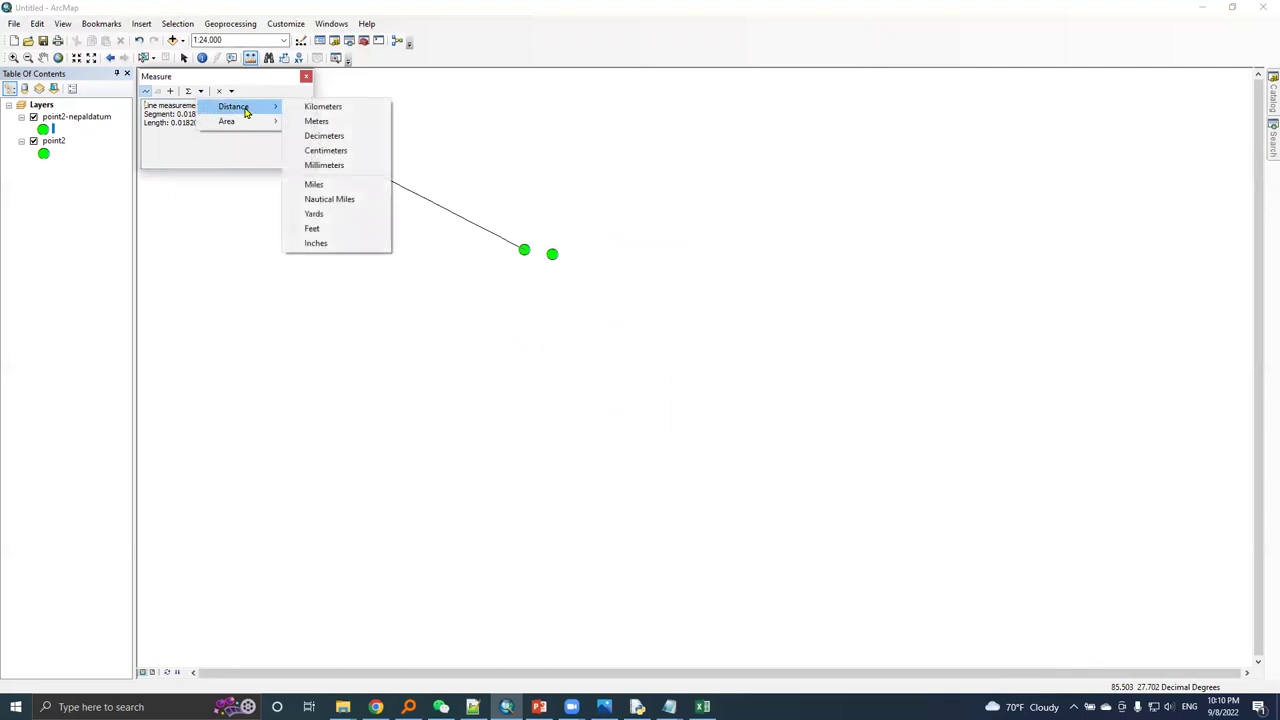
pyautogui.click(316, 121)
pyautogui.click(521, 258)
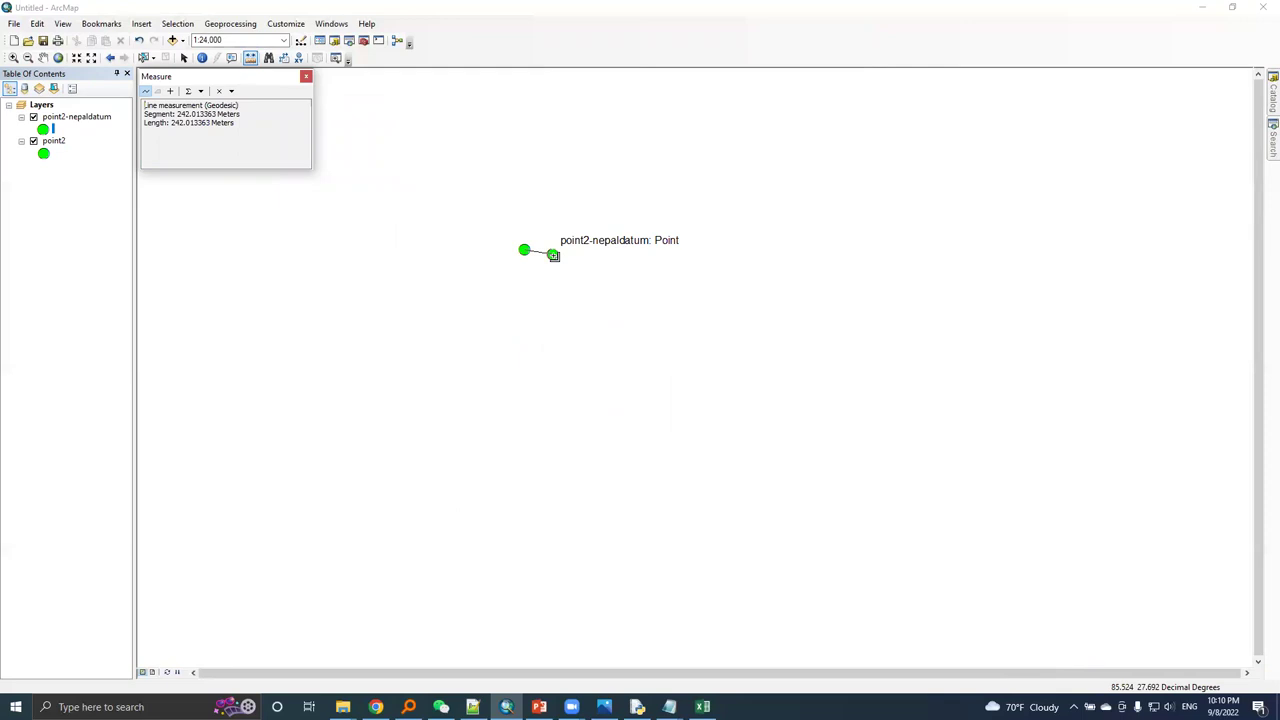
pyautogui.click(553, 256)
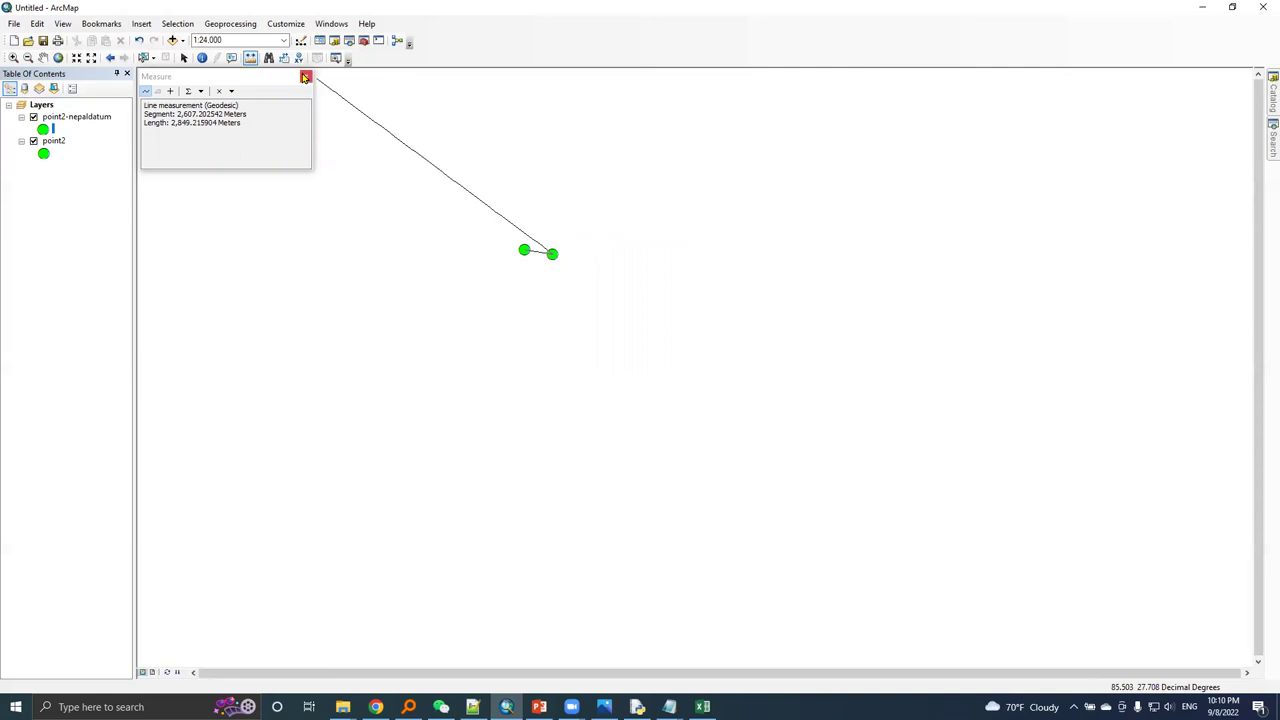
pyautogui.click(305, 78)
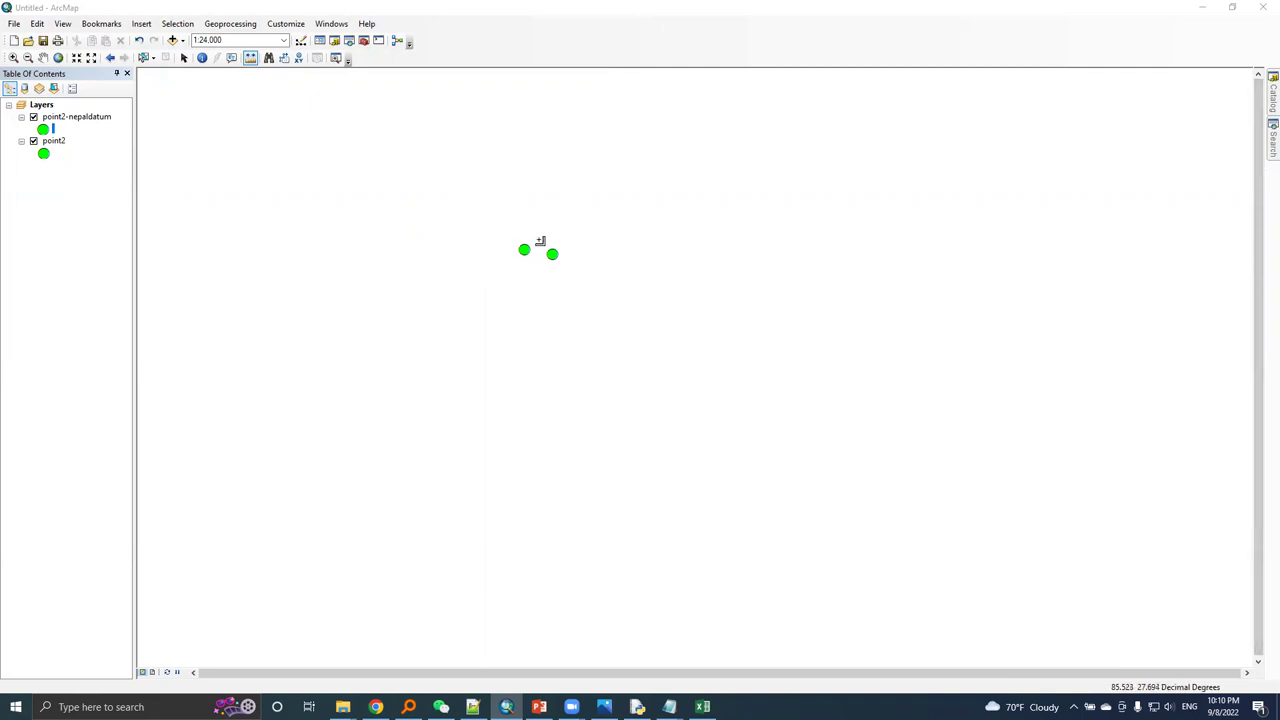
# Step: Open the Project tool with point2-nepaldatum as input and output named point2-lcc
pyautogui.click(1273, 140)
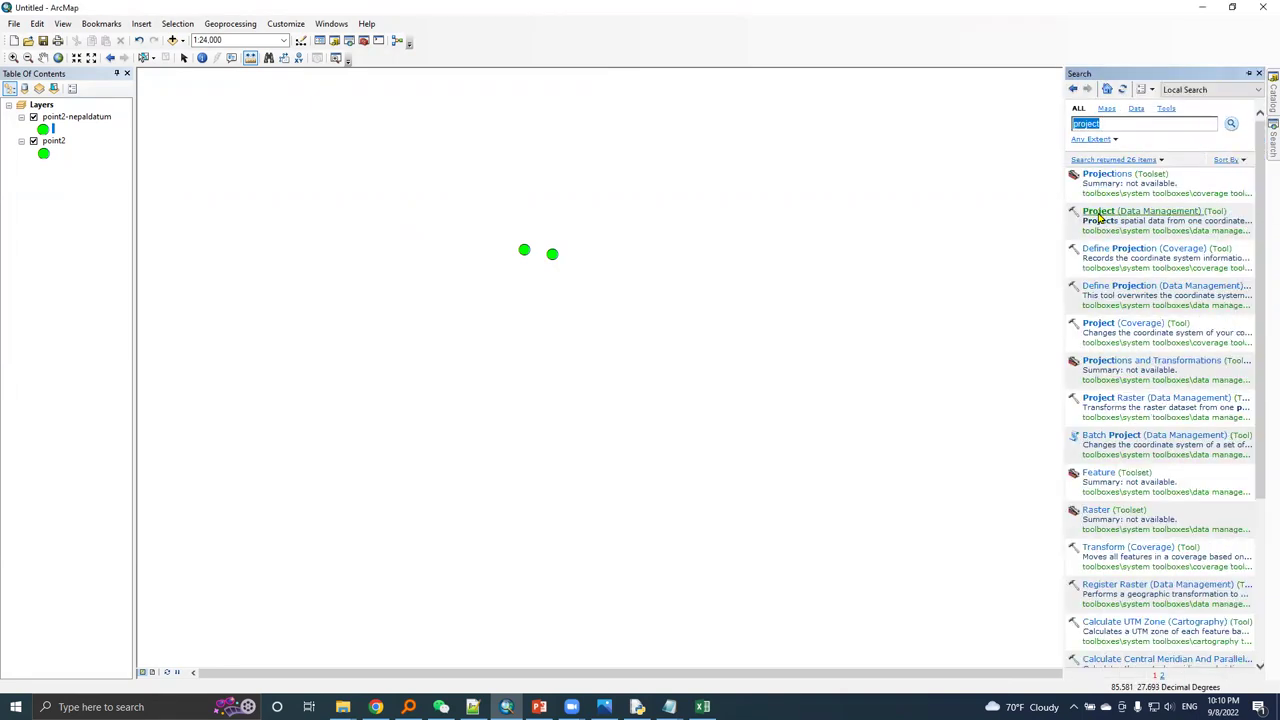
pyautogui.click(1098, 215)
pyautogui.click(852, 133)
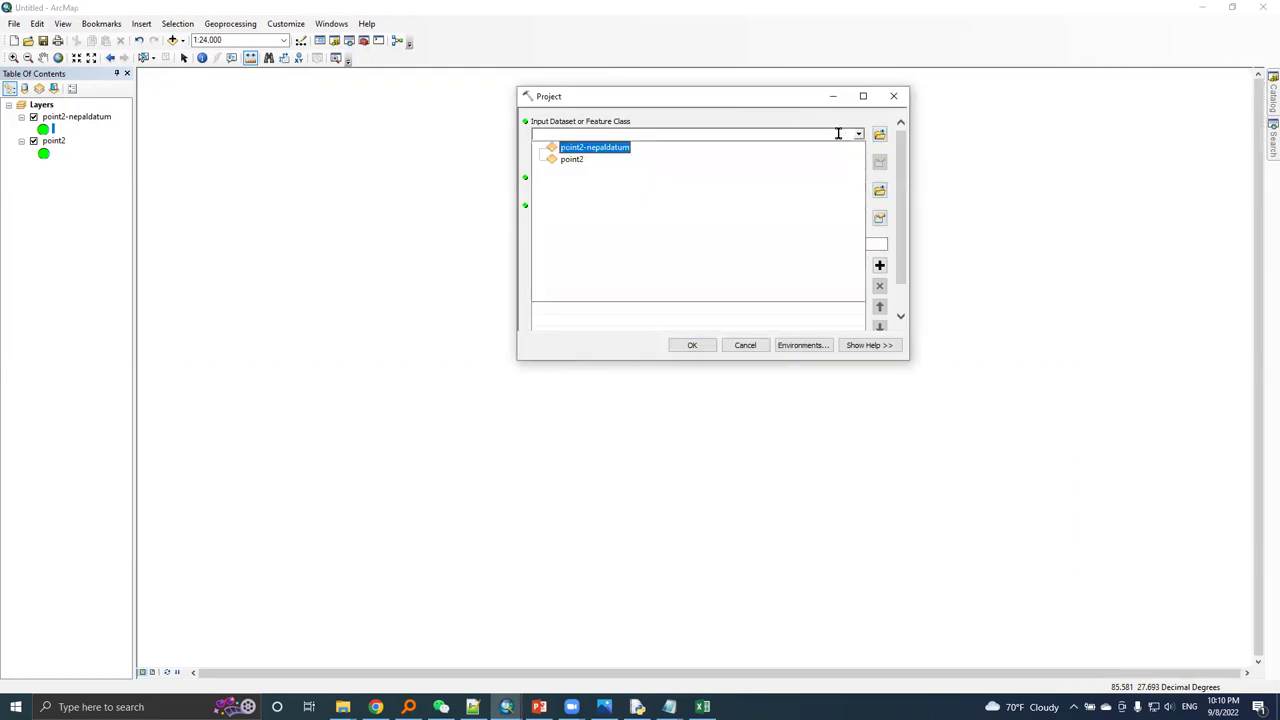
pyautogui.click(588, 150)
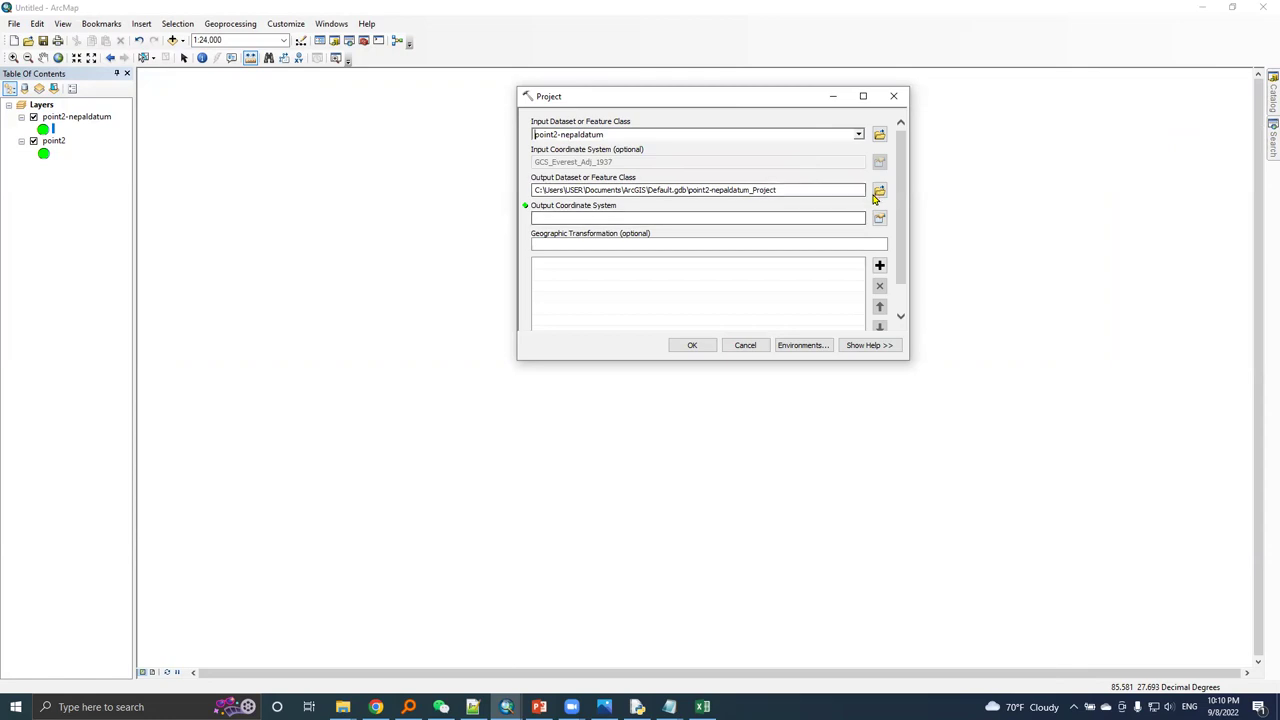
pyautogui.click(878, 190)
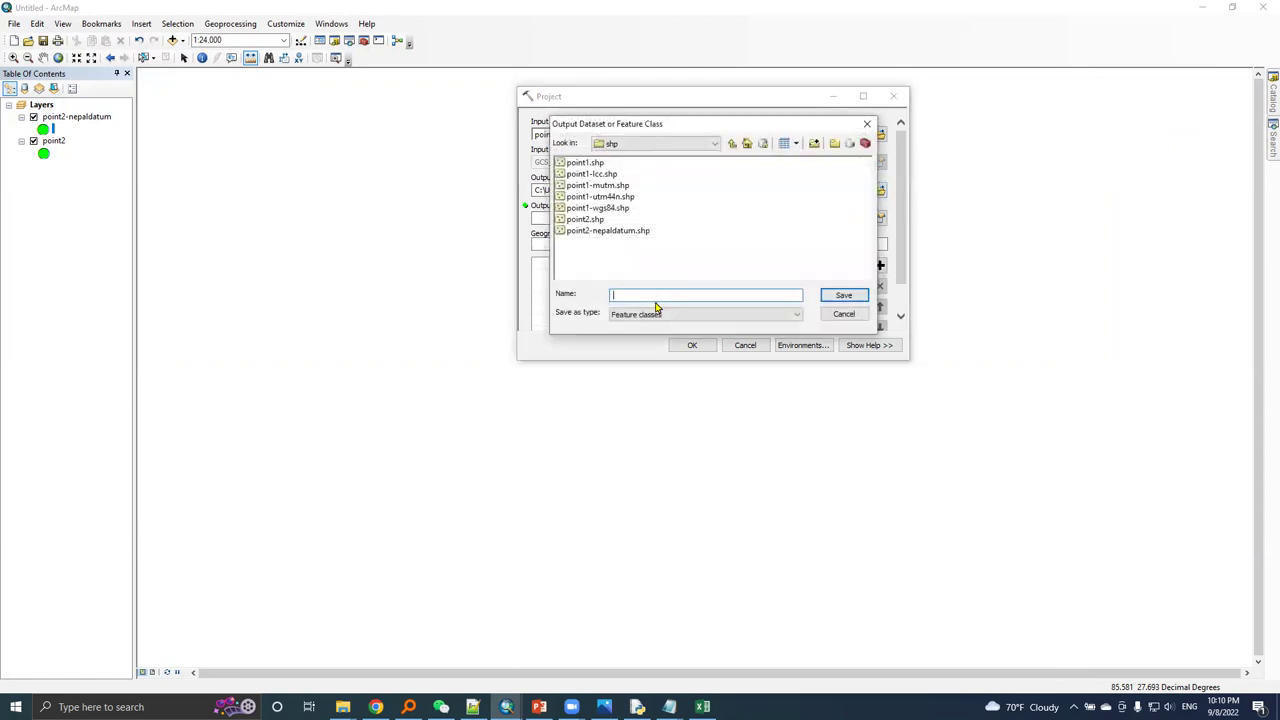
pyautogui.write('point2-lcc')
pyautogui.click(843, 295)
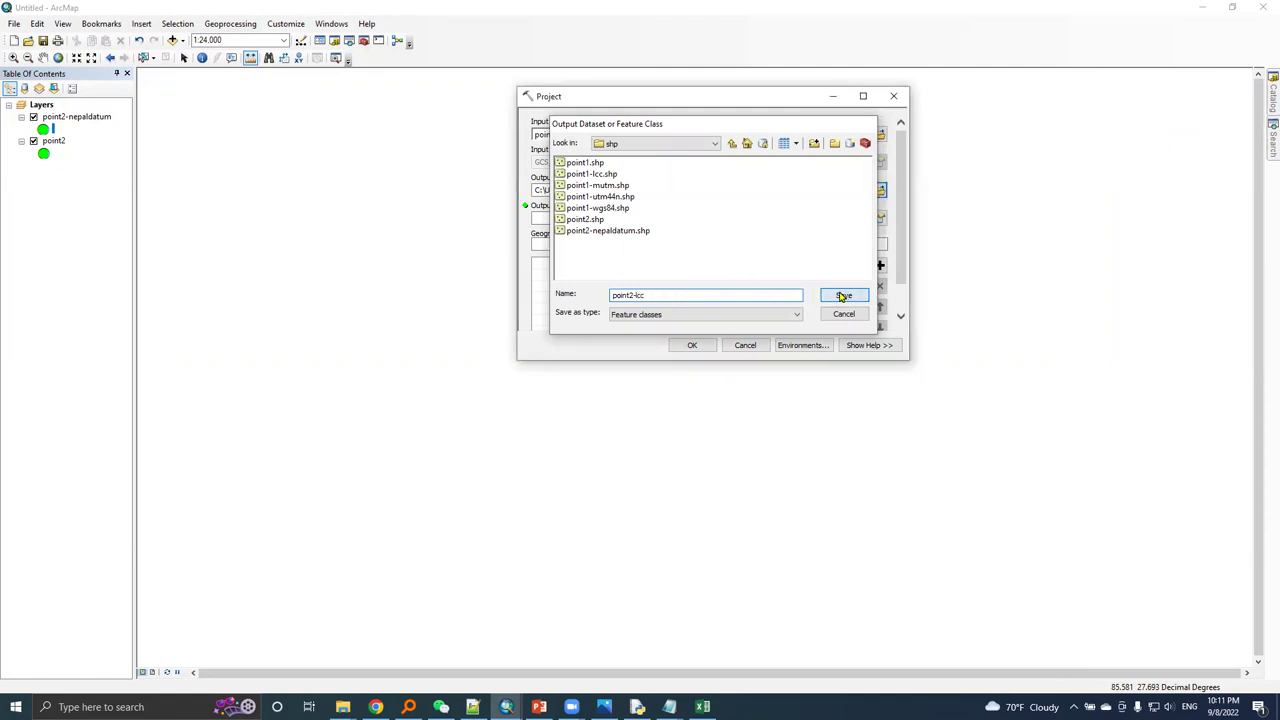
# Step: Import LCC-Nepal.prj as the output coordinate system and run Project to create point2-lcc
pyautogui.click(879, 217)
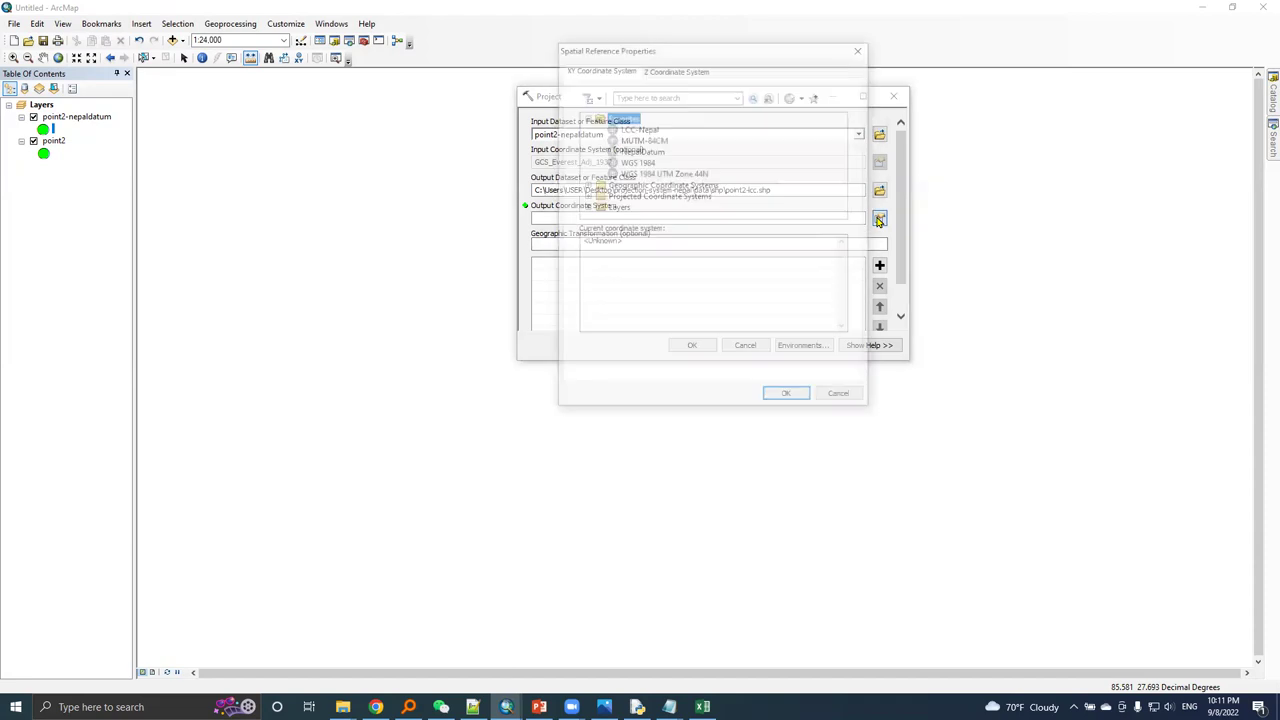
pyautogui.click(804, 97)
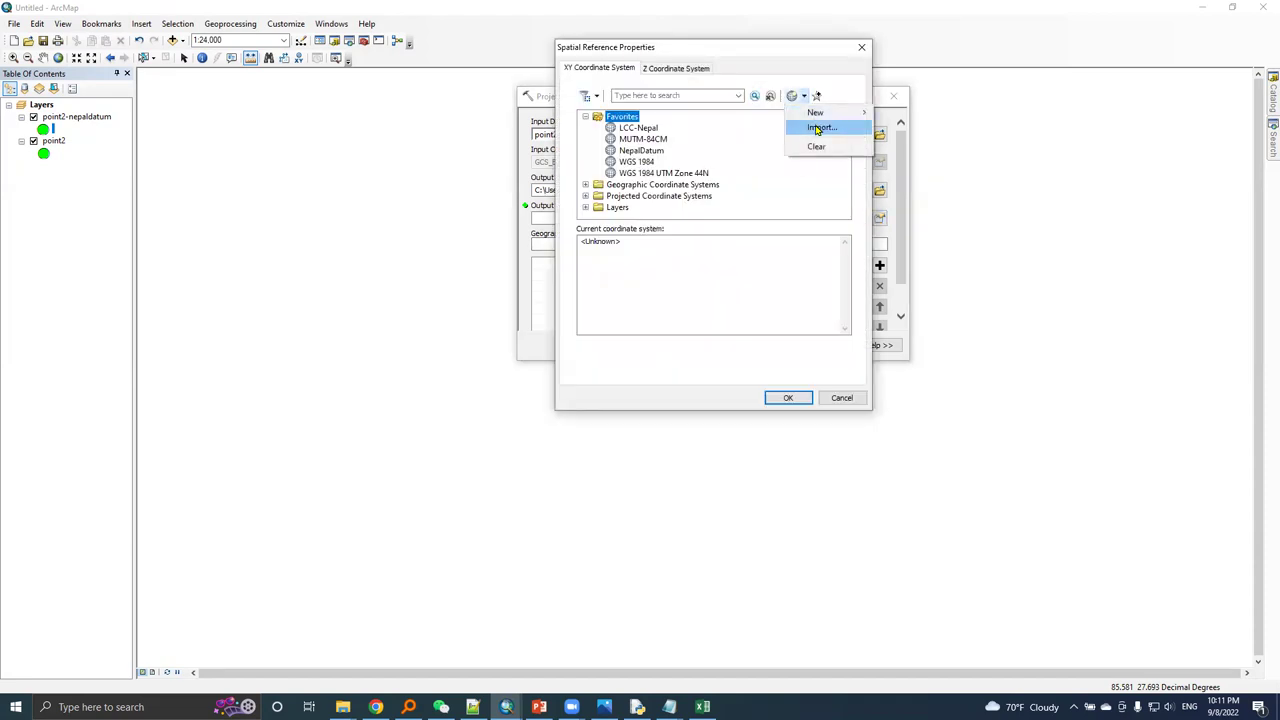
pyautogui.click(818, 129)
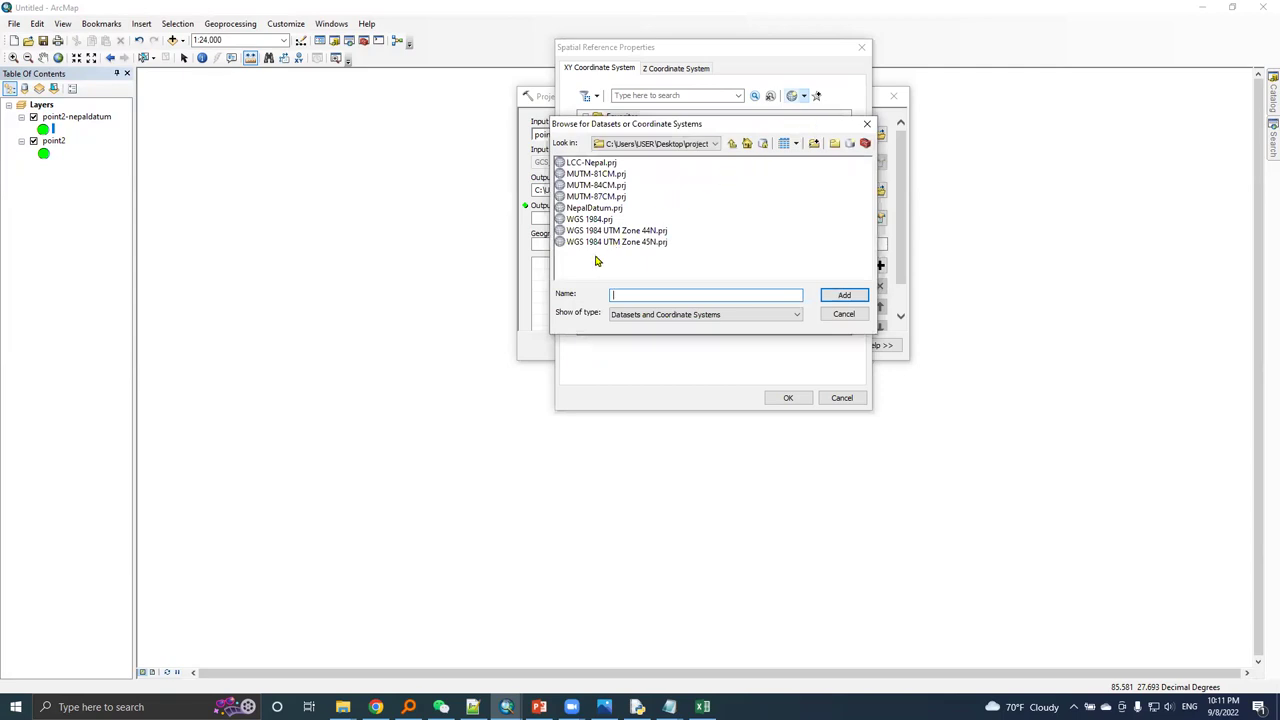
pyautogui.click(577, 164)
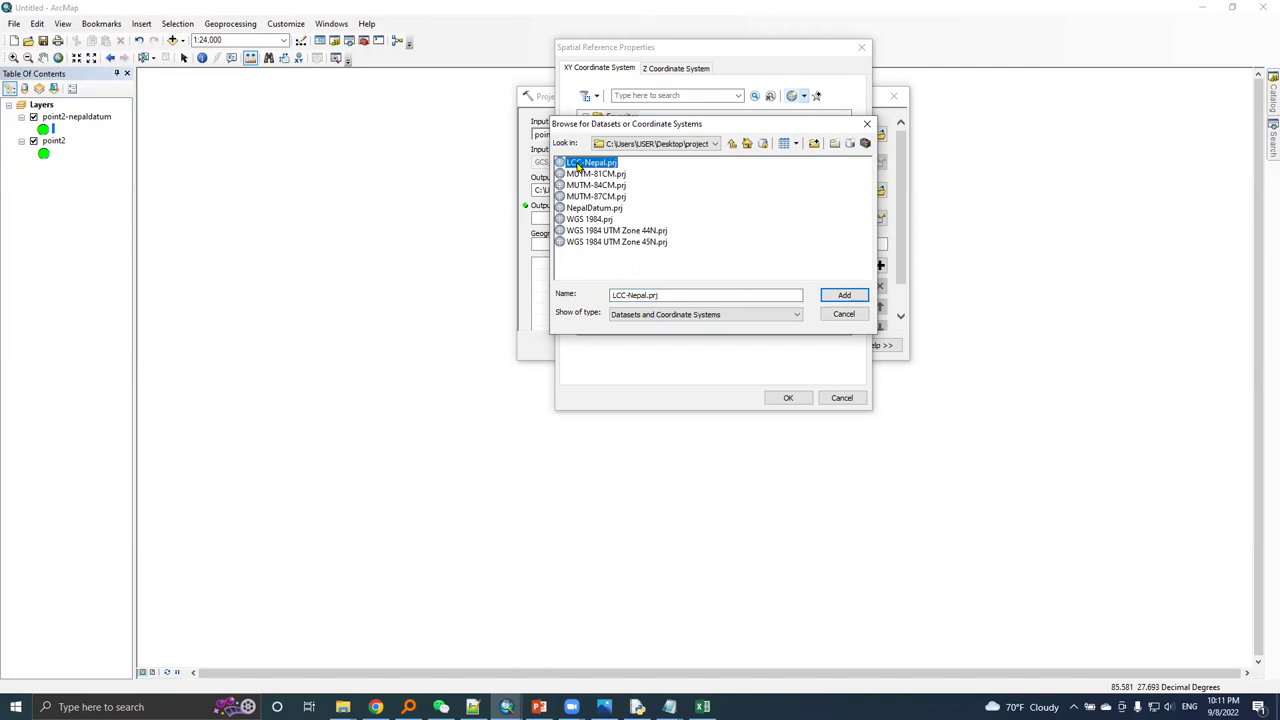
pyautogui.click(844, 295)
pyautogui.click(787, 396)
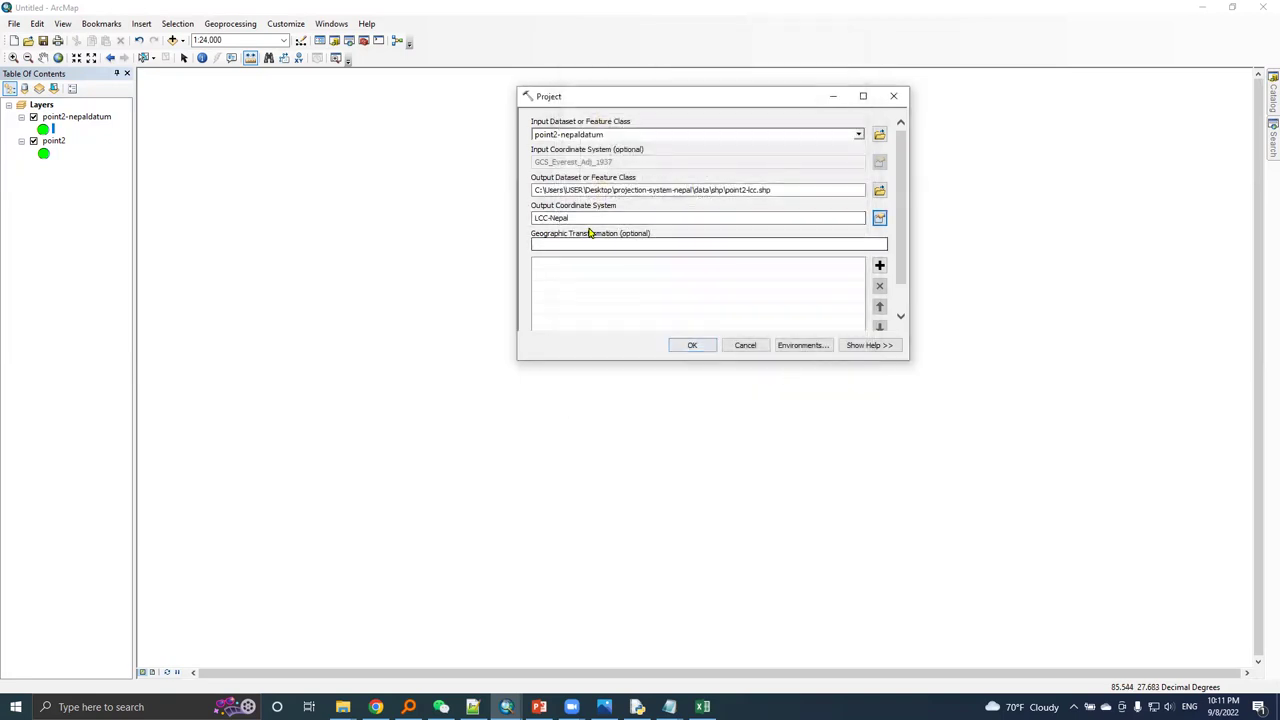
pyautogui.moveTo(586, 217); pyautogui.dragTo(494, 211)
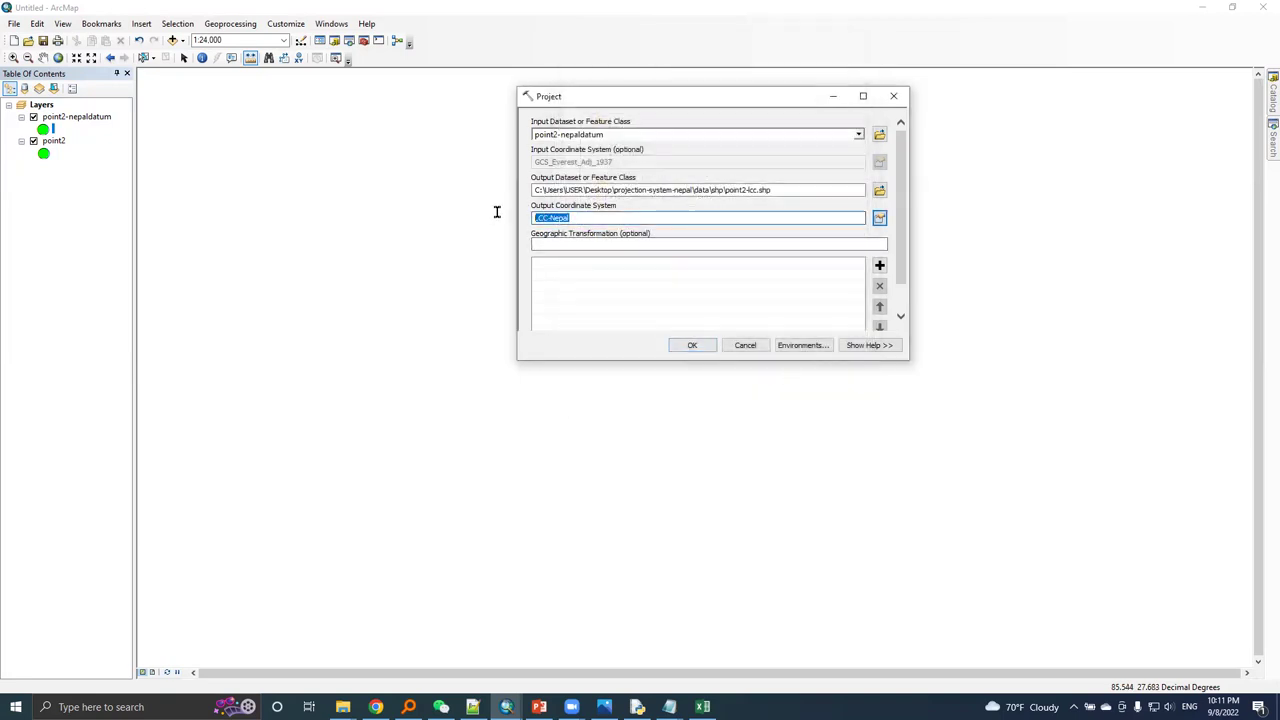
pyautogui.click(692, 350)
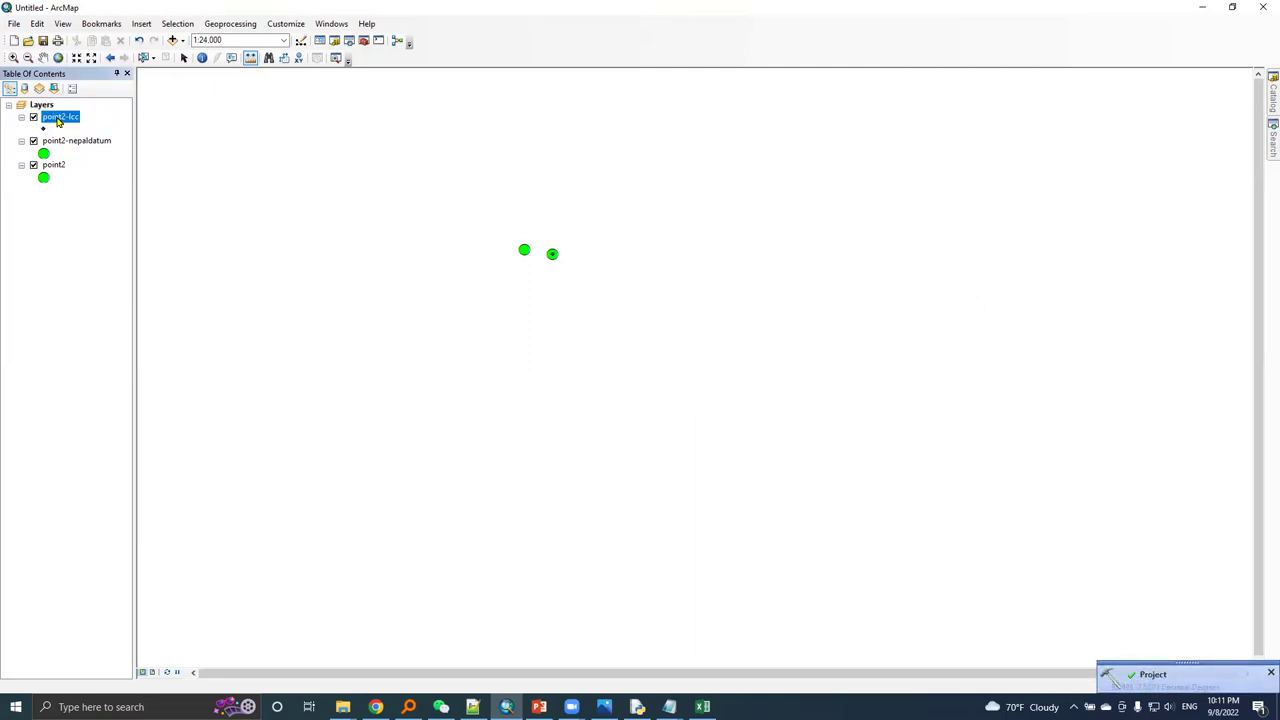
# Step: Open the attribute tables of point2, point2-nepaldatum and point2-lcc
pyautogui.click(54, 166)
pyautogui.rightClick(54, 166)
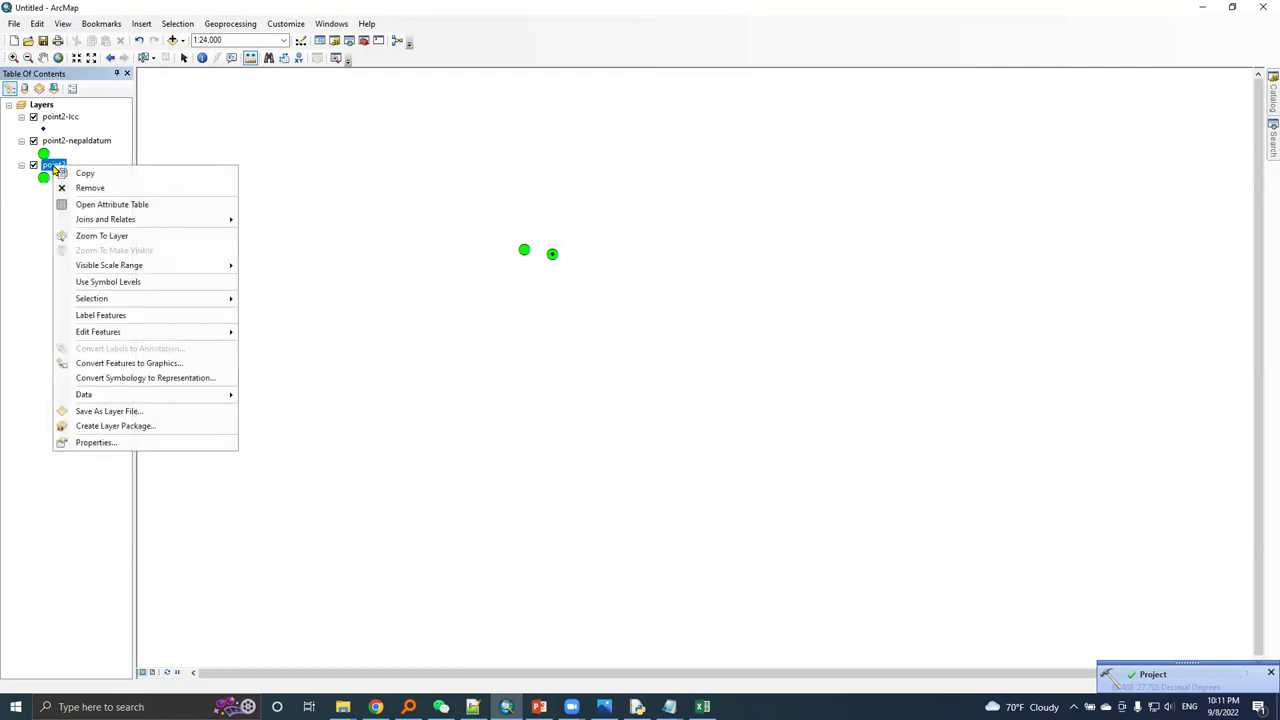
pyautogui.click(88, 205)
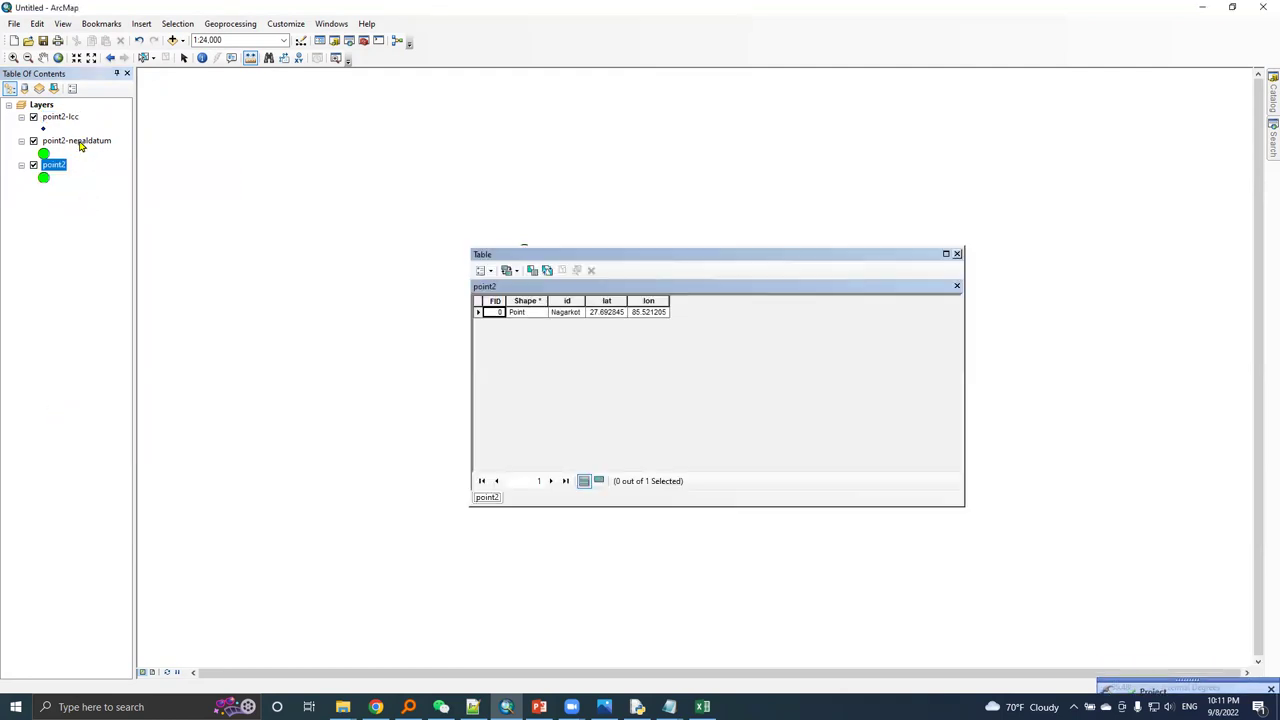
pyautogui.click(80, 143)
pyautogui.rightClick(80, 142)
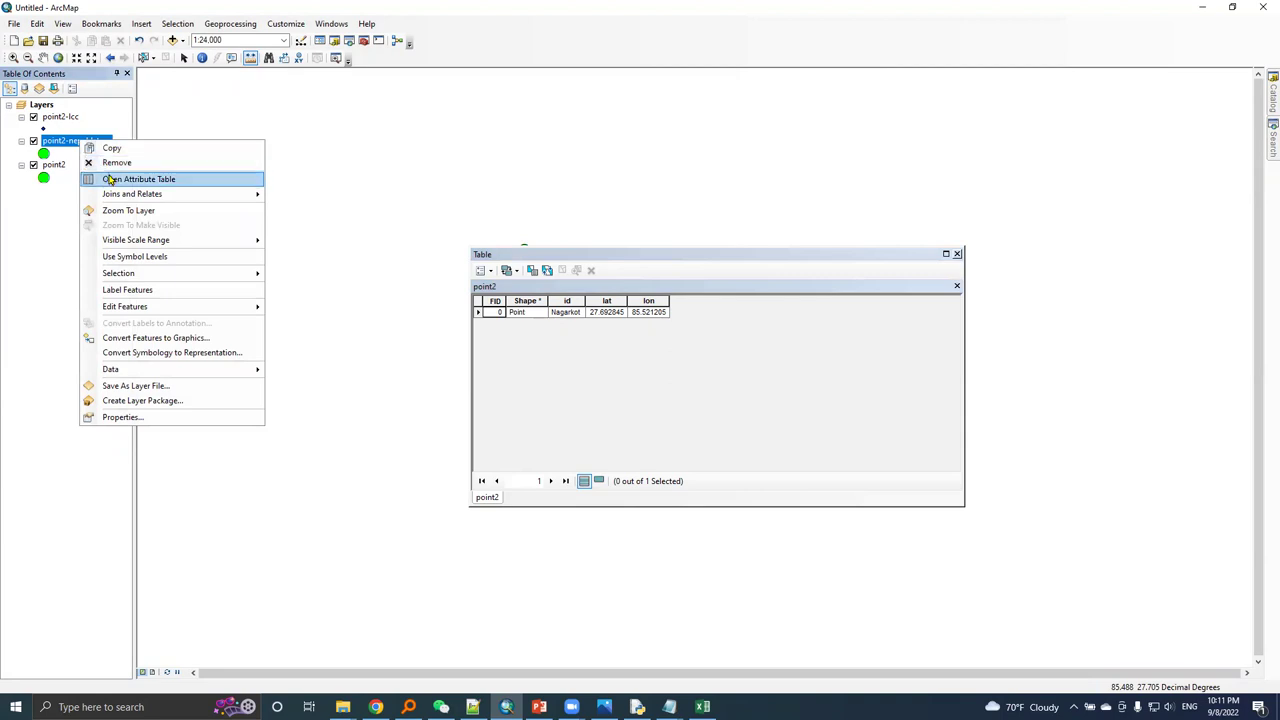
pyautogui.click(111, 181)
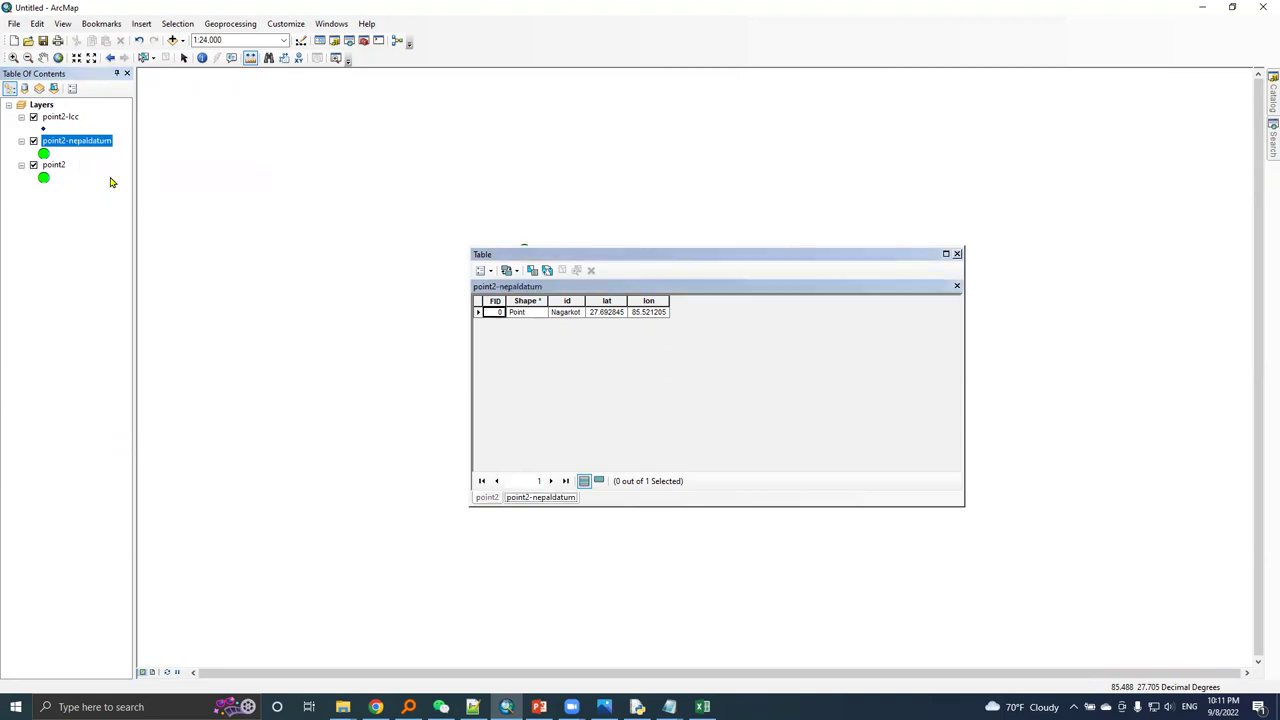
pyautogui.keyDown('ctrl'); pyautogui.click(61, 120); pyautogui.keyUp('ctrl')
pyautogui.rightClick(61, 120)
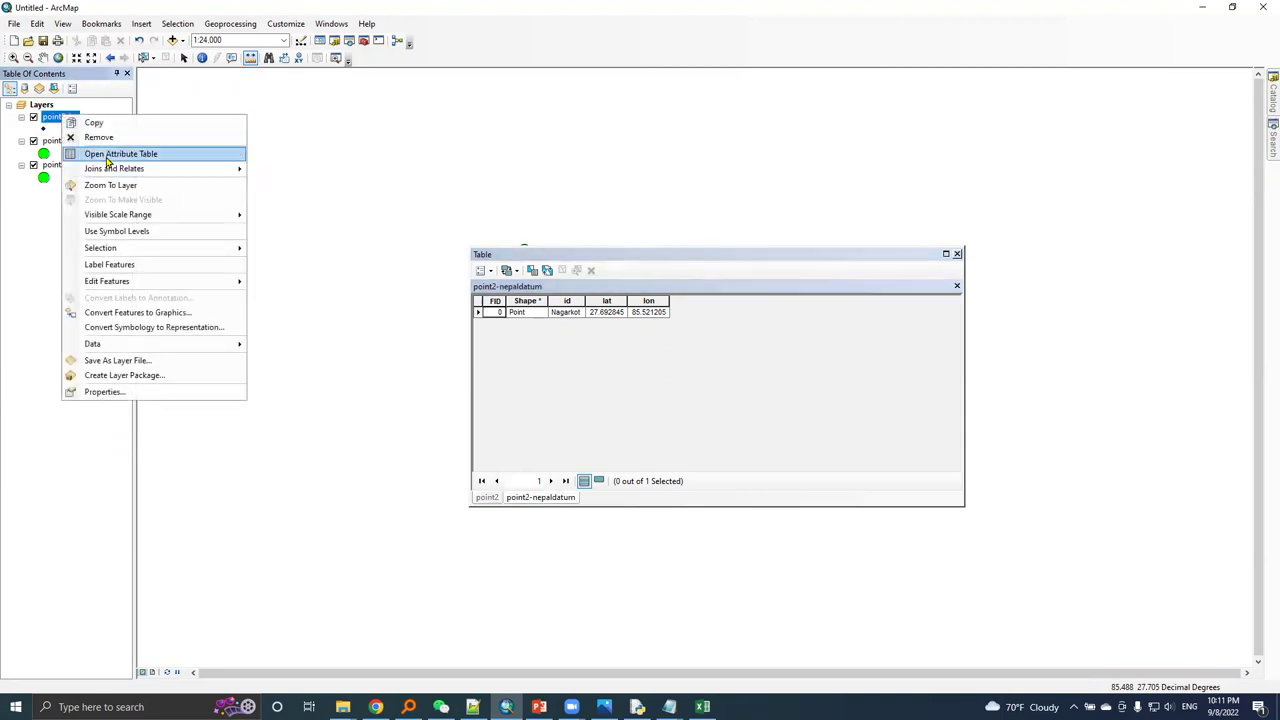
pyautogui.click(107, 155)
# Step: View the point2 then point2-nepaldatum tables and select the lat field
pyautogui.click(486, 498)
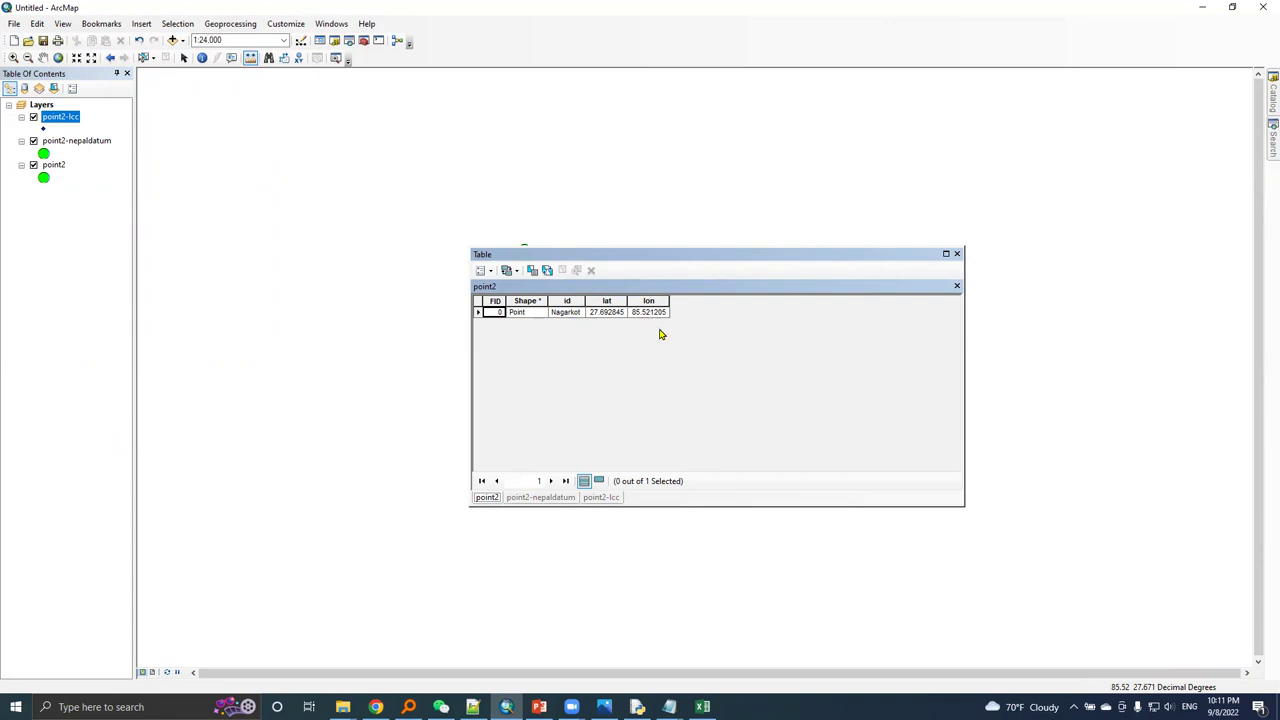
pyautogui.click(541, 497)
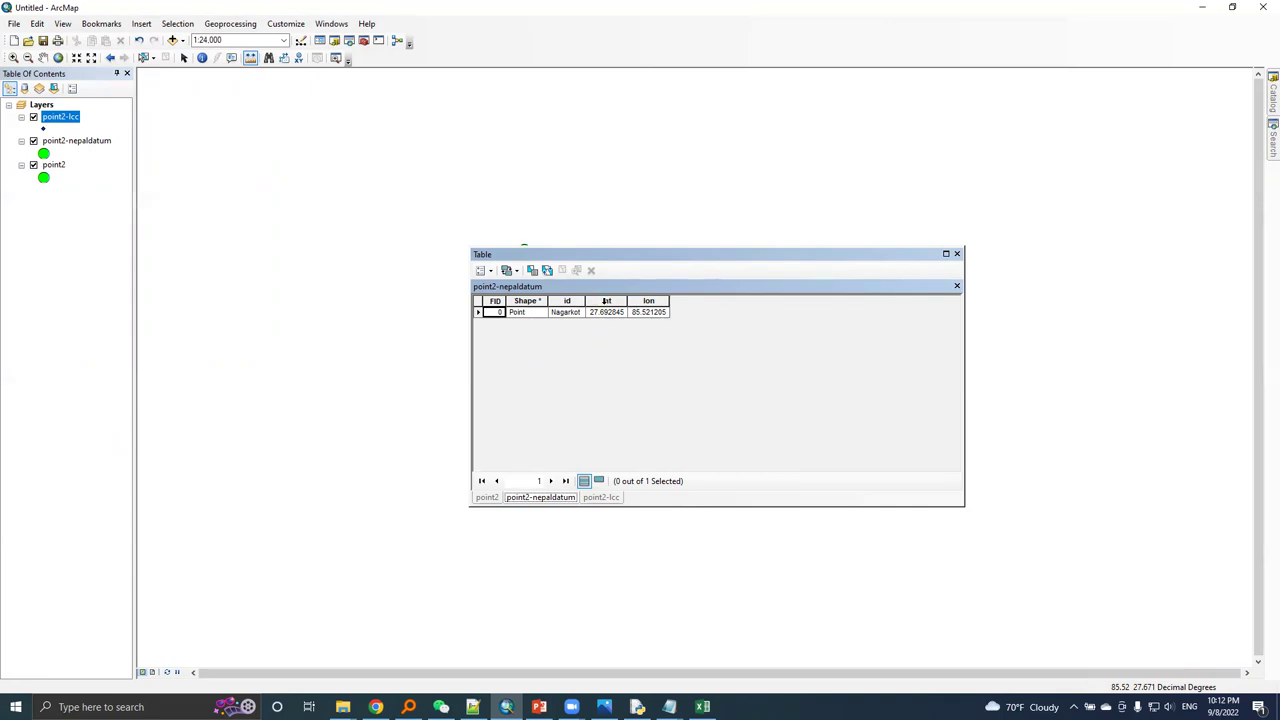
pyautogui.click(604, 300)
# Step: Recalculate lat as the point's Y coordinate in decimal degrees in the Everest Adj 1937 datum
pyautogui.rightClick(604, 300)
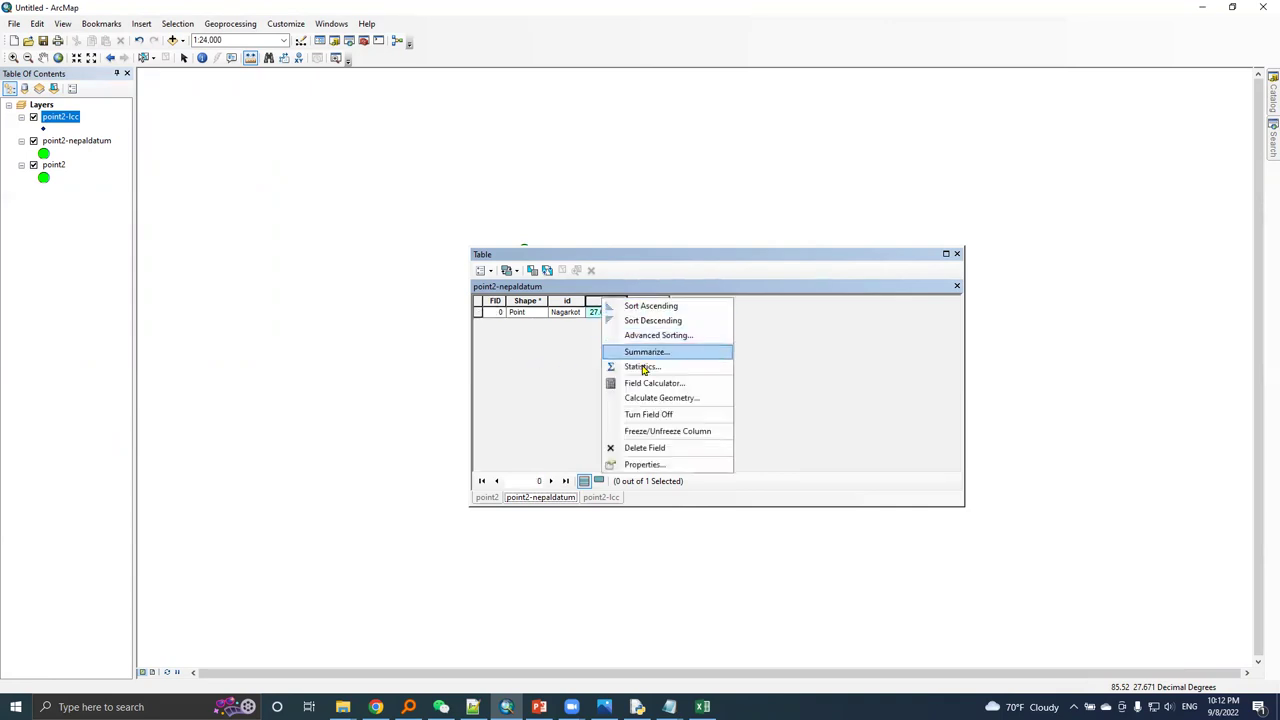
pyautogui.click(648, 398)
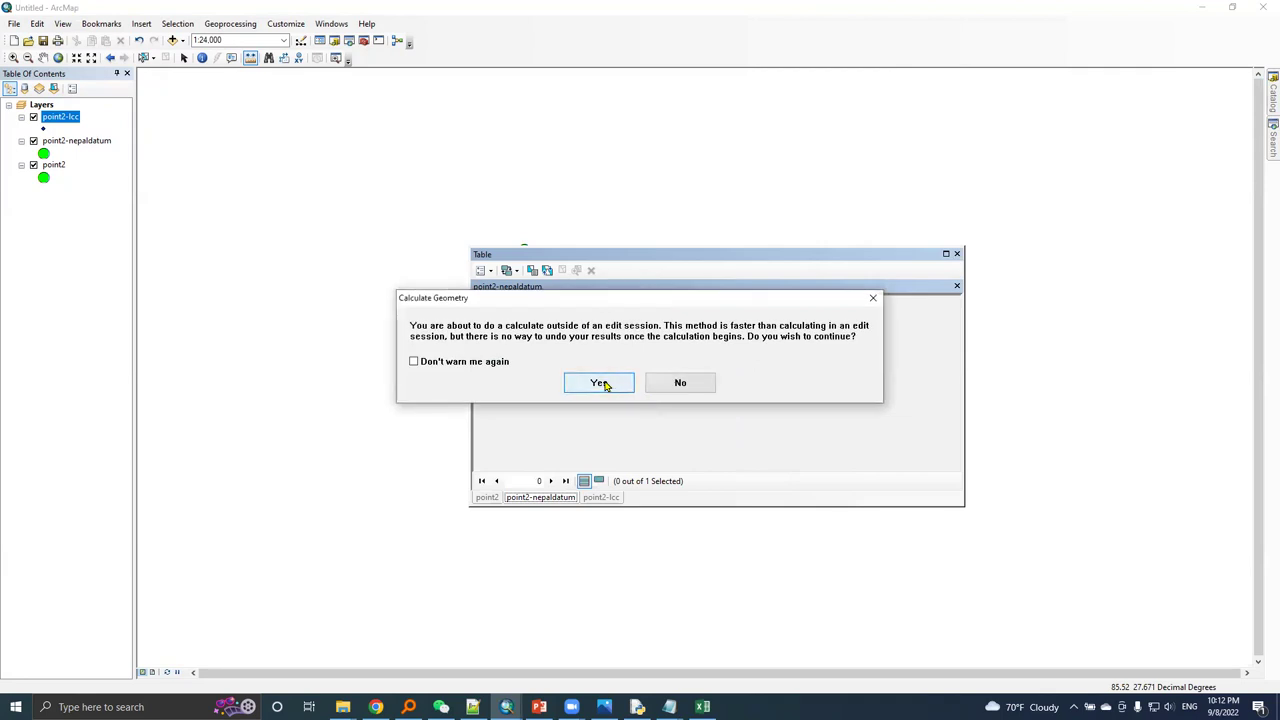
pyautogui.moveTo(613, 312); pyautogui.dragTo(621, 384)
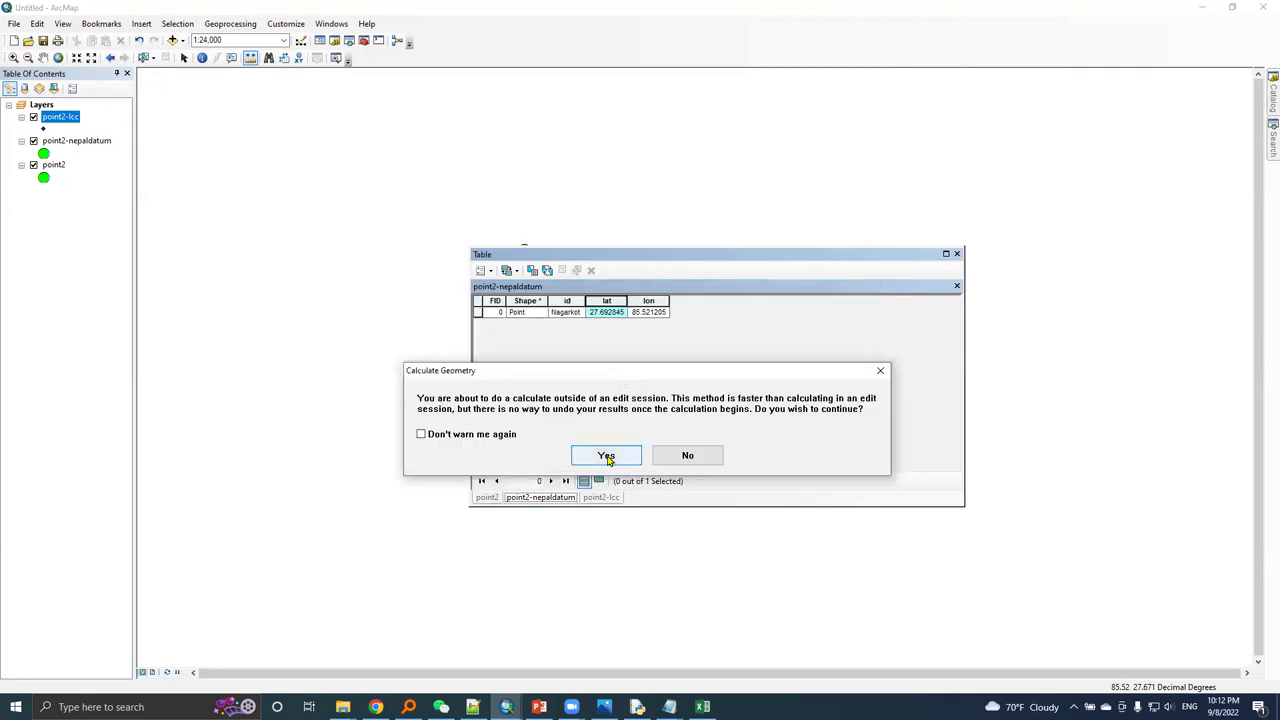
pyautogui.click(607, 456)
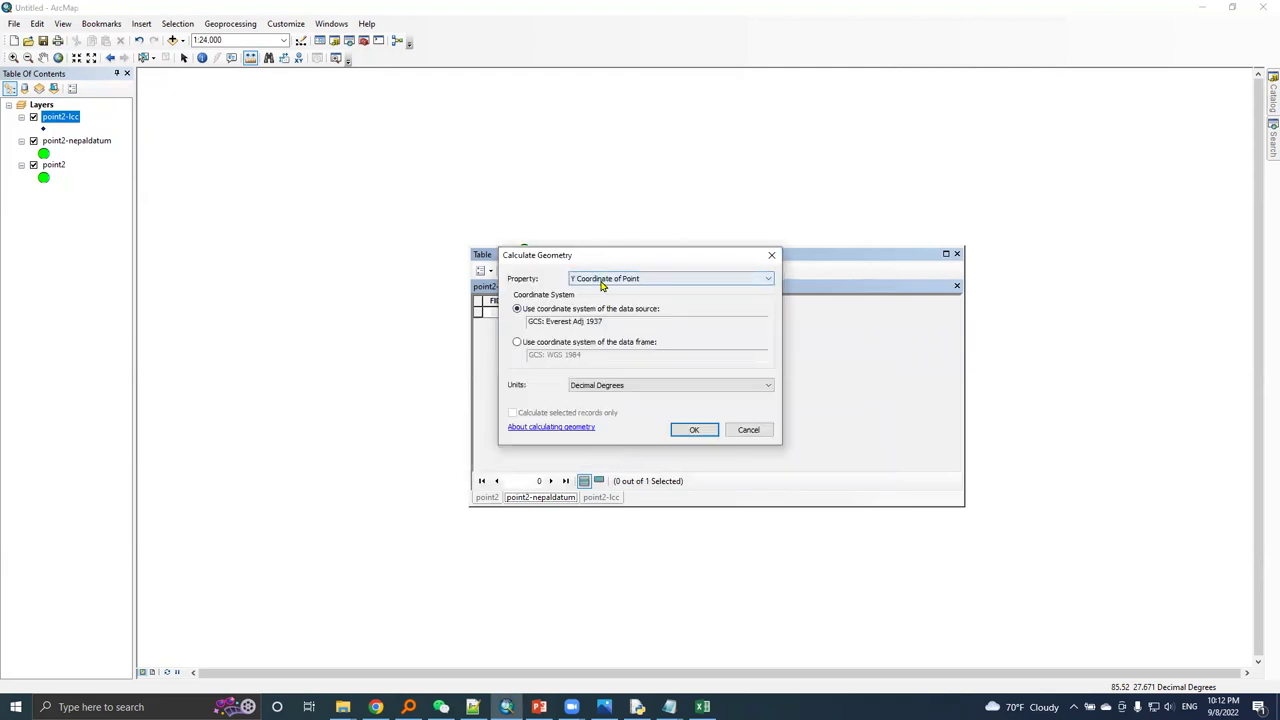
pyautogui.moveTo(600, 255); pyautogui.dragTo(590, 337)
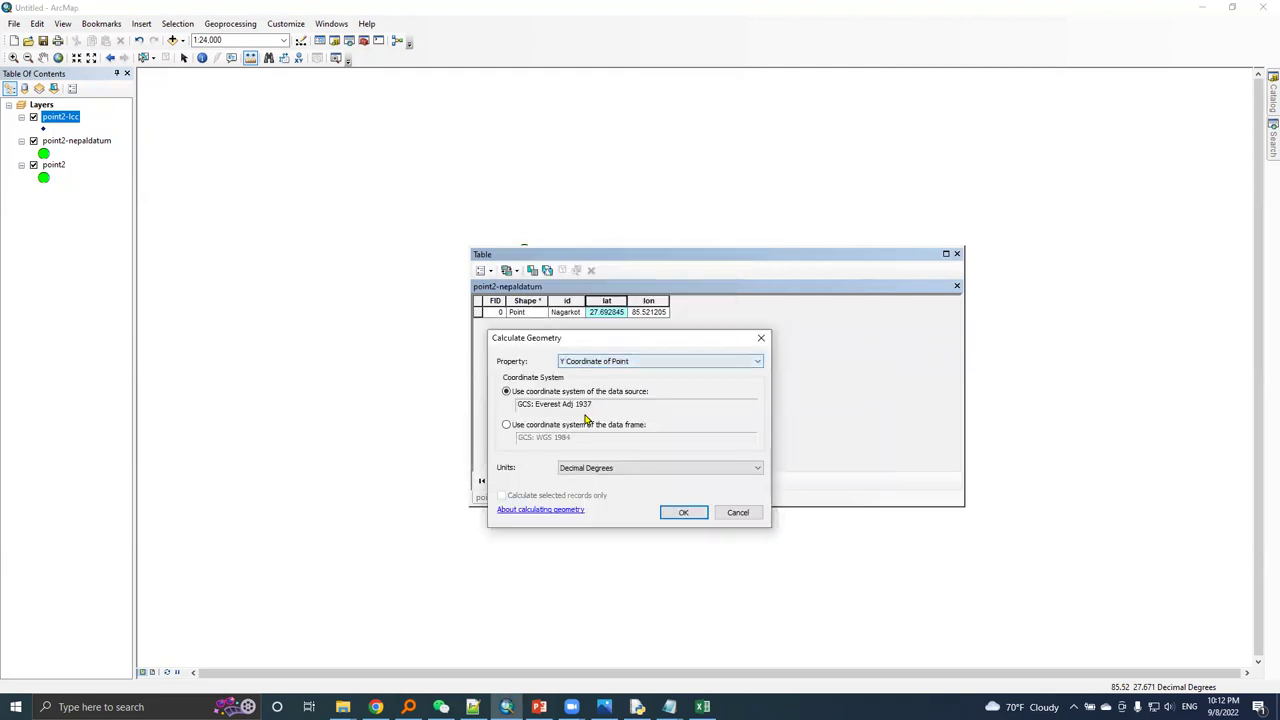
pyautogui.moveTo(537, 405); pyautogui.dragTo(611, 408)
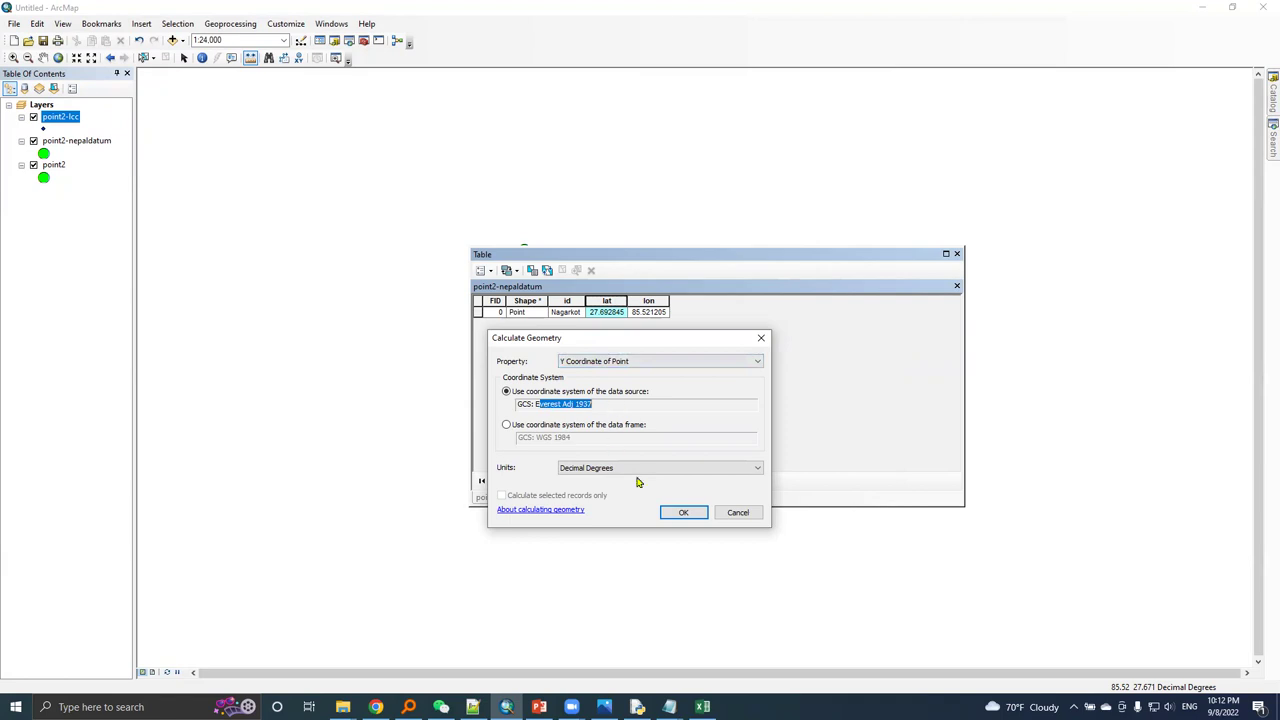
pyautogui.click(680, 514)
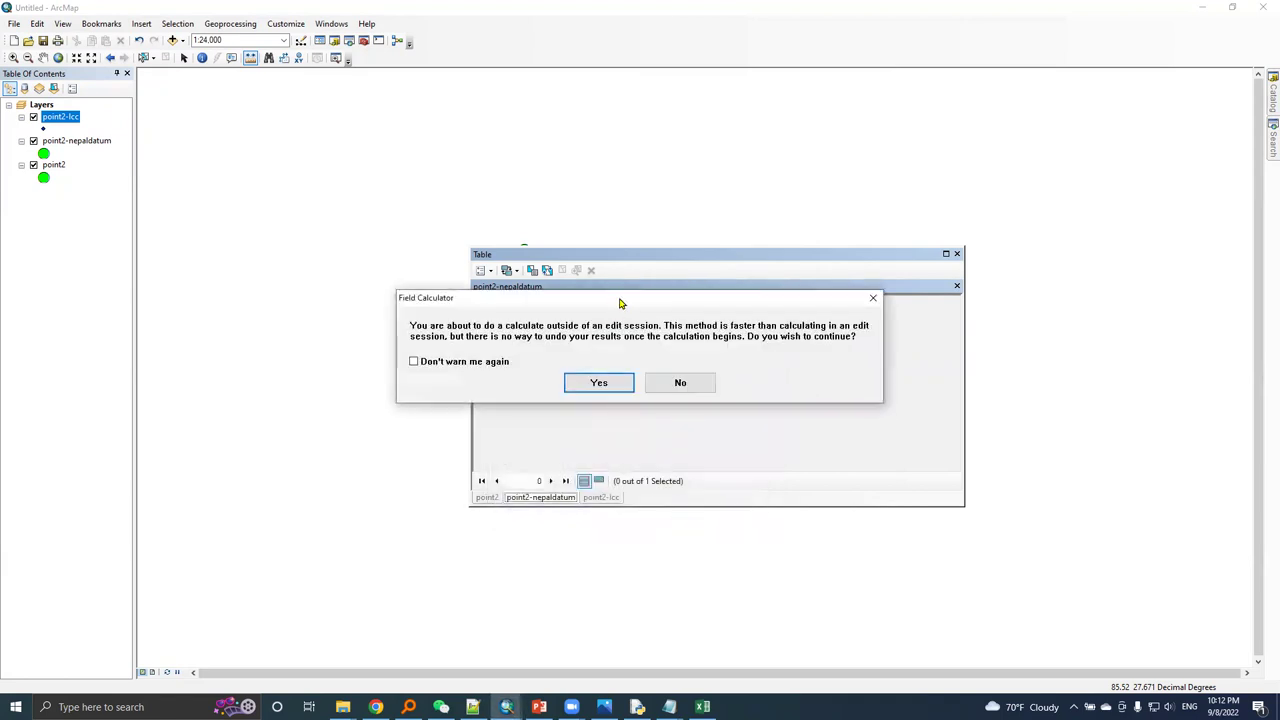
pyautogui.moveTo(619, 302); pyautogui.dragTo(629, 354)
pyautogui.click(611, 435)
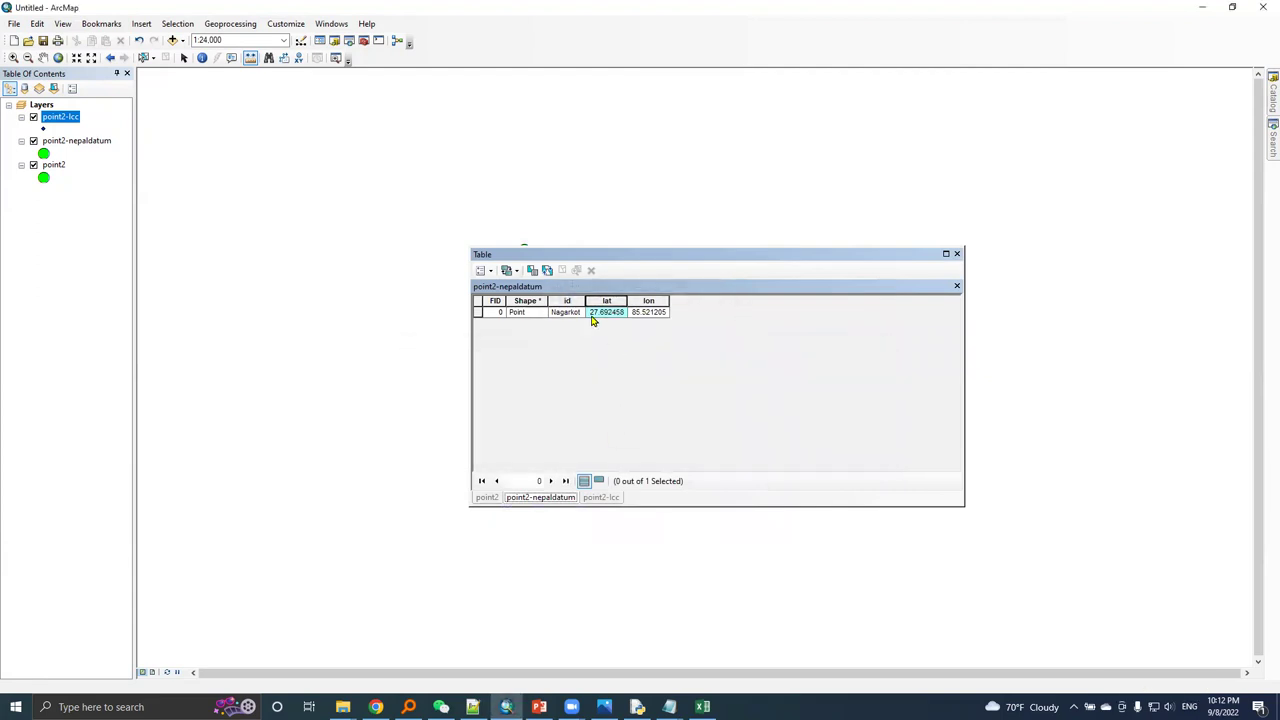
# Step: Fill lon with the point's X coordinate in decimal degrees, 85.52362, via Calculate Geometry
pyautogui.click(649, 300)
pyautogui.rightClick(649, 301)
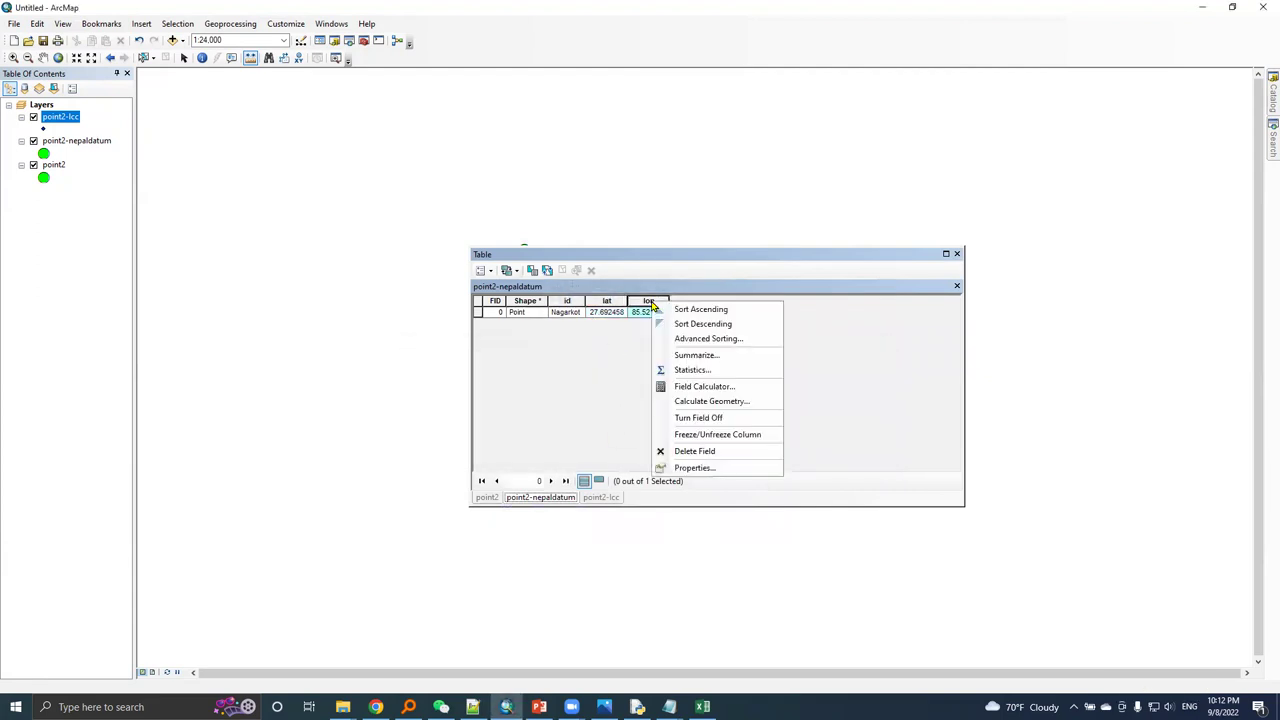
pyautogui.click(688, 402)
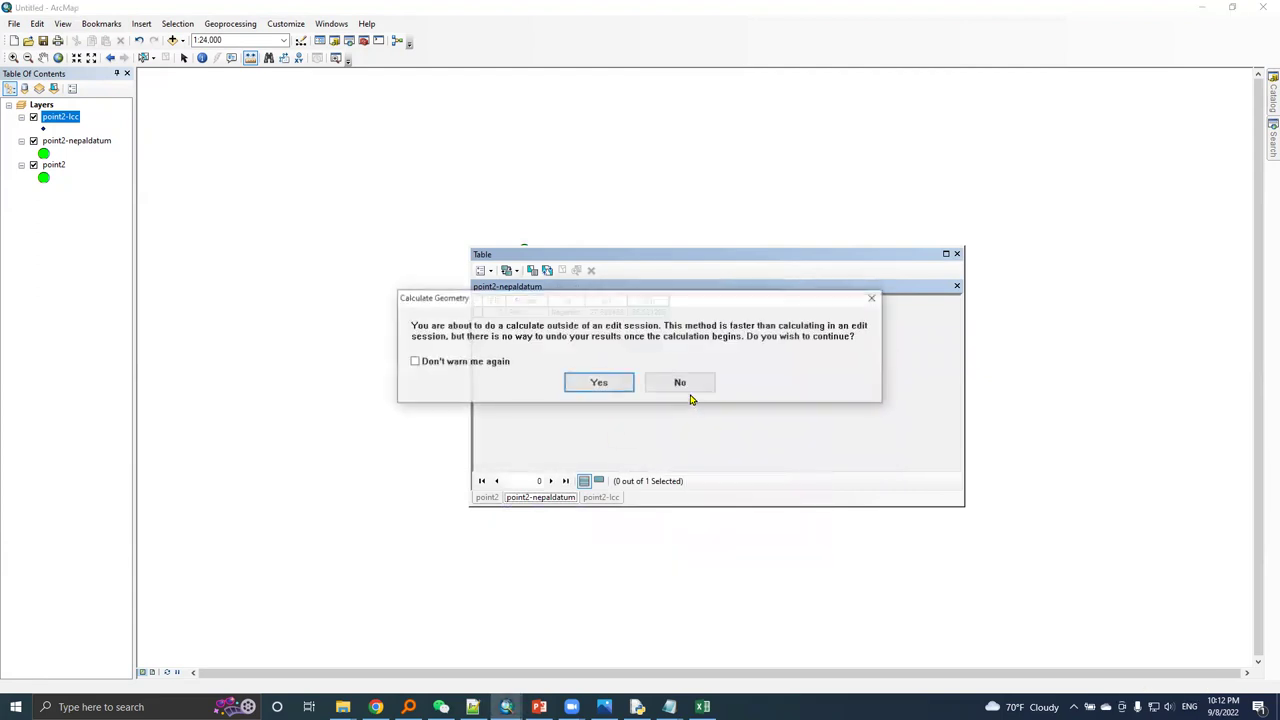
pyautogui.click(594, 381)
pyautogui.click(607, 279)
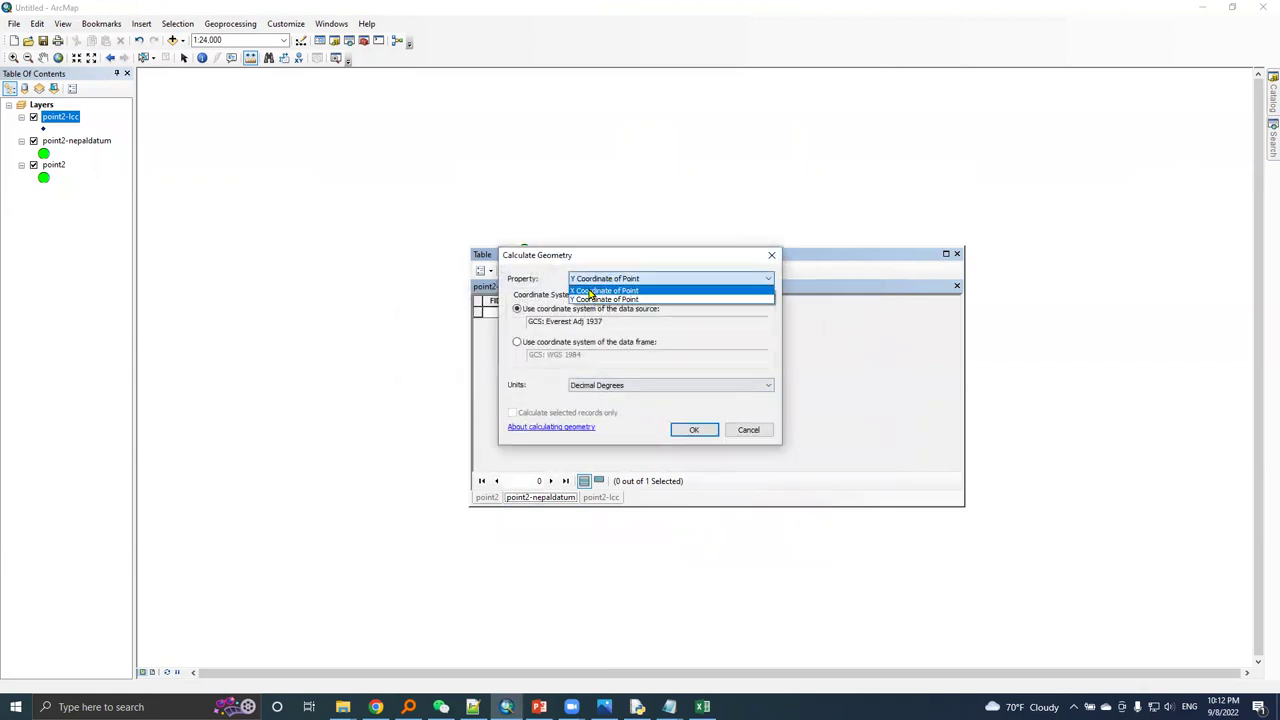
pyautogui.click(600, 290)
pyautogui.click(690, 431)
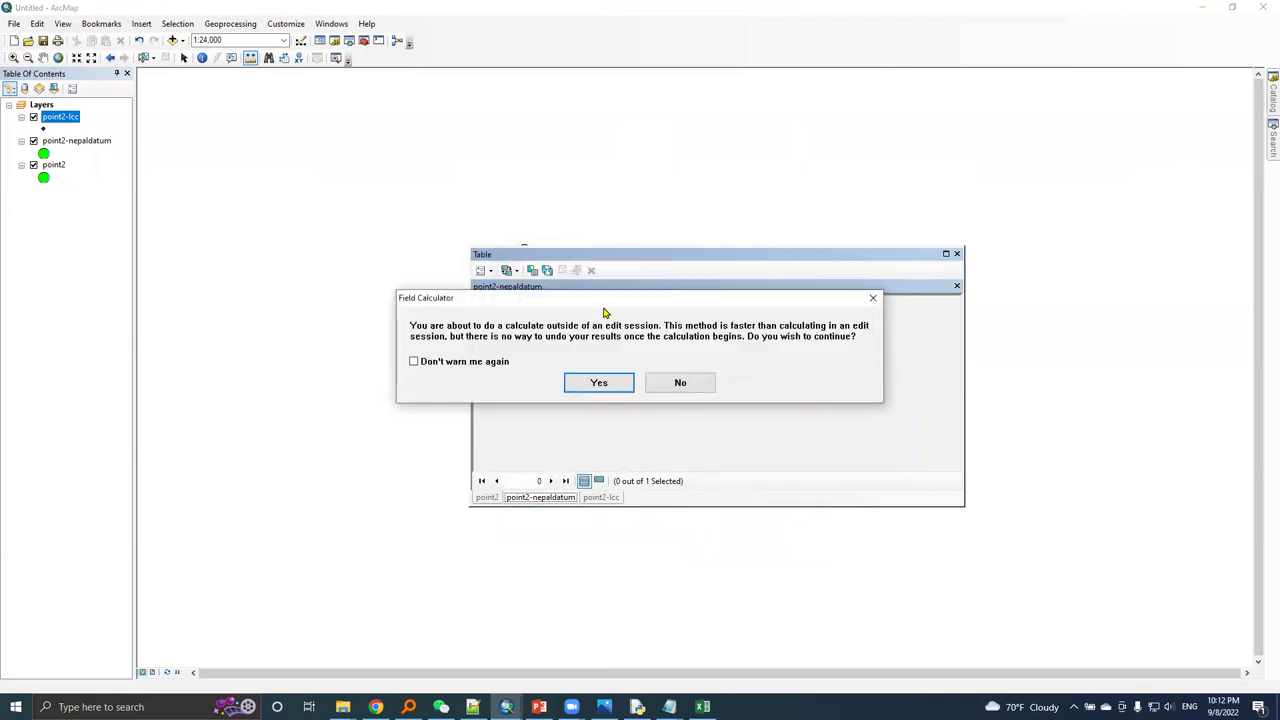
pyautogui.click(599, 383)
pyautogui.click(603, 450)
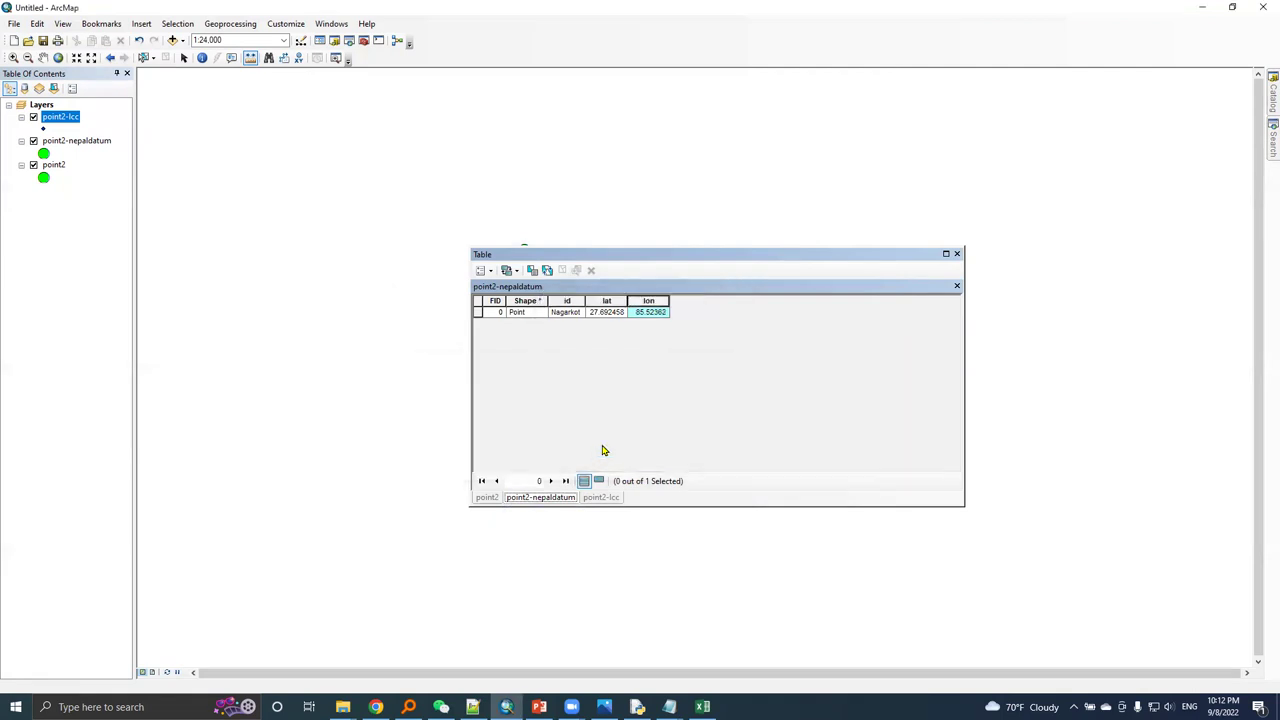
pyautogui.click(598, 314)
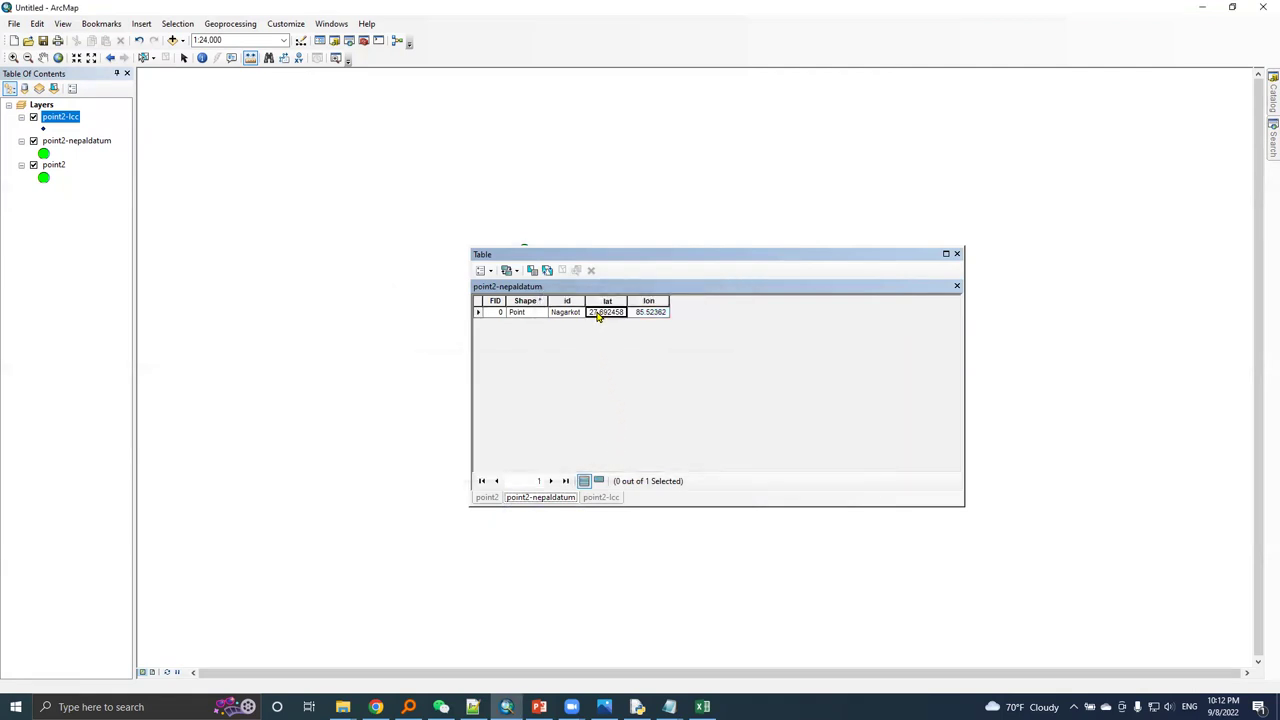
# Step: Inspect the recalculated lat and lon cells, then switch to the point2-lcc attribute table
pyautogui.click(649, 313)
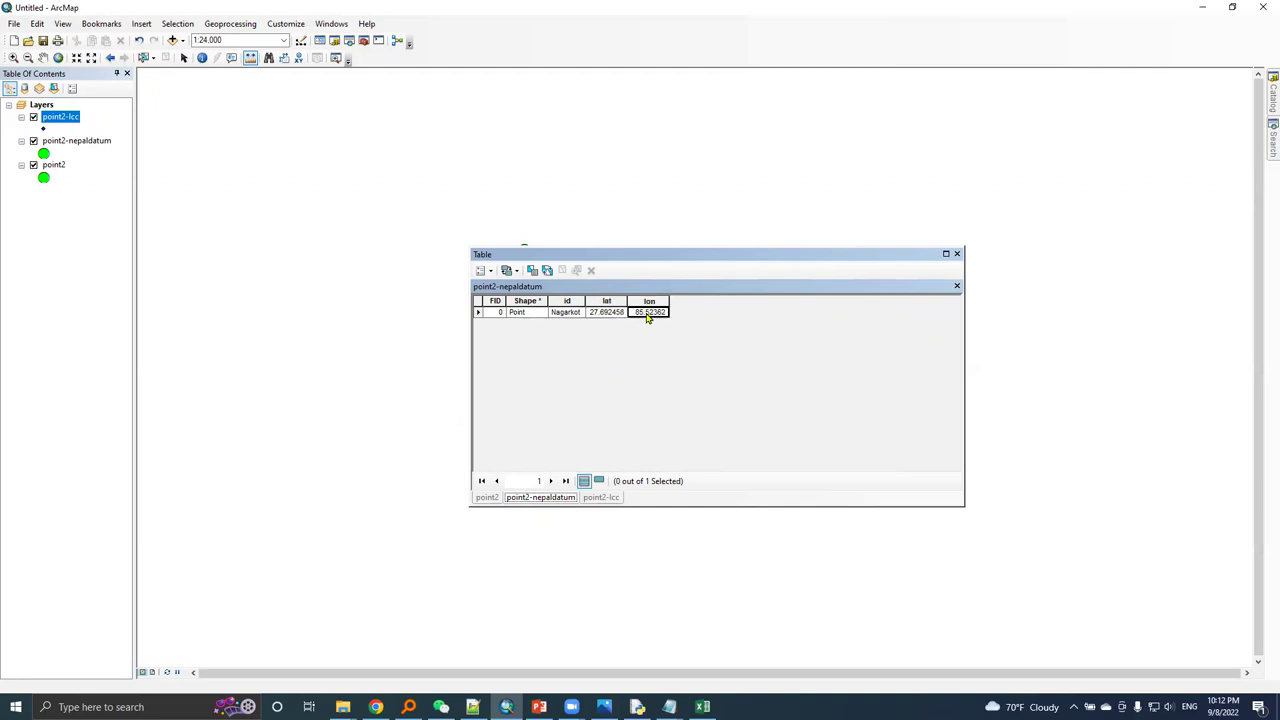
pyautogui.click(606, 313)
pyautogui.click(655, 313)
pyautogui.click(603, 498)
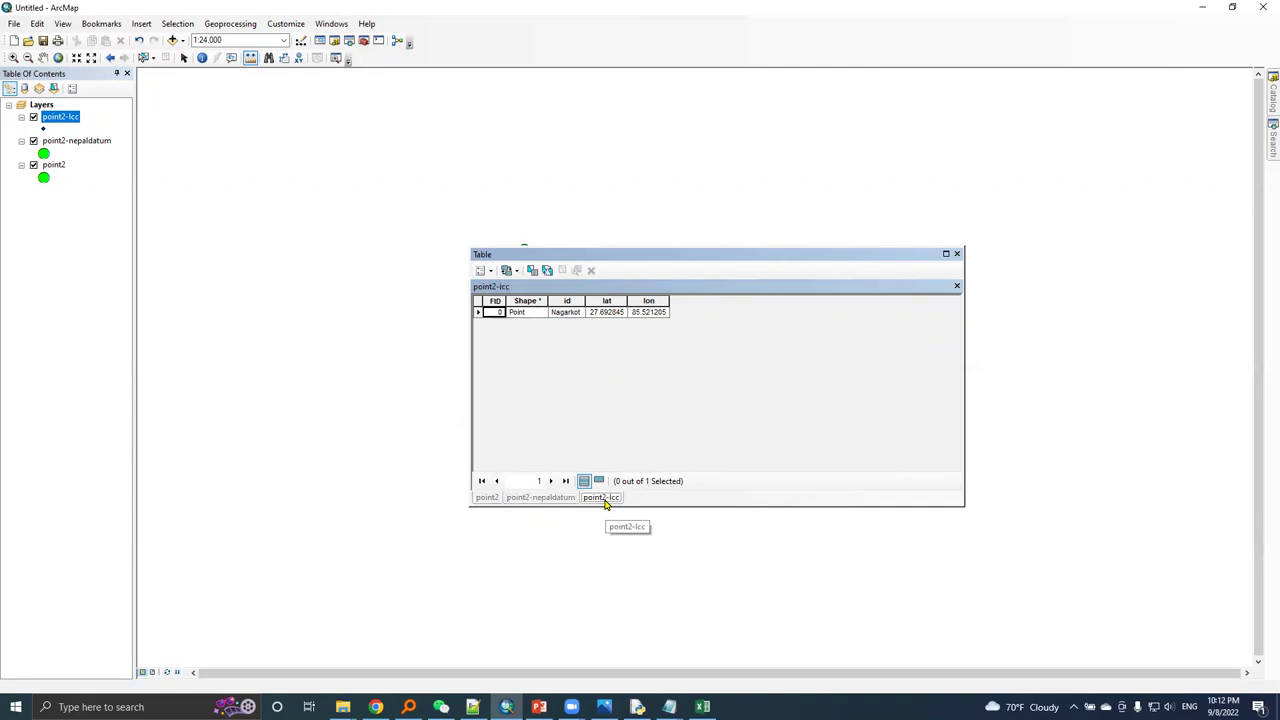
# Step: Add a Double field named eastinglcc to the point2-lcc table
pyautogui.click(490, 272)
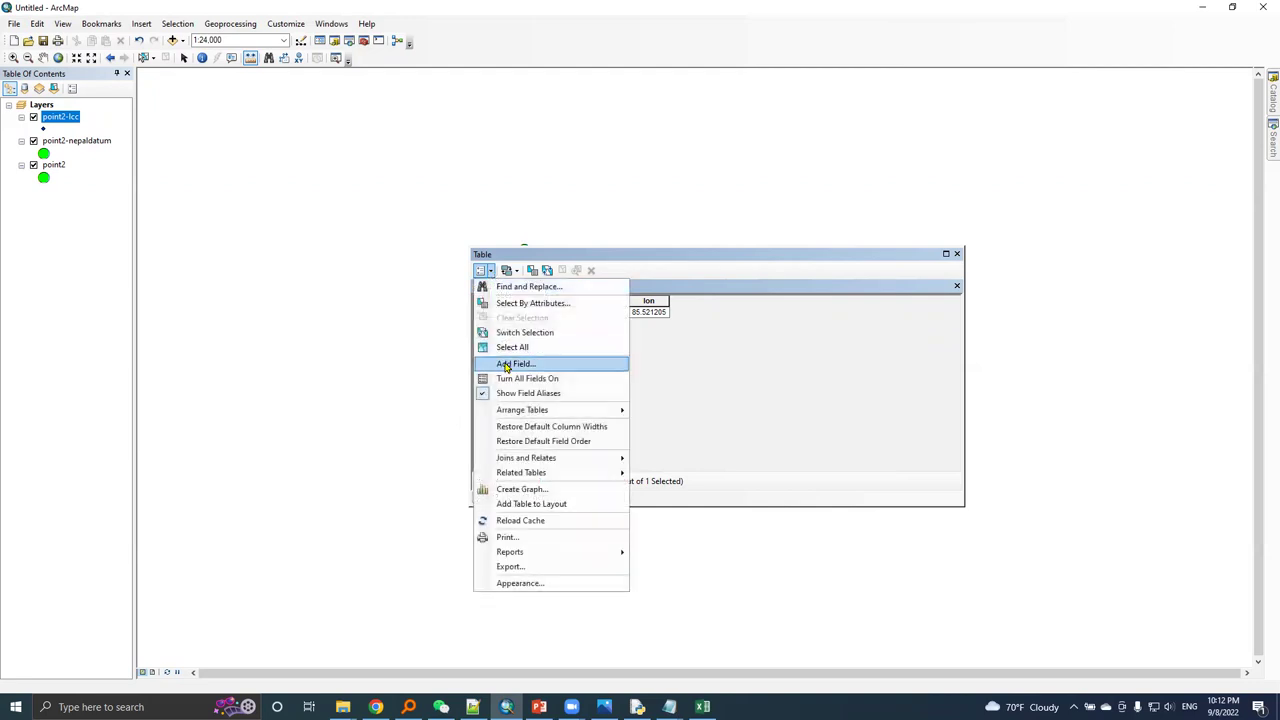
pyautogui.click(505, 364)
pyautogui.write('eat')
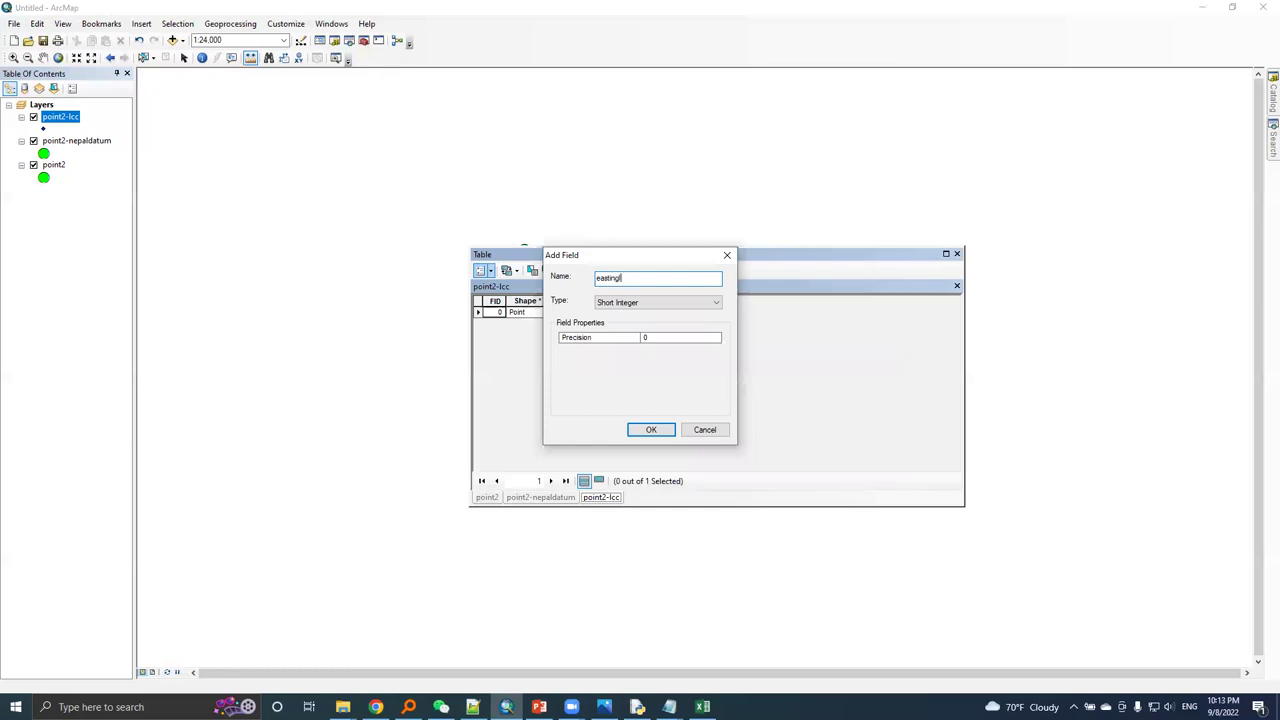
pyautogui.click(607, 303)
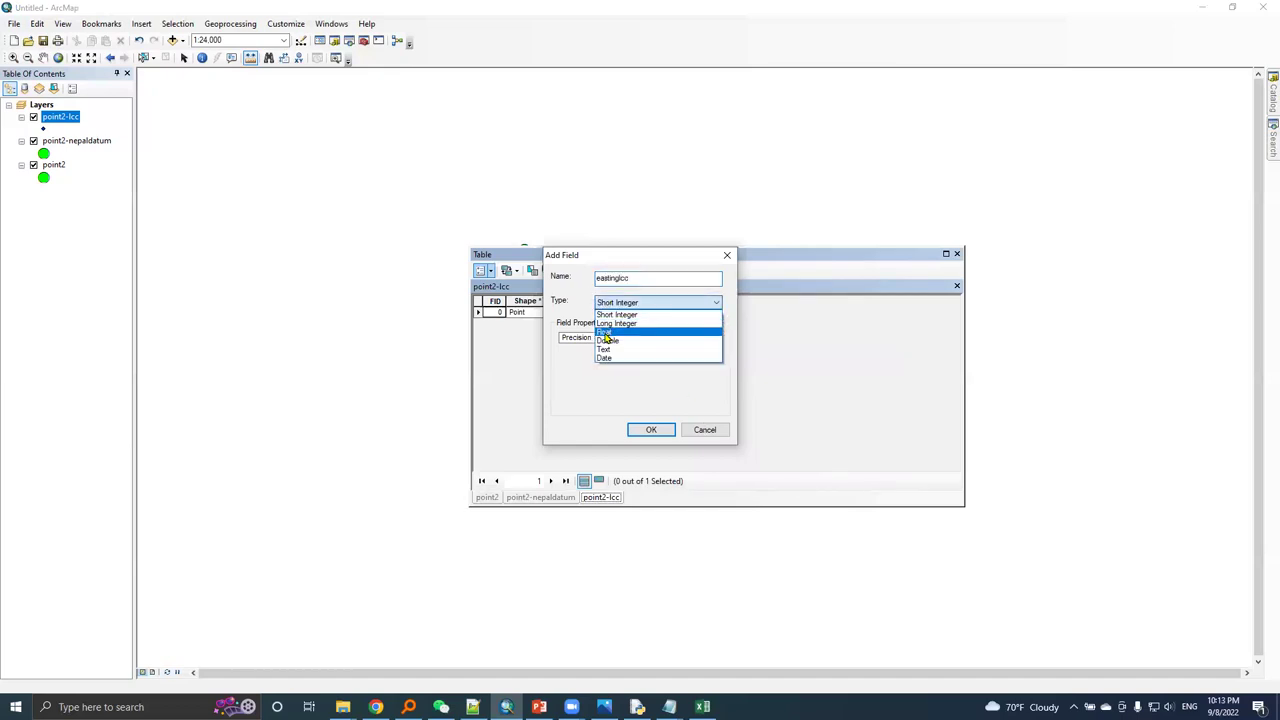
pyautogui.click(607, 342)
pyautogui.click(651, 429)
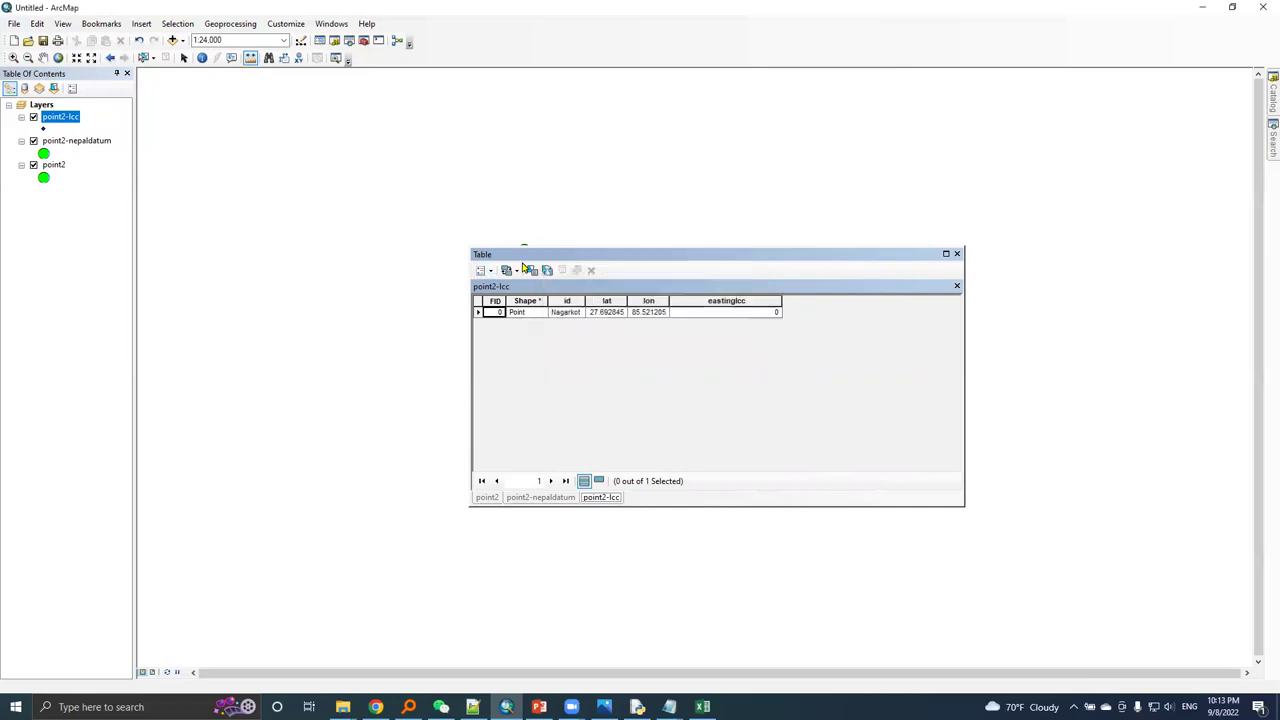
# Step: Add a Double northing field, accepting the shortened name northinglc
pyautogui.click(483, 270)
pyautogui.click(508, 366)
pyautogui.write('northinglcc')
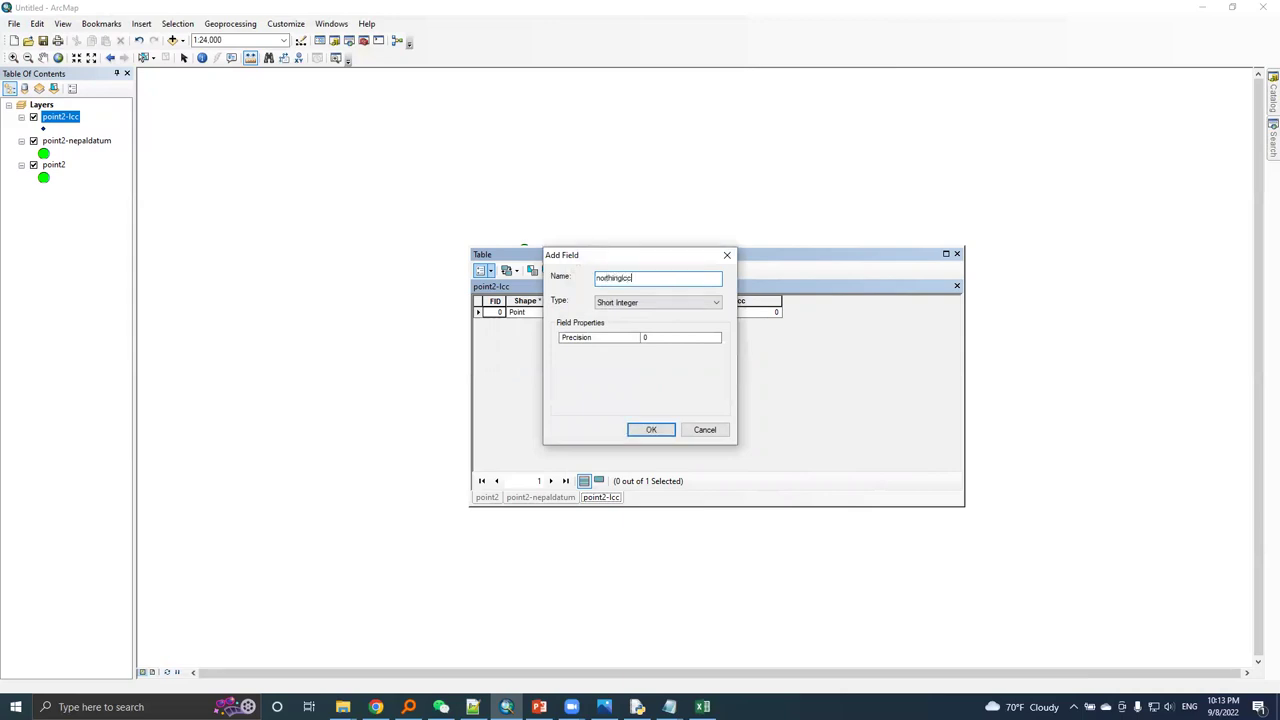
pyautogui.click(610, 302)
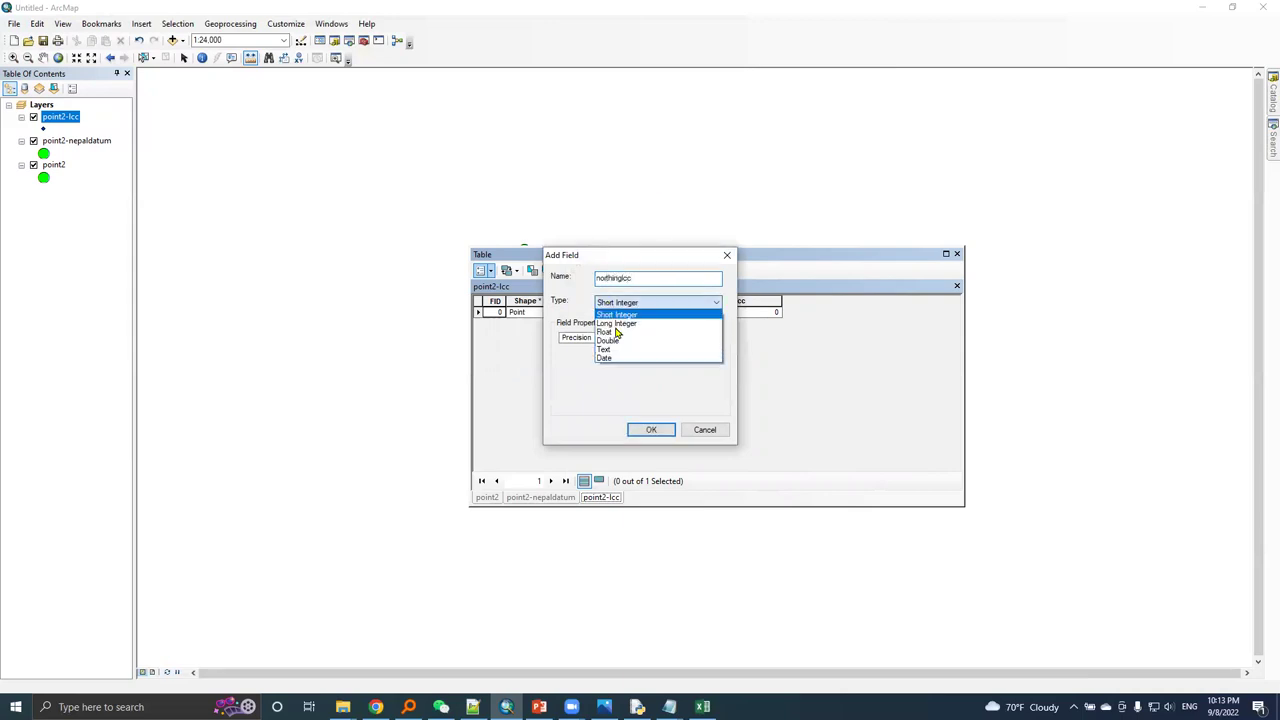
pyautogui.click(620, 347)
pyautogui.click(651, 430)
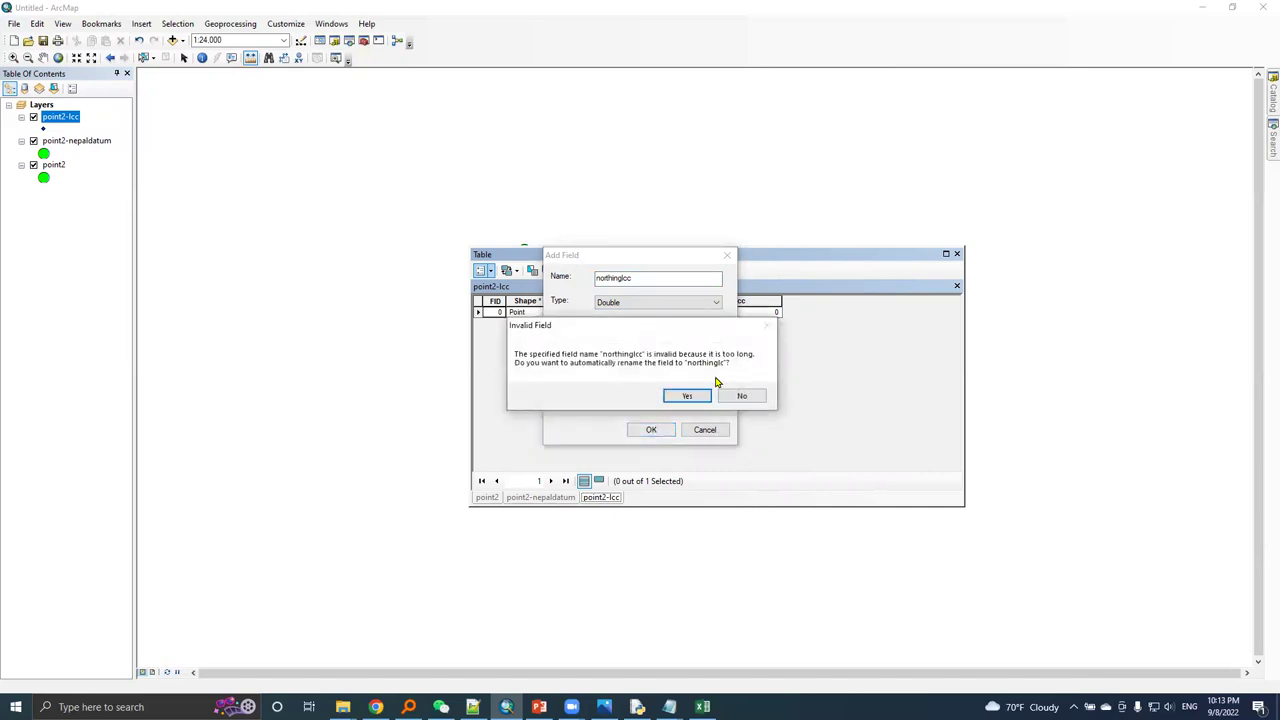
pyautogui.click(698, 399)
pyautogui.click(736, 301)
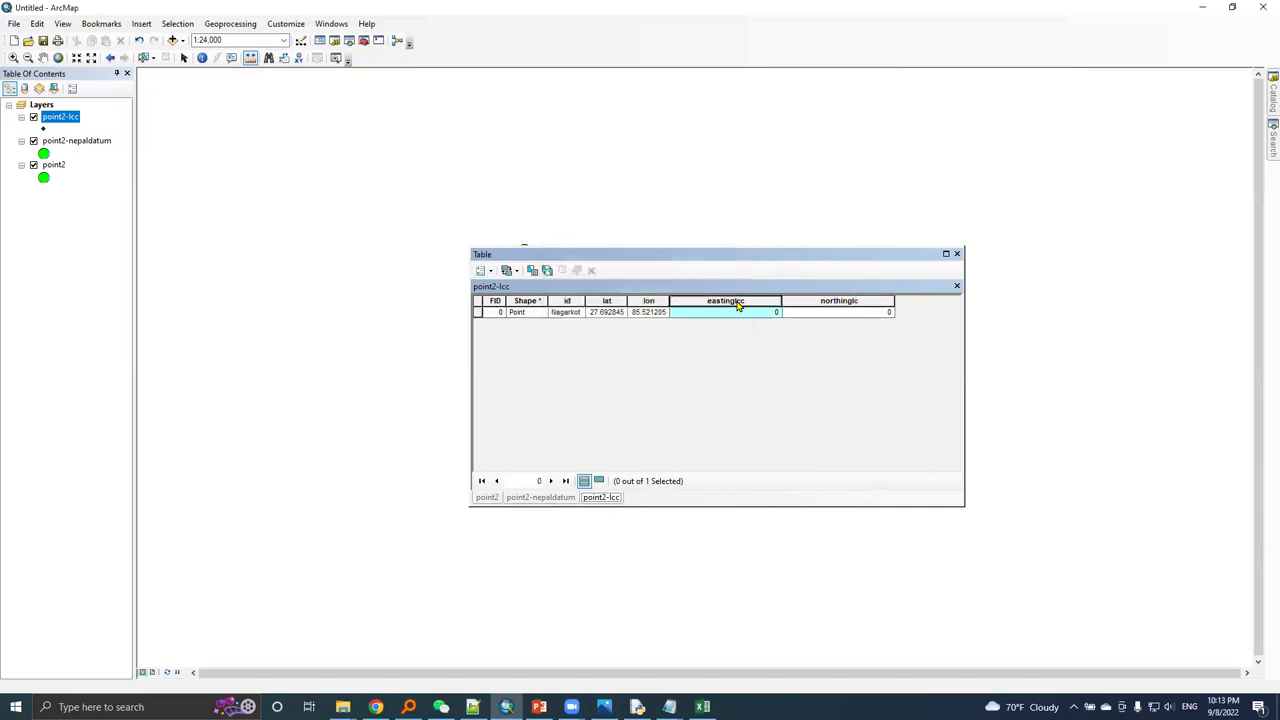
# Step: Fill eastinglcc with the point's LCC-Nepal X coordinate in meters
pyautogui.rightClick(738, 302)
pyautogui.click(788, 400)
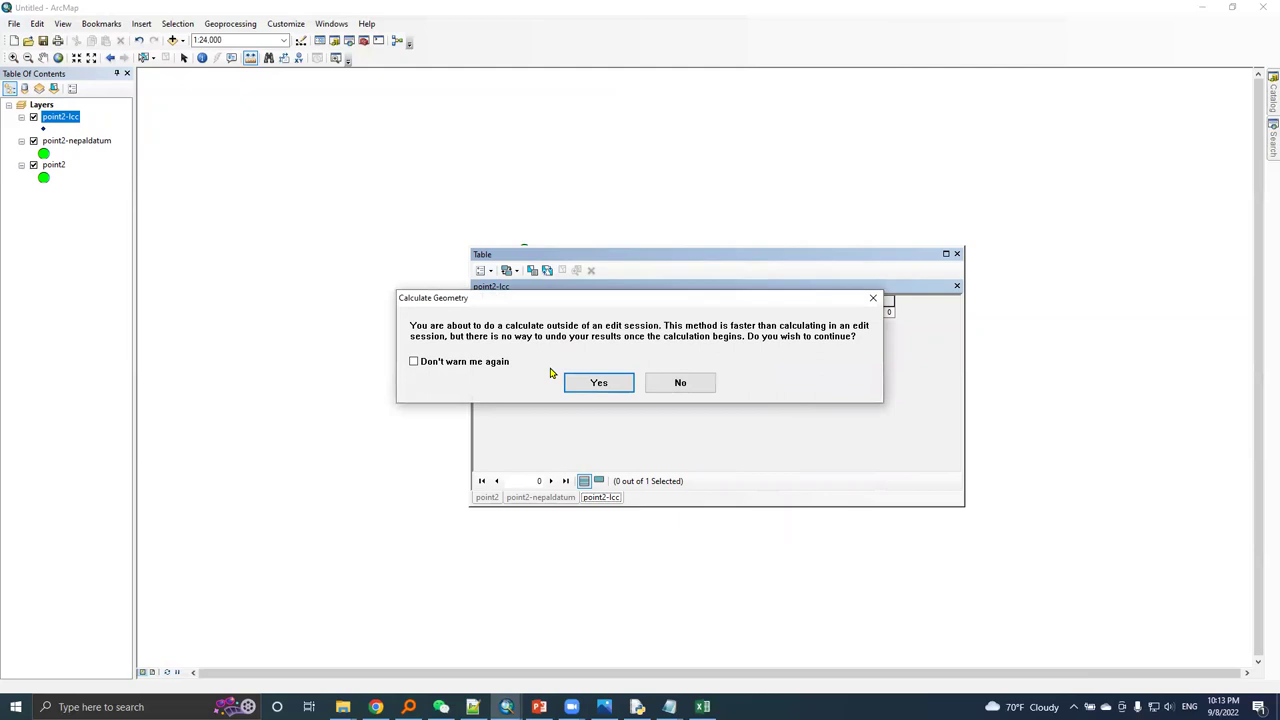
pyautogui.click(575, 384)
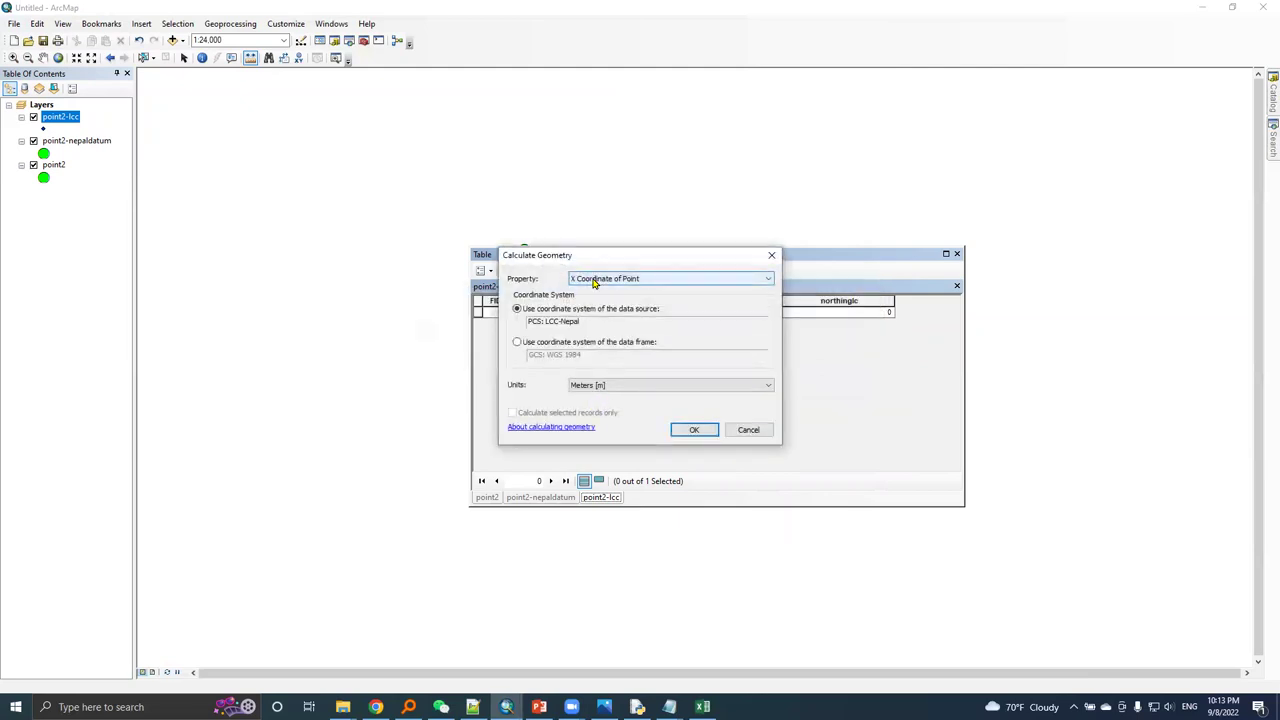
pyautogui.moveTo(603, 264); pyautogui.dragTo(640, 355)
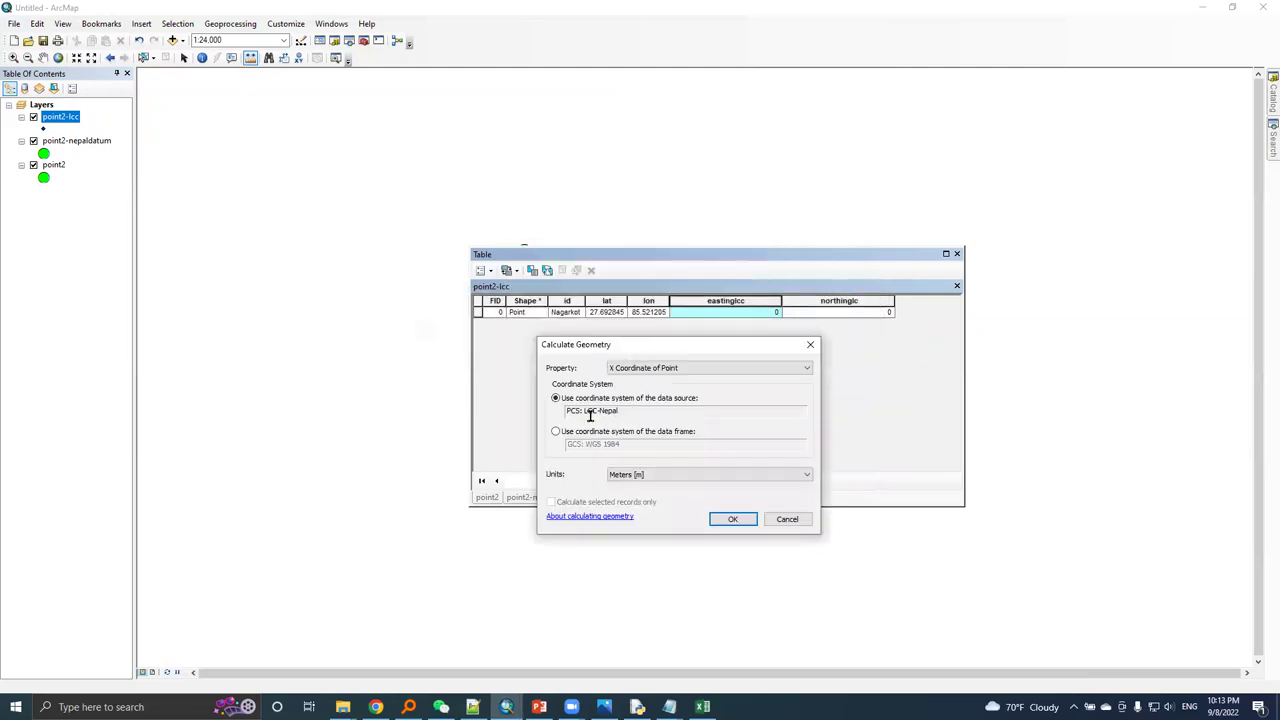
pyautogui.moveTo(584, 410); pyautogui.dragTo(642, 410)
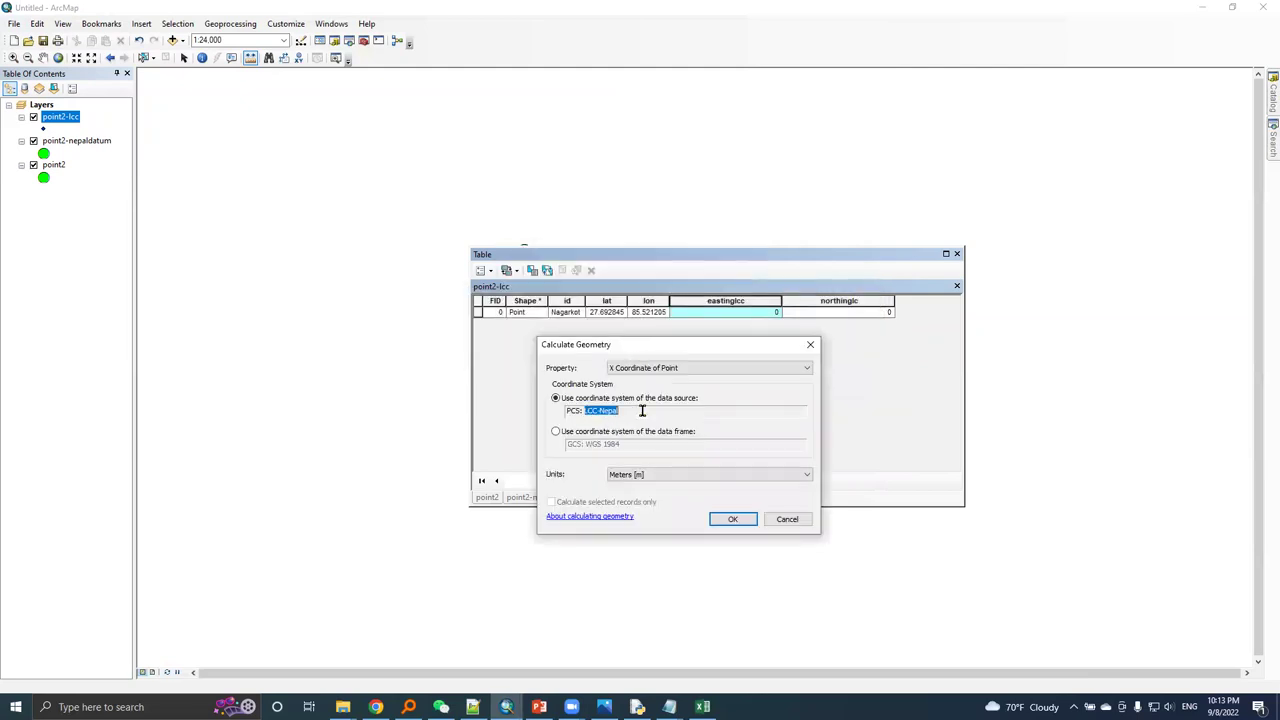
pyautogui.click(732, 519)
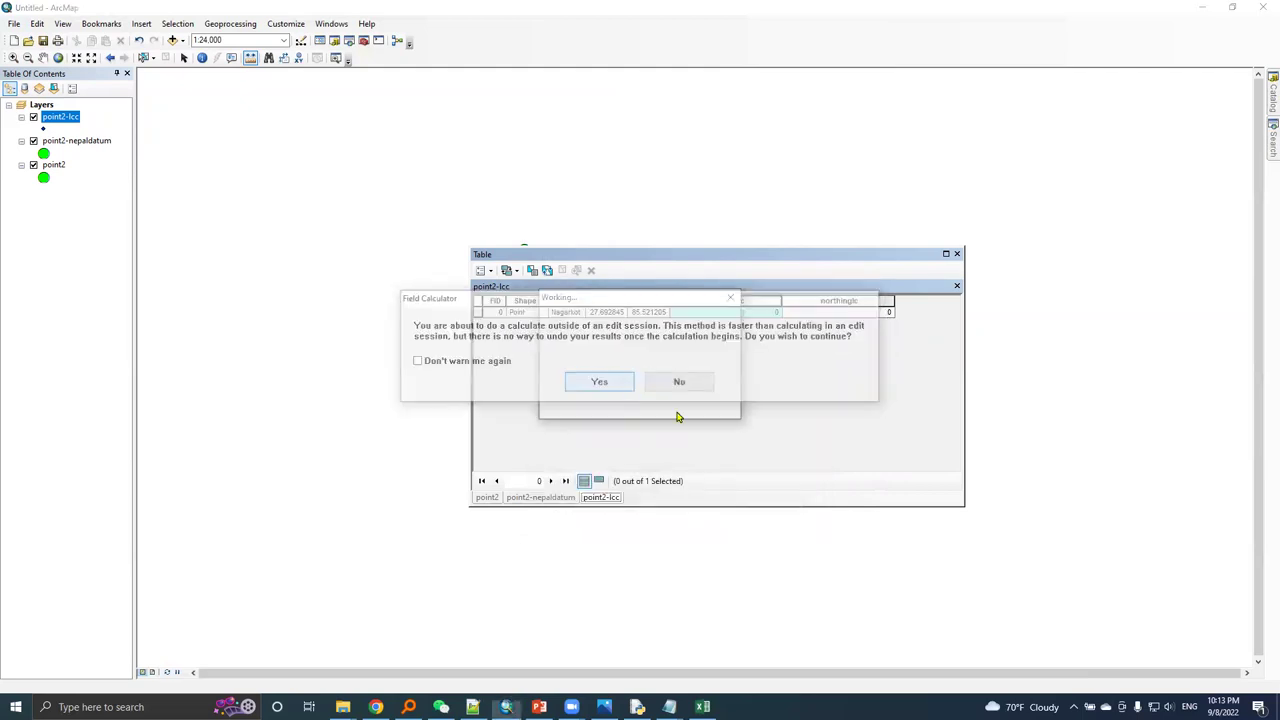
pyautogui.click(598, 383)
# Step: Fill northinglc with the point's LCC-Nepal Y coordinate in meters, then bring up the PowerPoint slides
pyautogui.rightClick(818, 304)
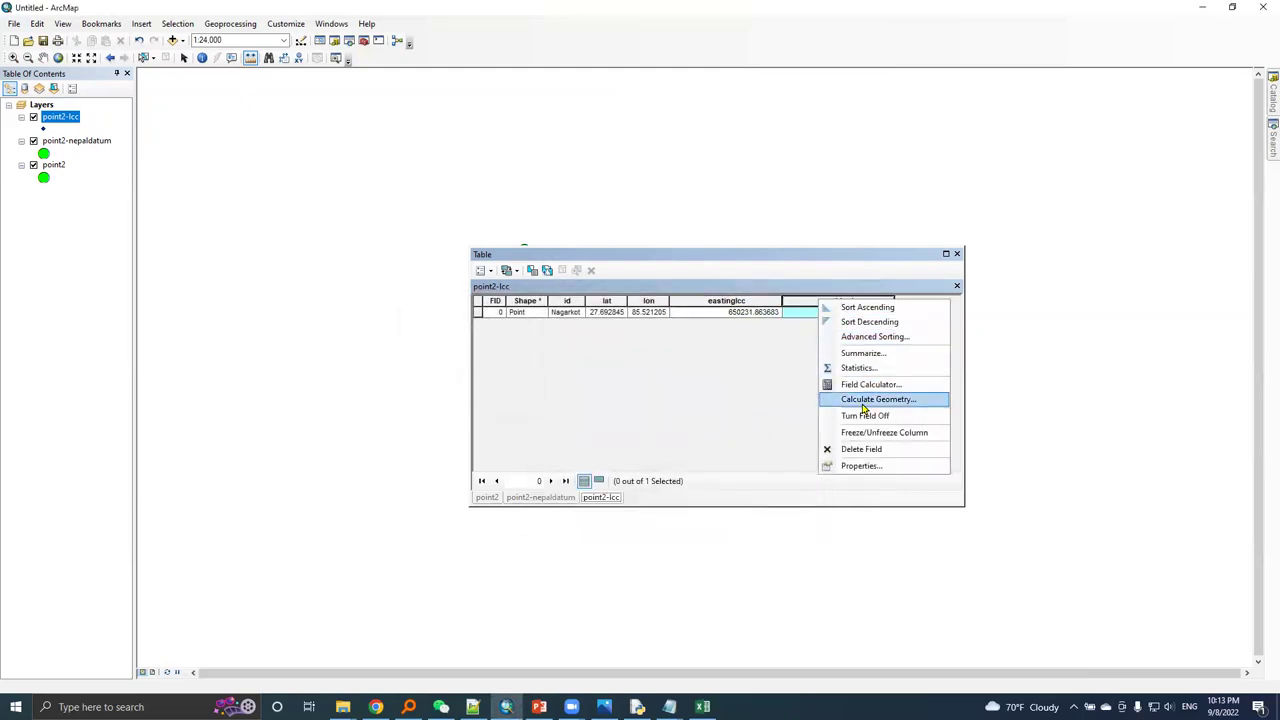
pyautogui.click(860, 399)
pyautogui.click(598, 383)
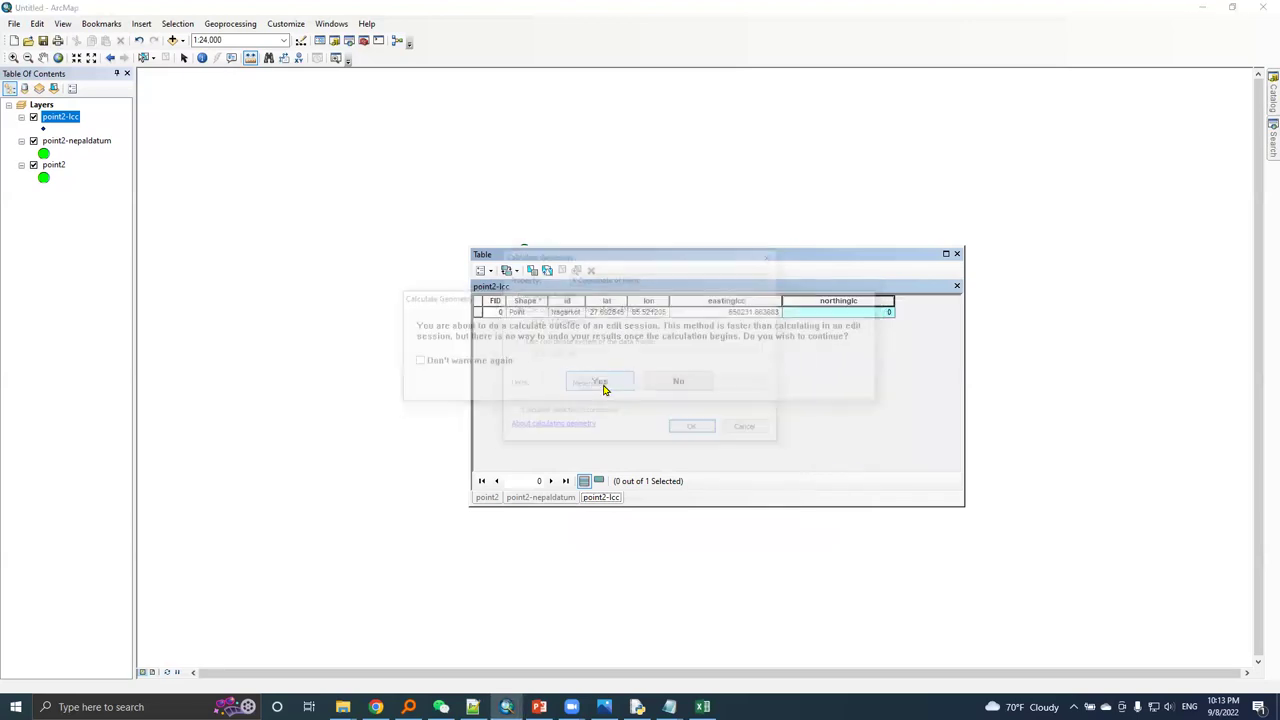
pyautogui.click(606, 280)
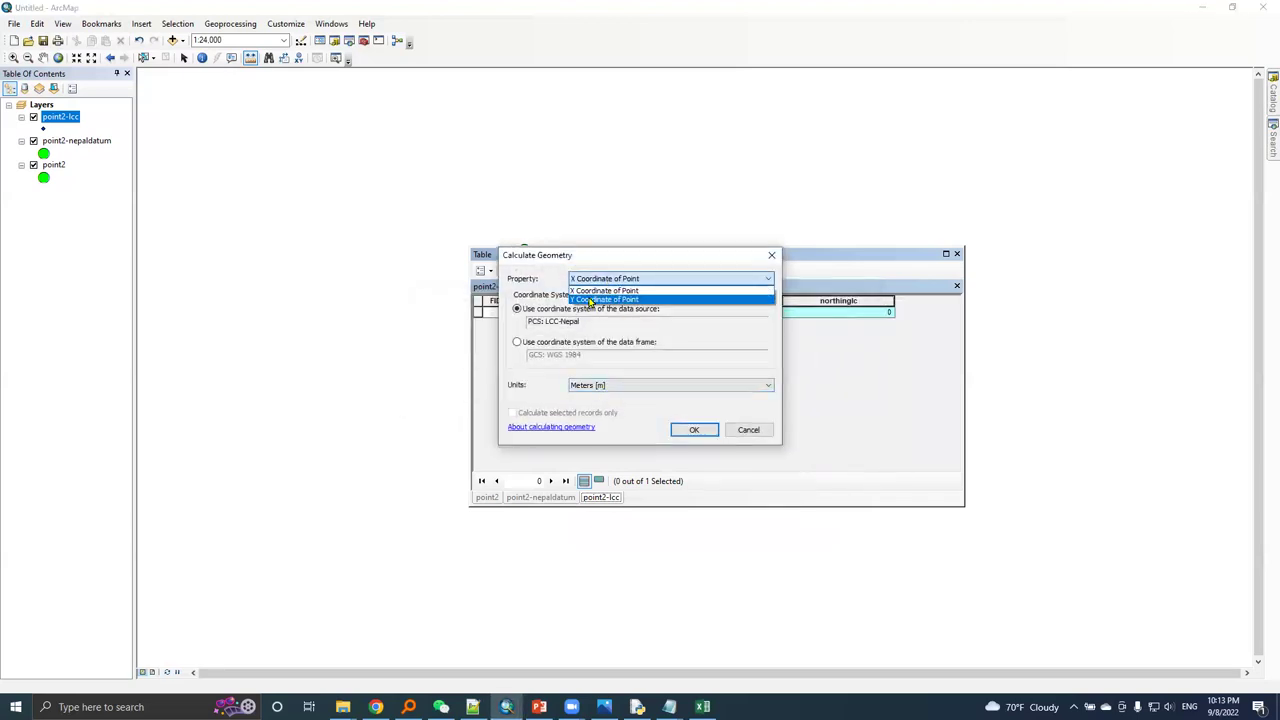
pyautogui.click(593, 299)
pyautogui.click(690, 430)
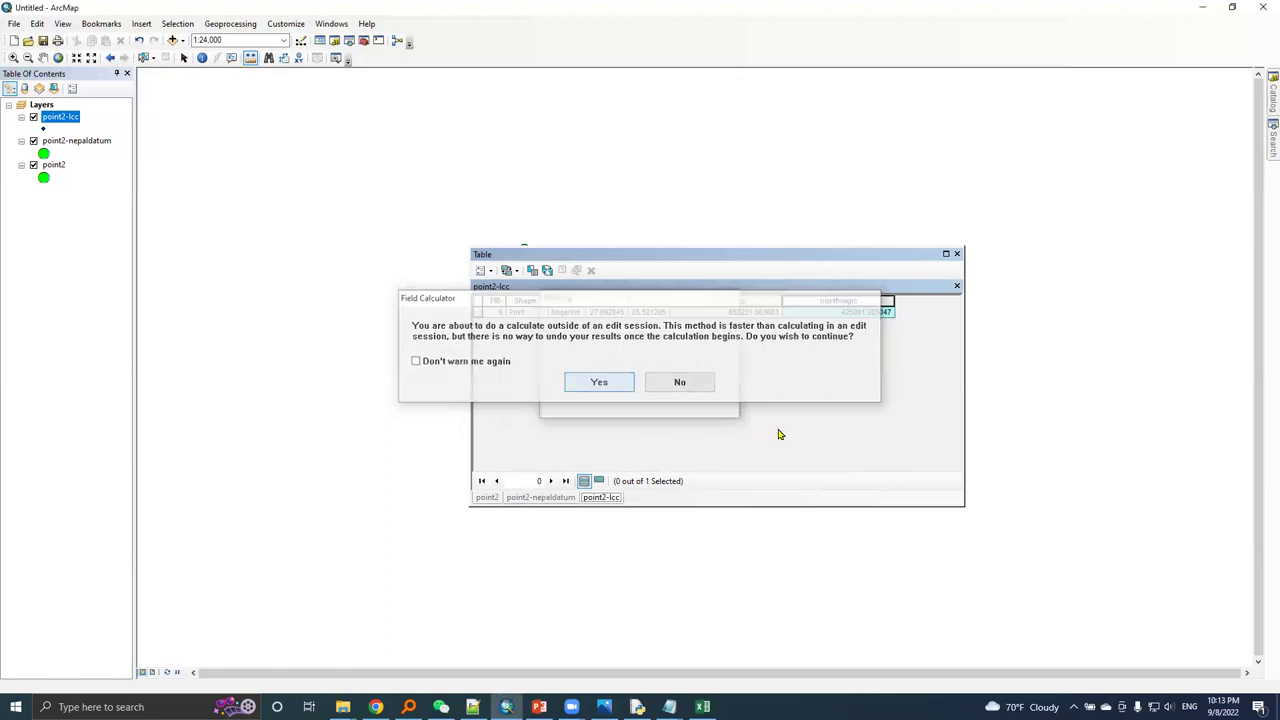
pyautogui.click(735, 313)
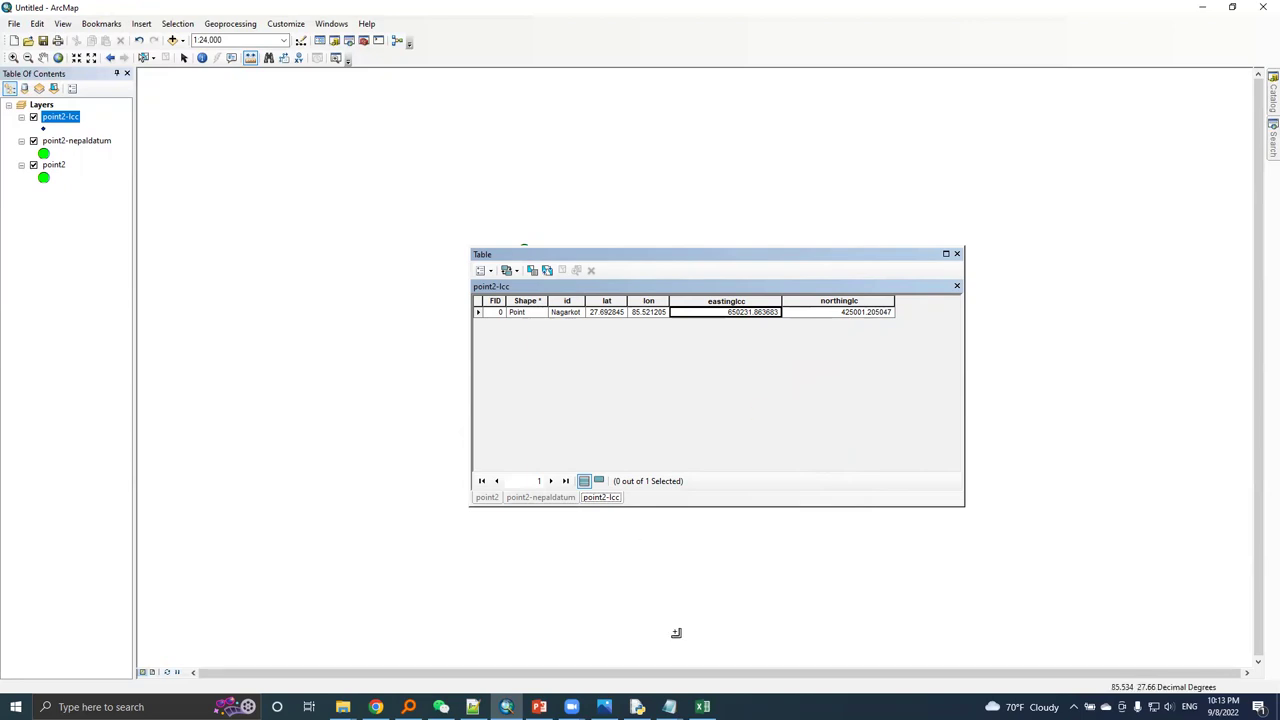
pyautogui.click(538, 707)
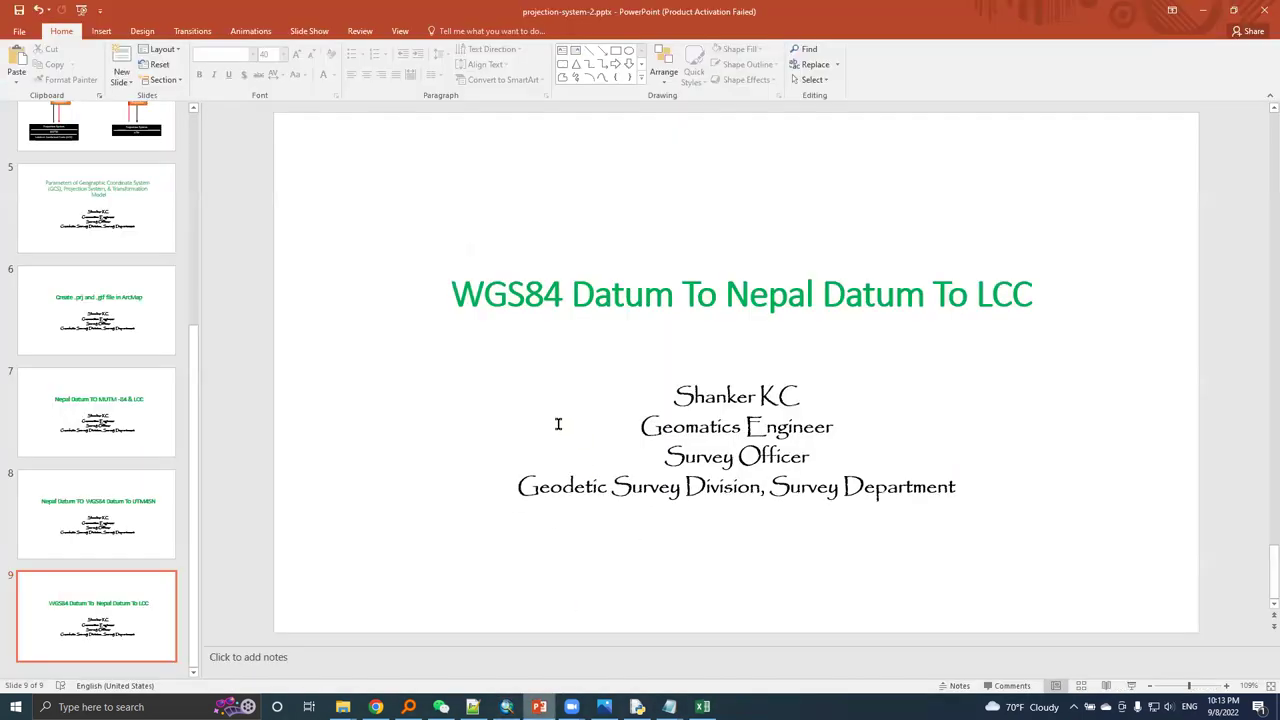